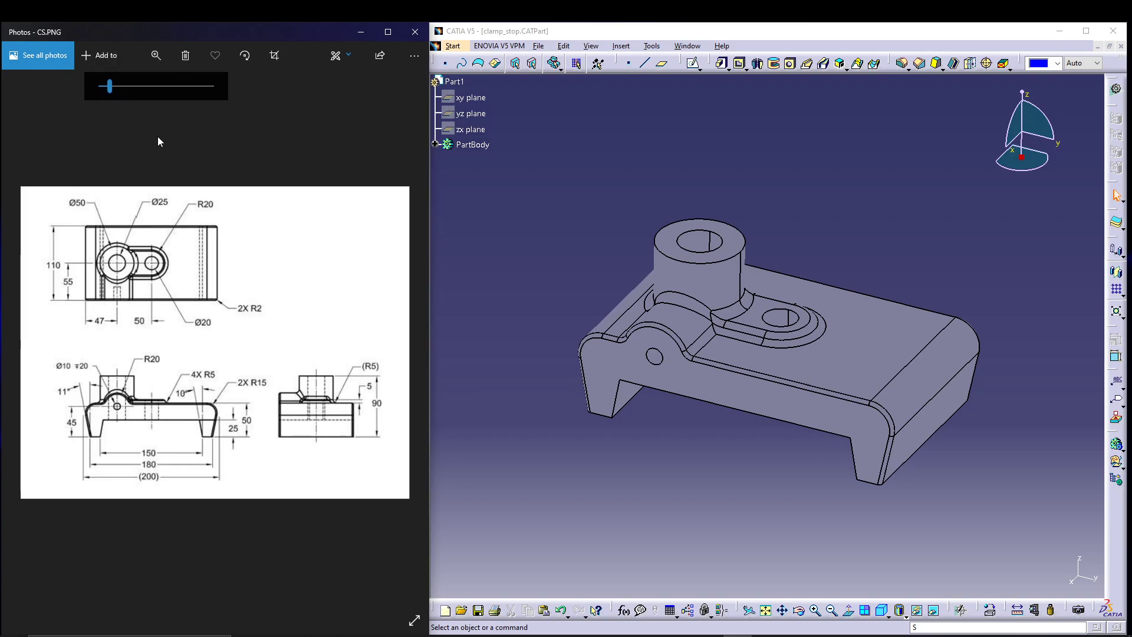
Step: Expand the feature list of PartBody in the clamp_stop part and close that document
click(211, 144)
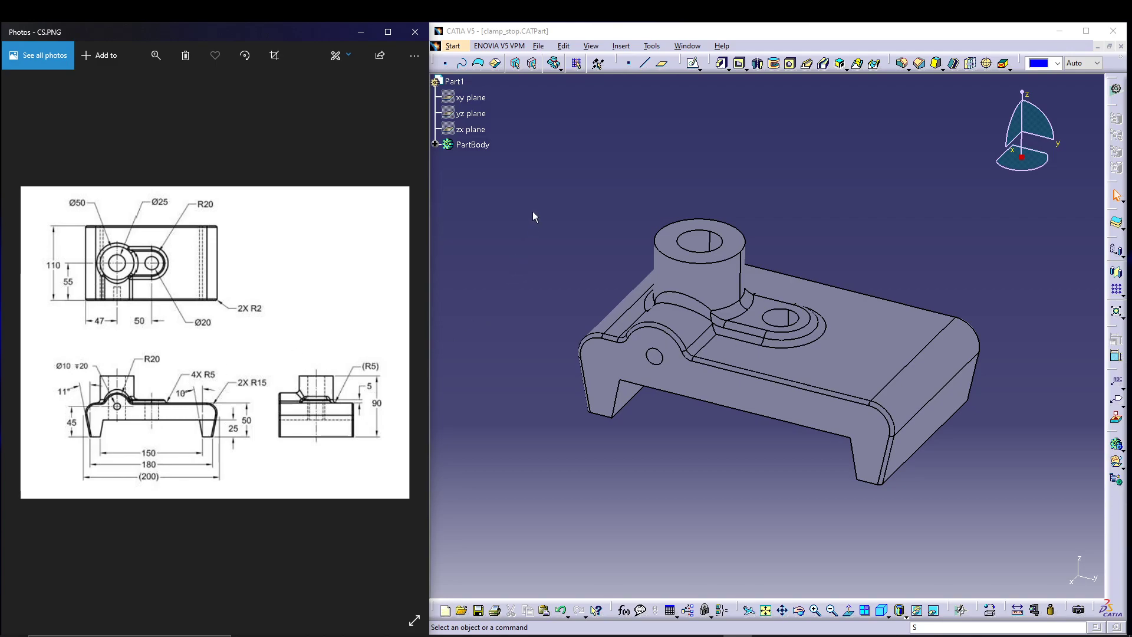
click(435, 143)
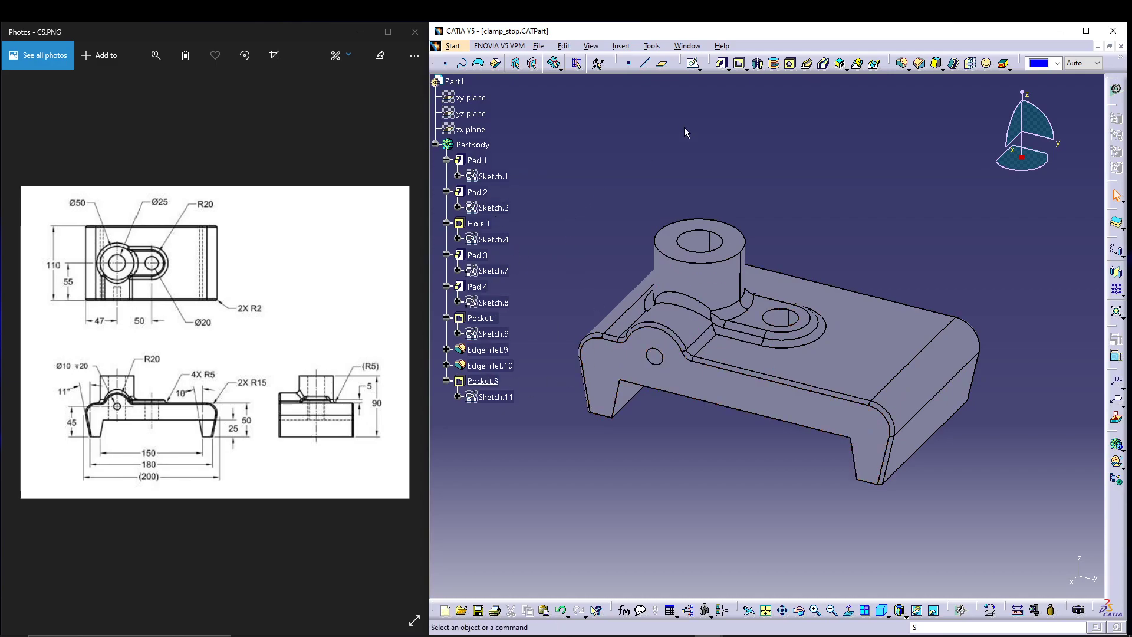
click(1111, 47)
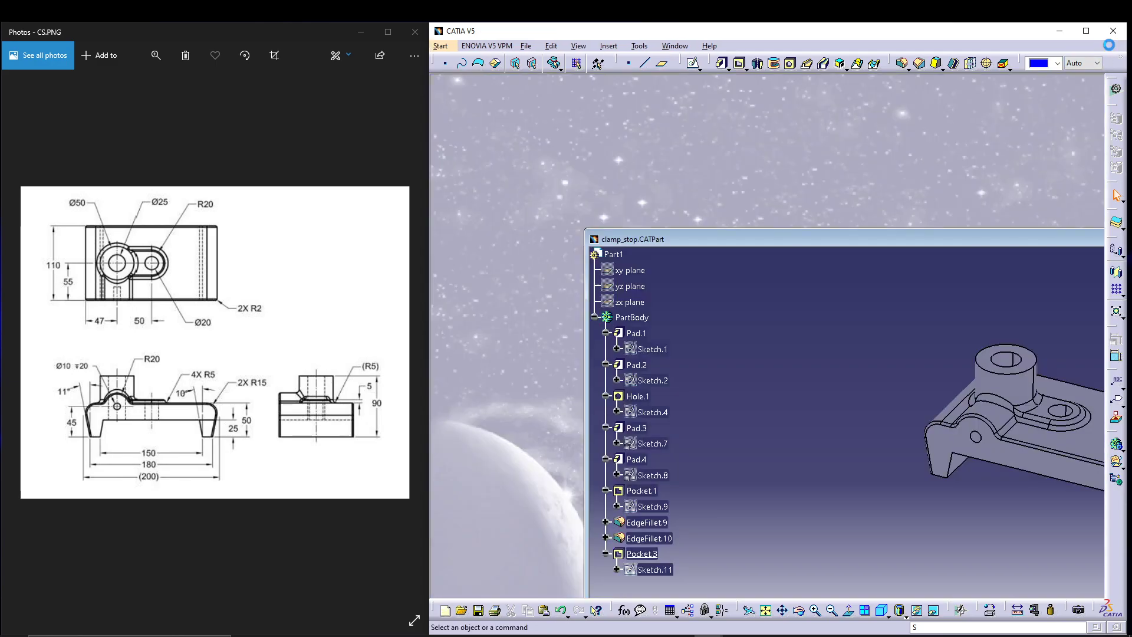
double_click(896, 242)
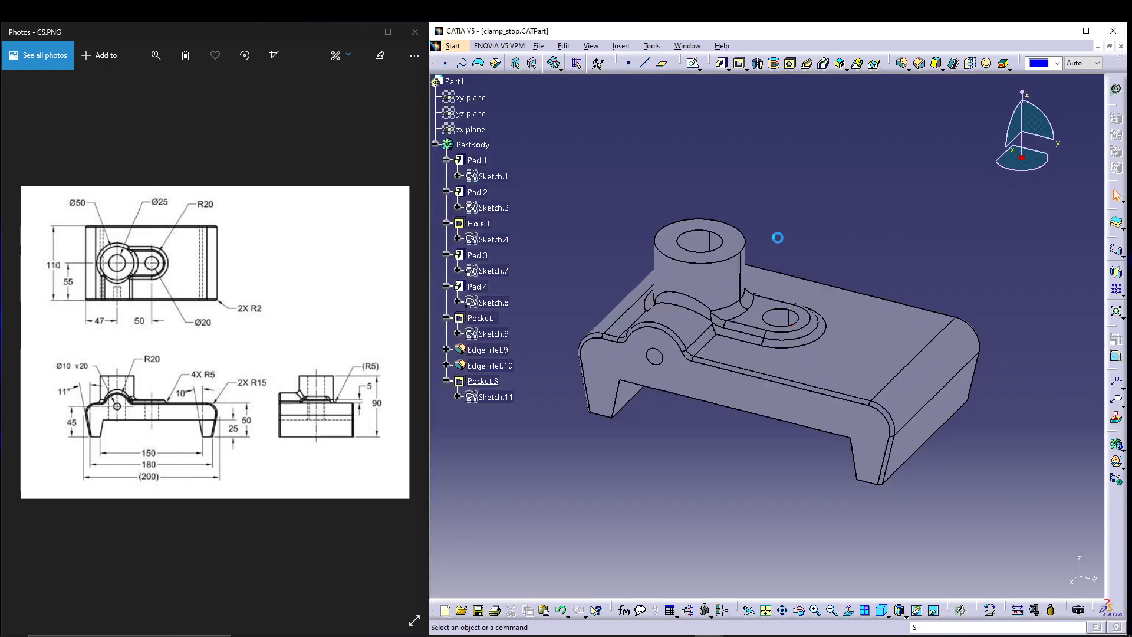
click(1122, 46)
Step: Create a new Part Design part named Part1 with hybrid design enabled
click(441, 46)
mouse_move(496, 93)
click(658, 93)
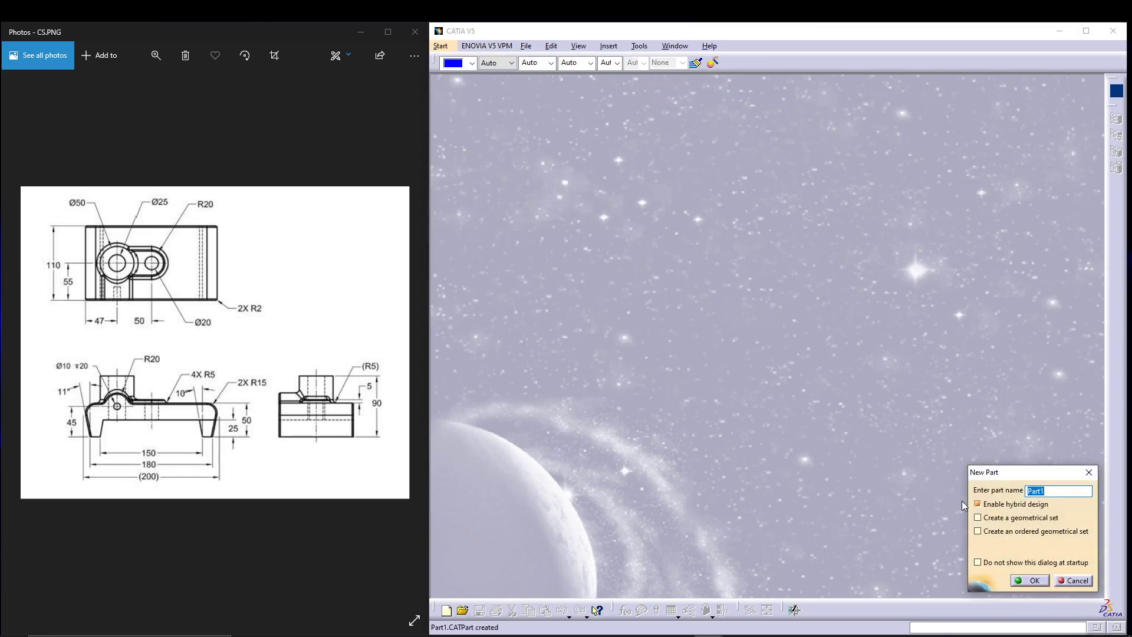
click(1033, 582)
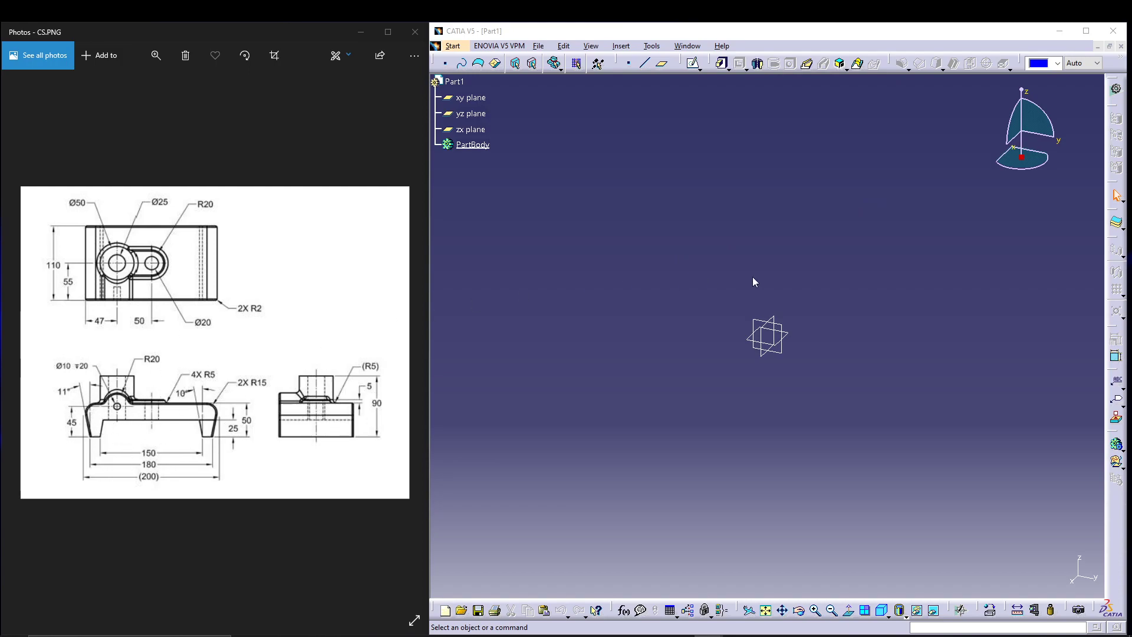
Step: Open a new sketch on the yz plane
click(787, 329)
click(692, 63)
middle_drag(846, 221, 763, 209)
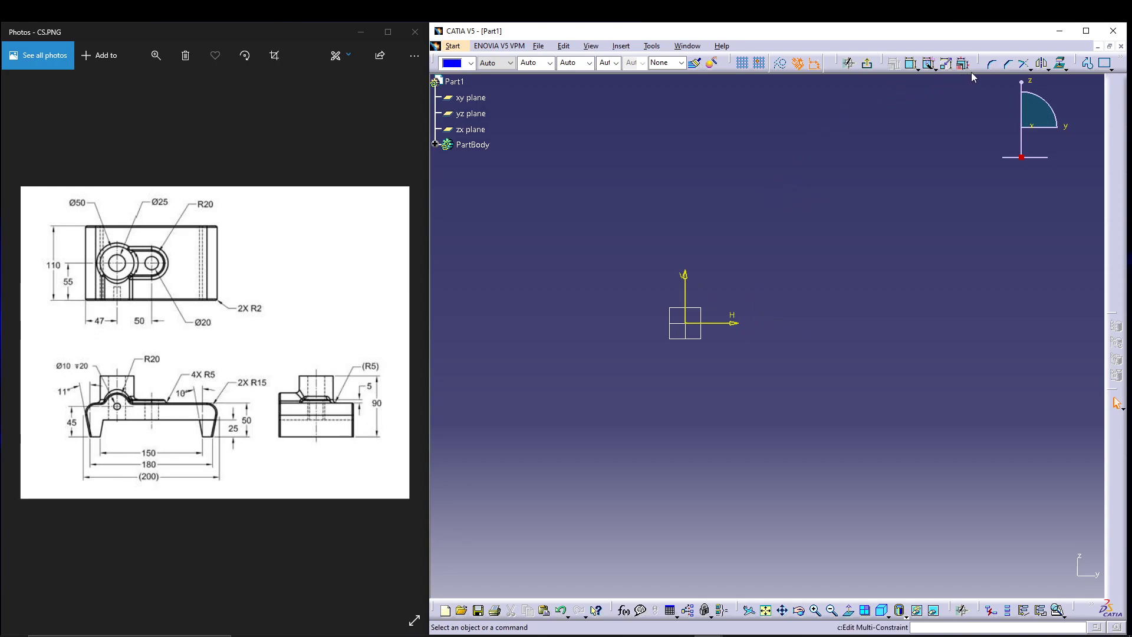
Step: Draw the outer contour with Profile from the origin: slanted side, corner arc, horizontal top about 60 mm high, second arc, and slanted side to the H axis
click(1088, 63)
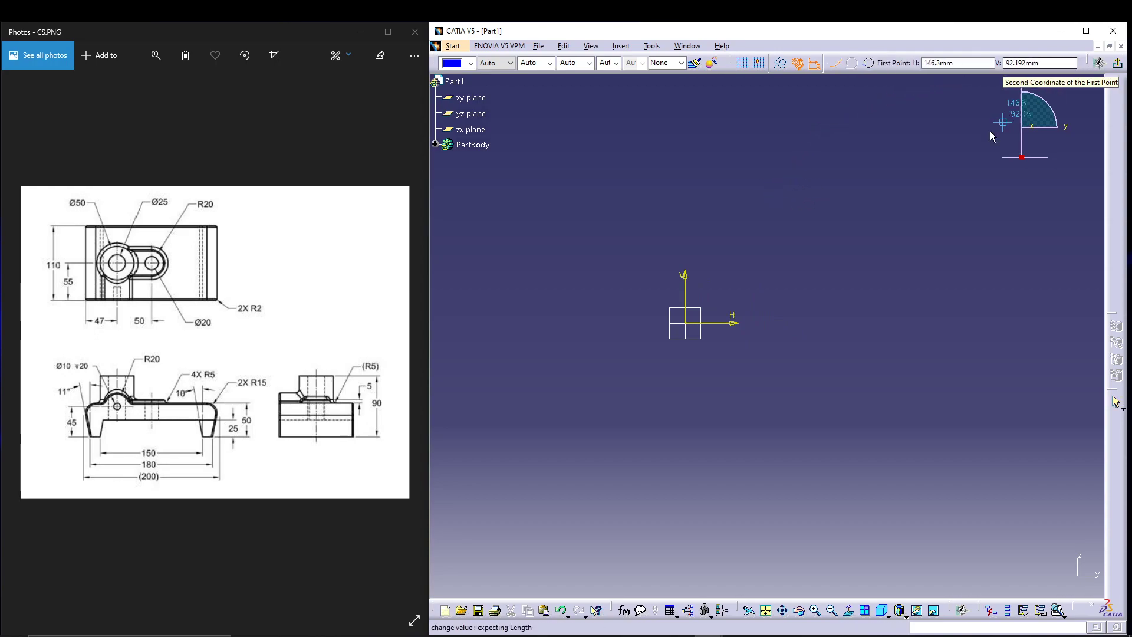
click(689, 325)
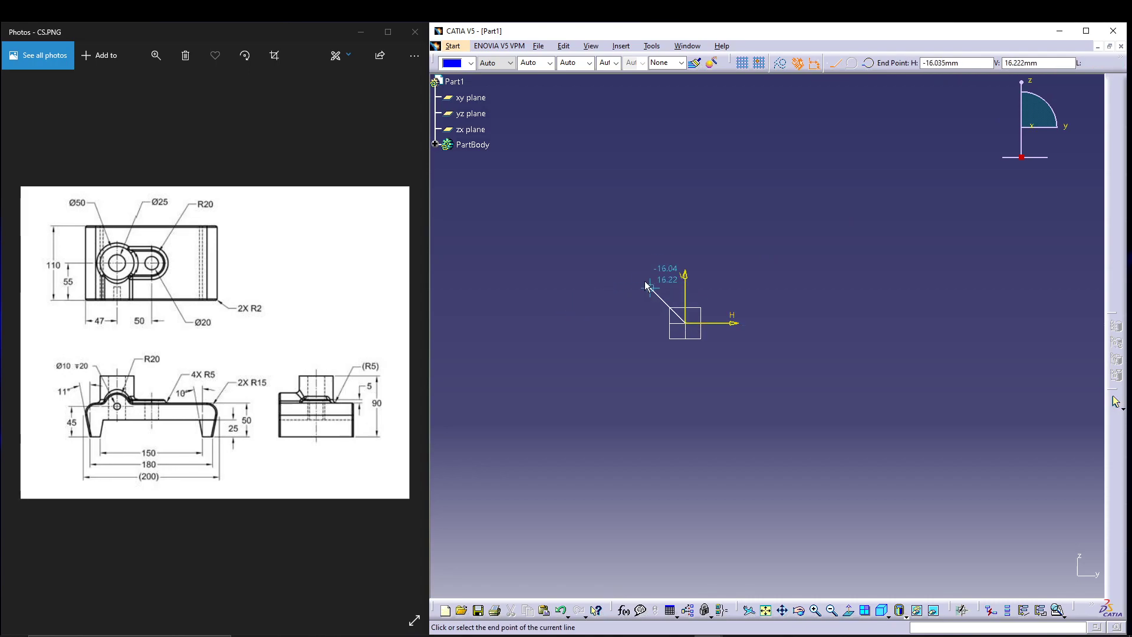
click(635, 245)
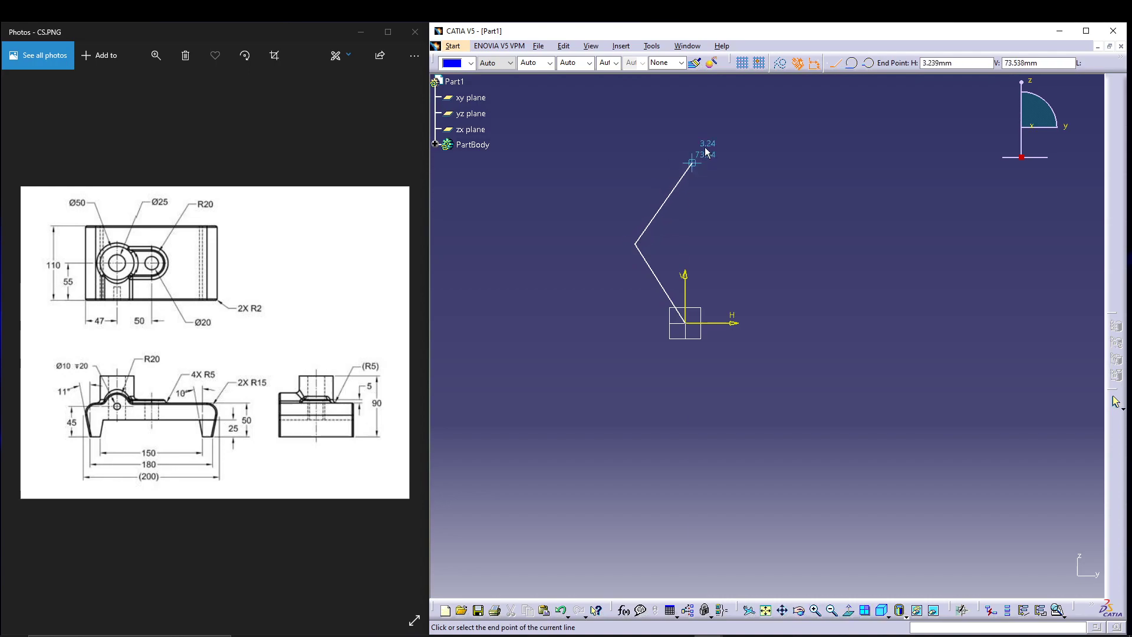
click(871, 65)
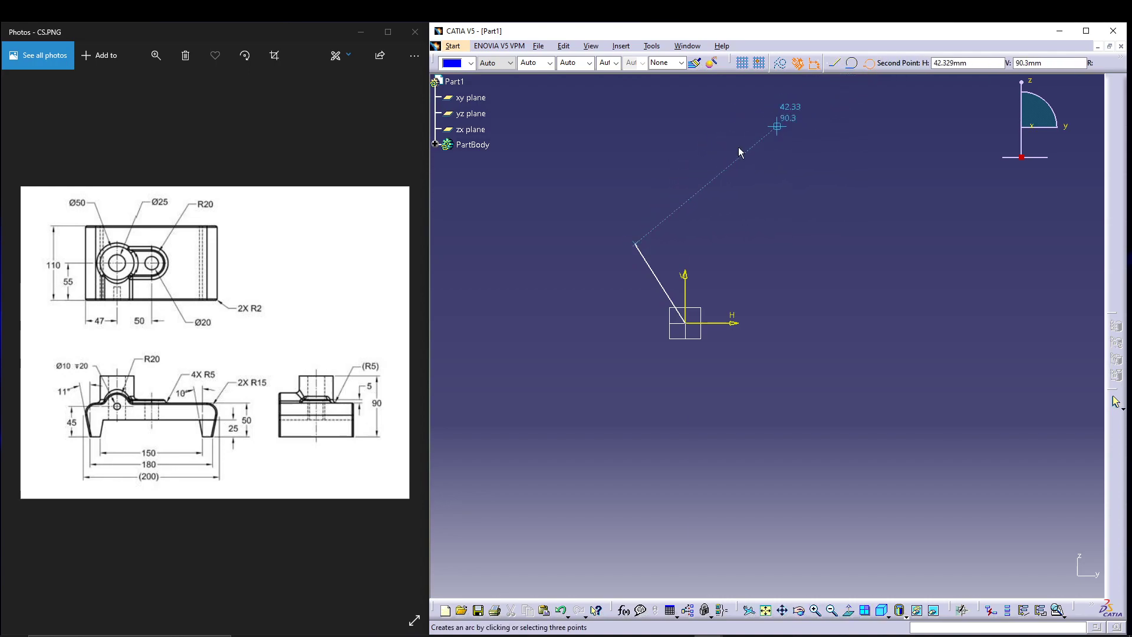
click(637, 203)
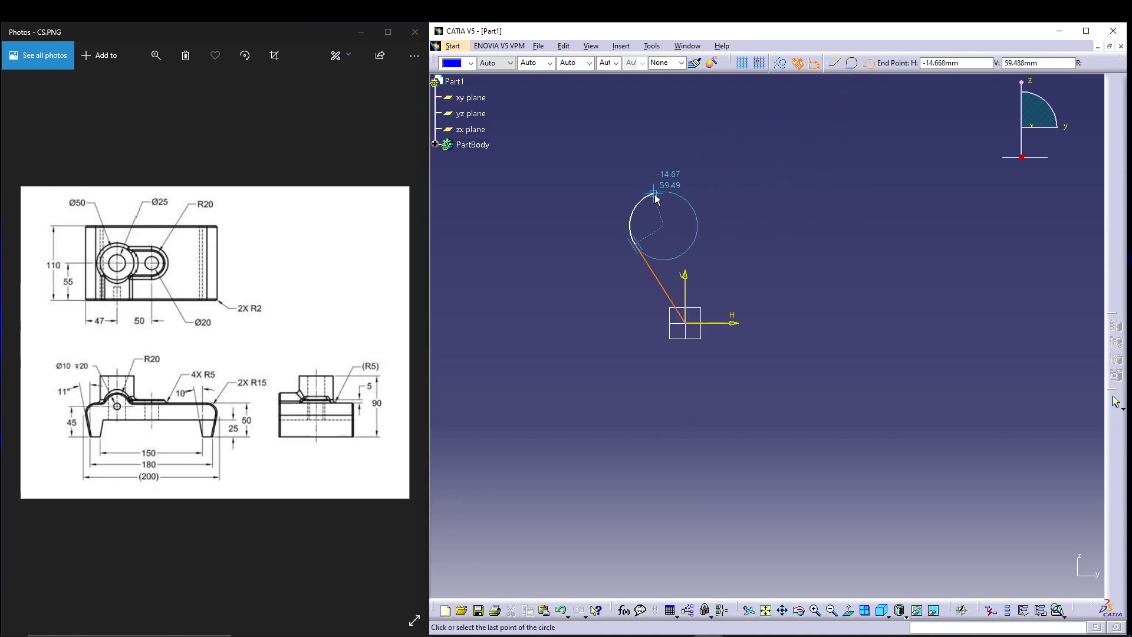
click(654, 193)
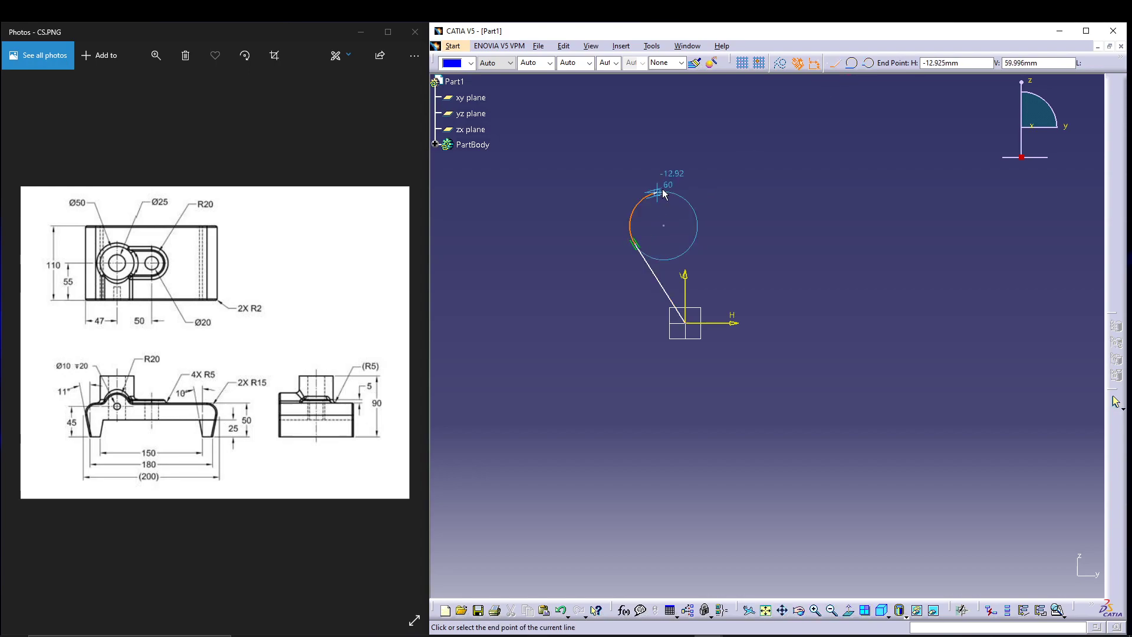
click(889, 193)
click(870, 63)
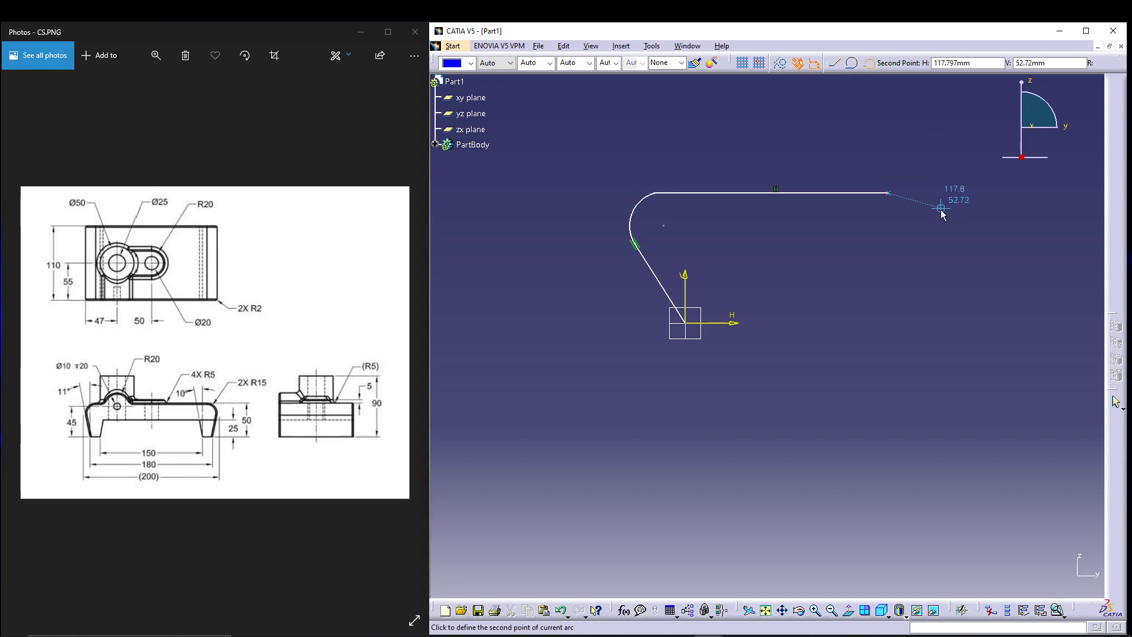
click(924, 234)
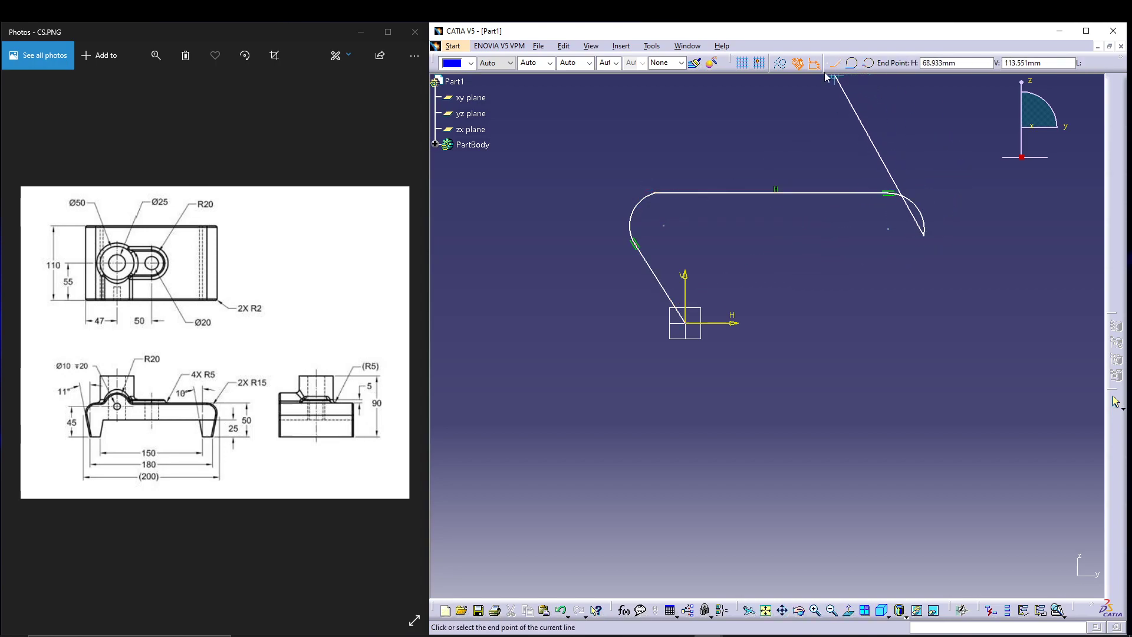
click(913, 323)
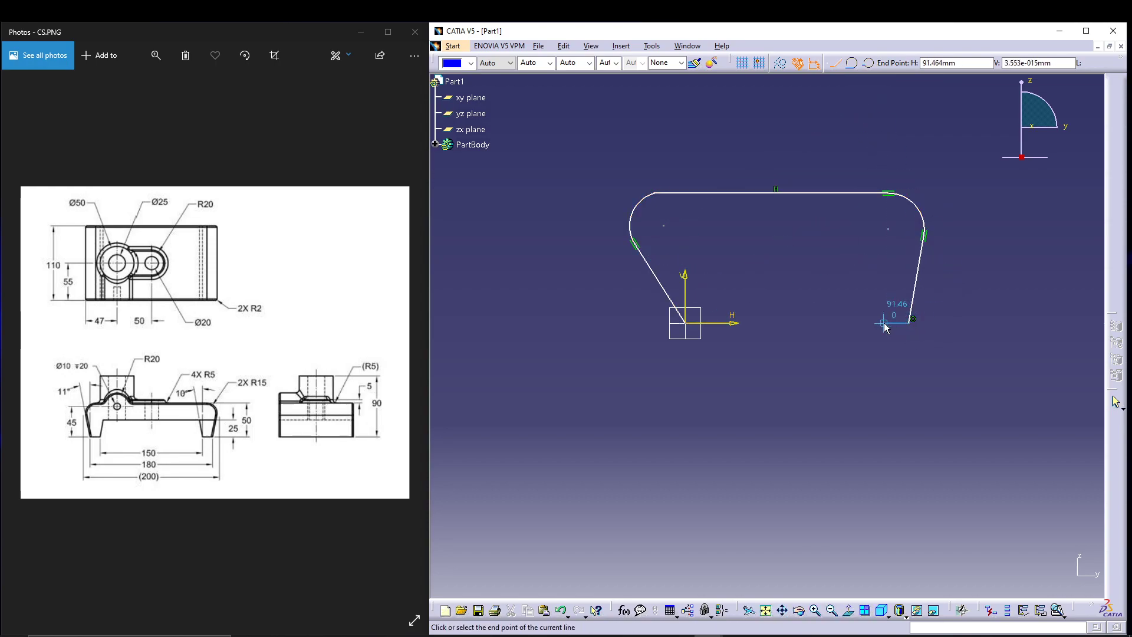
Step: Complete the profile with the right foot, the tapered underside notch and the left foot, closing it at the origin
click(884, 323)
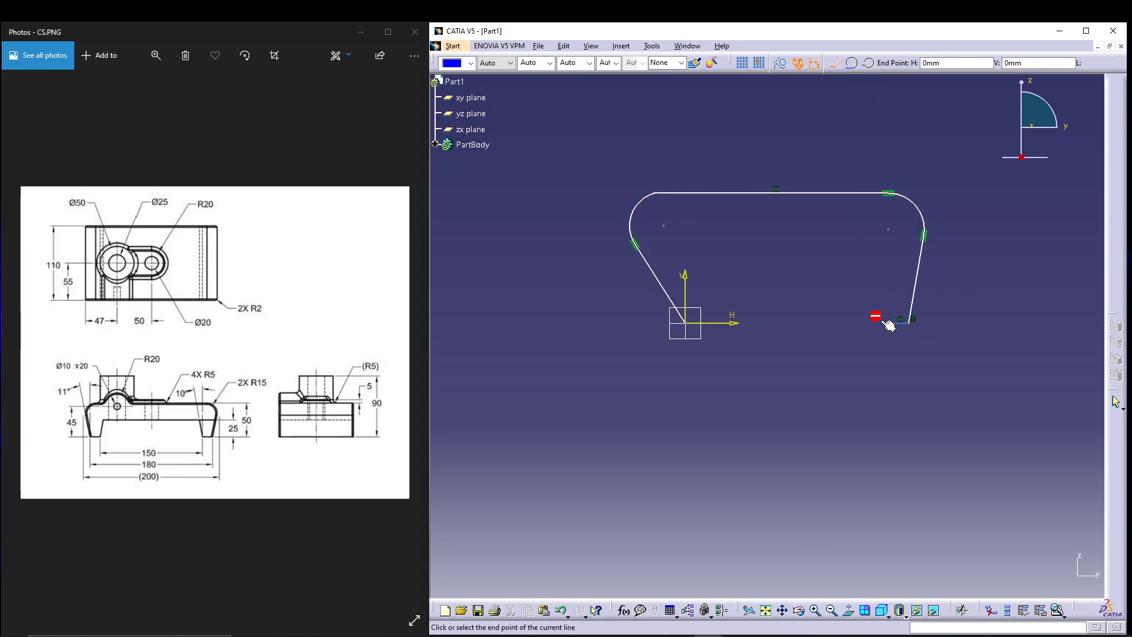
click(864, 278)
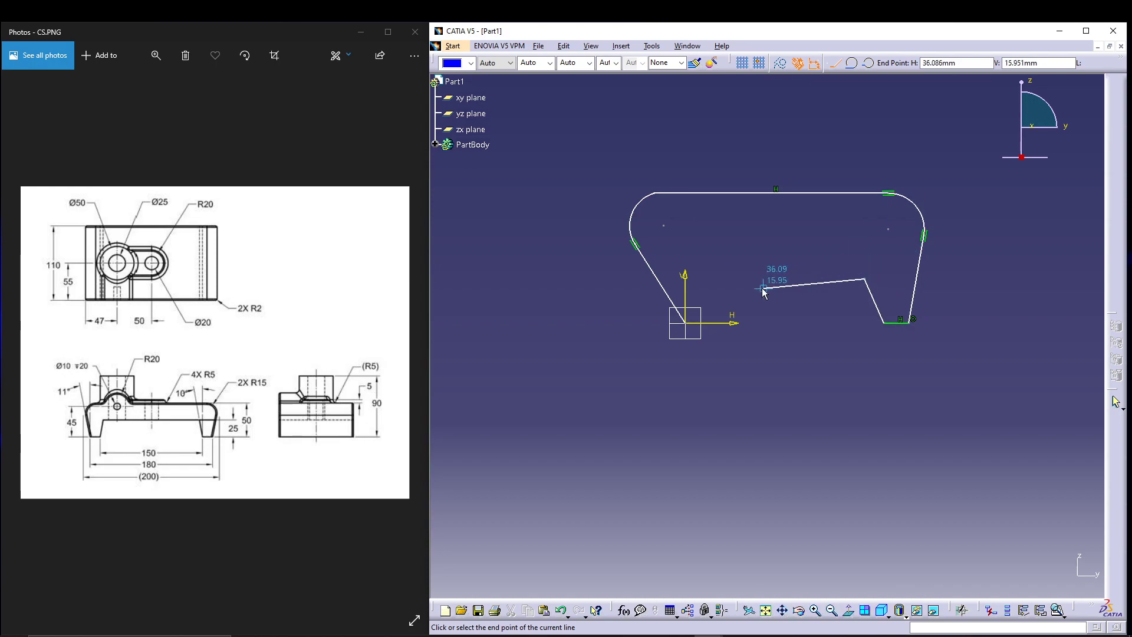
click(722, 278)
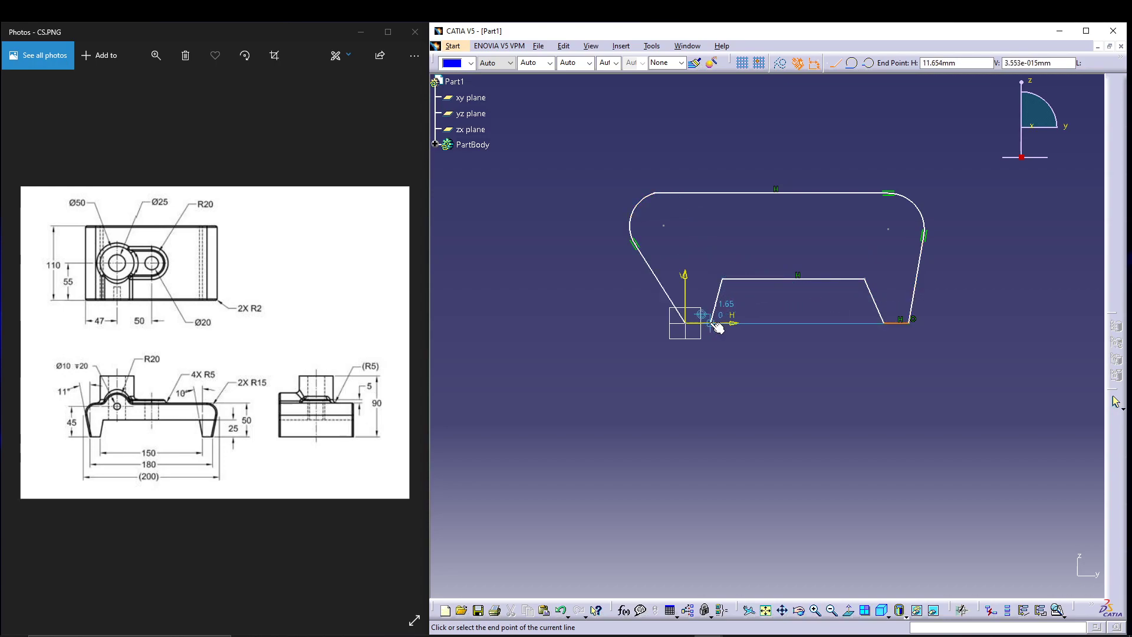
click(713, 323)
click(685, 323)
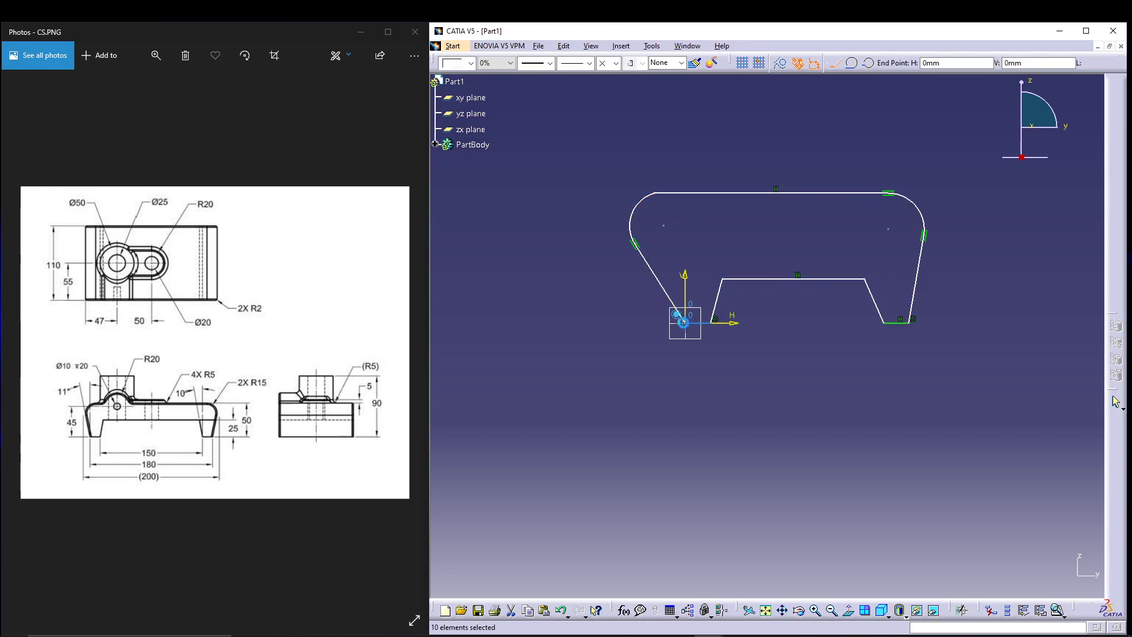
click(787, 414)
mouse_move(782, 409)
middle_down()
mouse_move(755, 450)
mouse_move(715, 424)
middle_up()
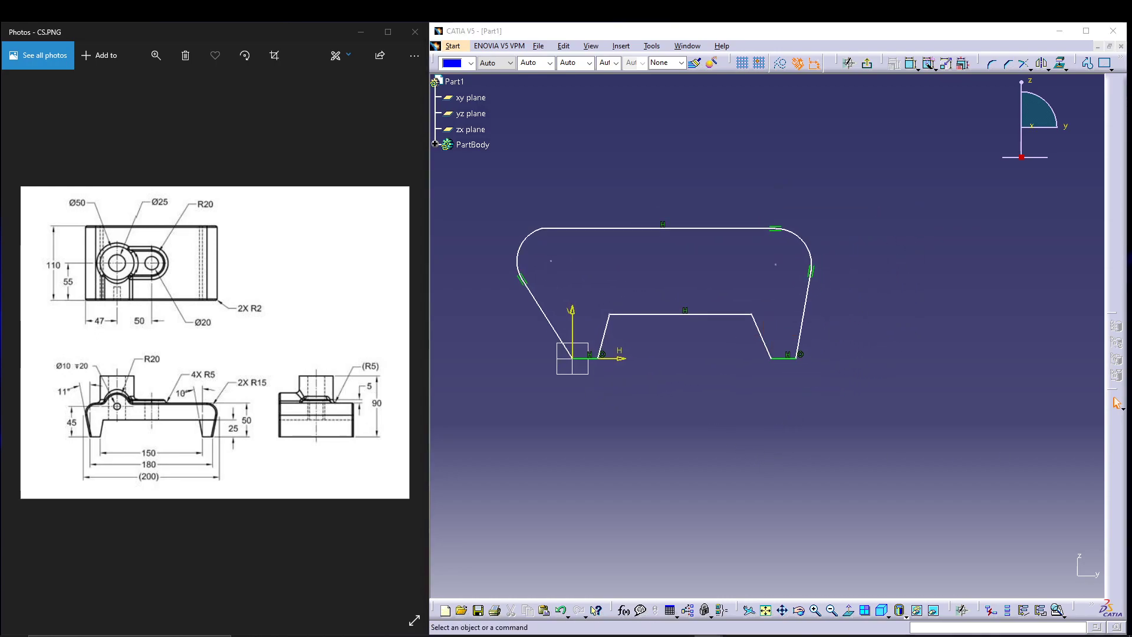
Step: Add a tangency constraint between the left corner arc and the top line of the profile
click(724, 161)
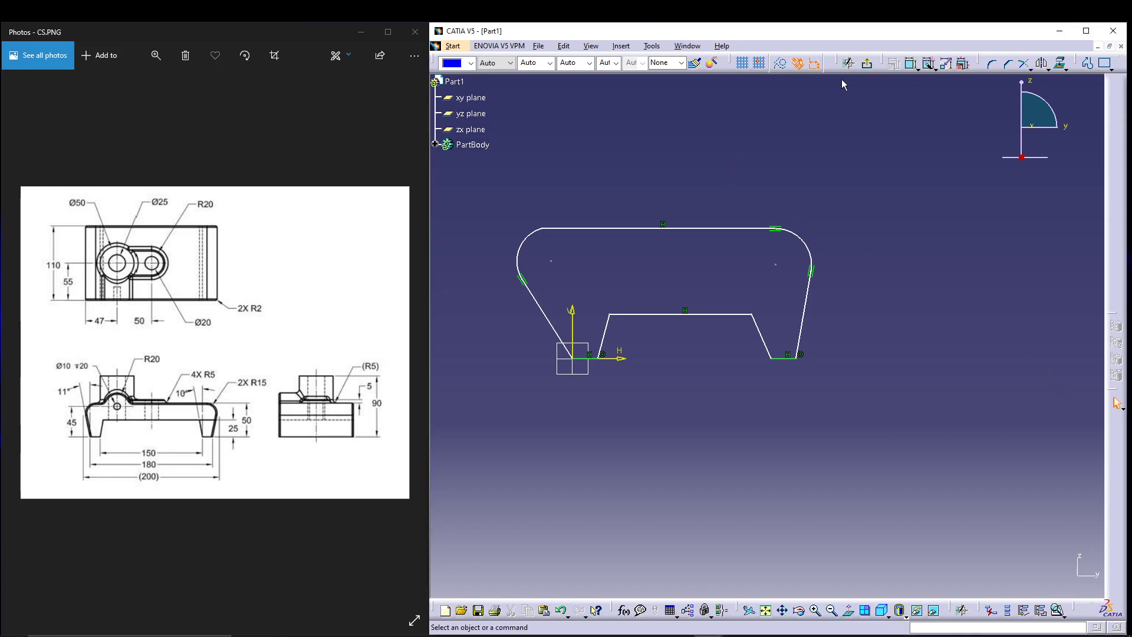
click(908, 66)
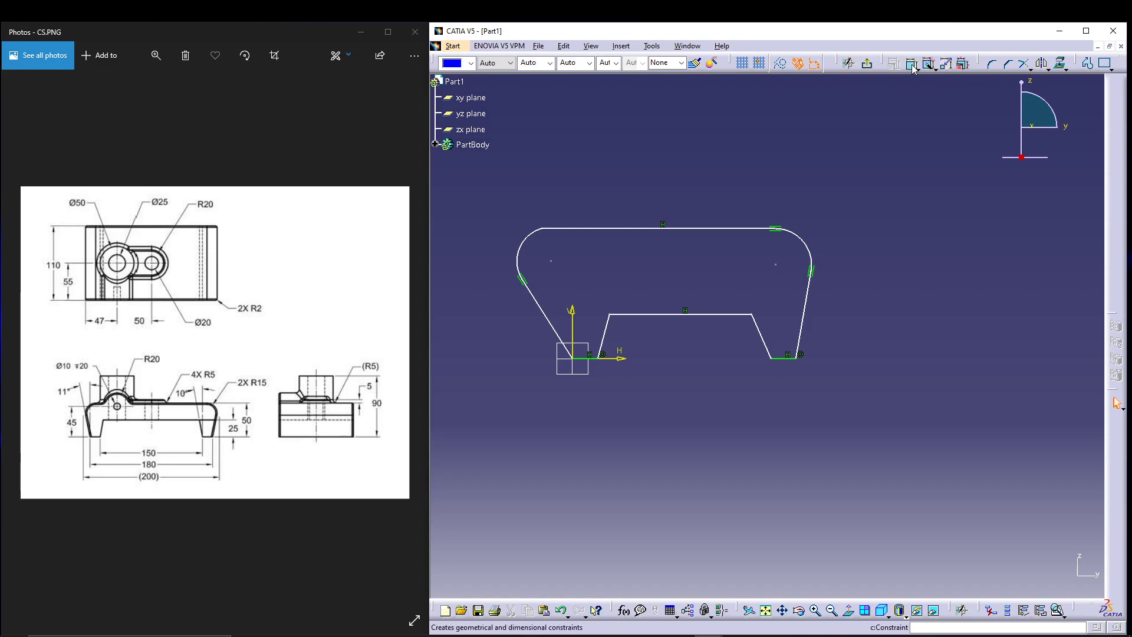
click(530, 231)
ctrl+click(569, 228)
click(894, 62)
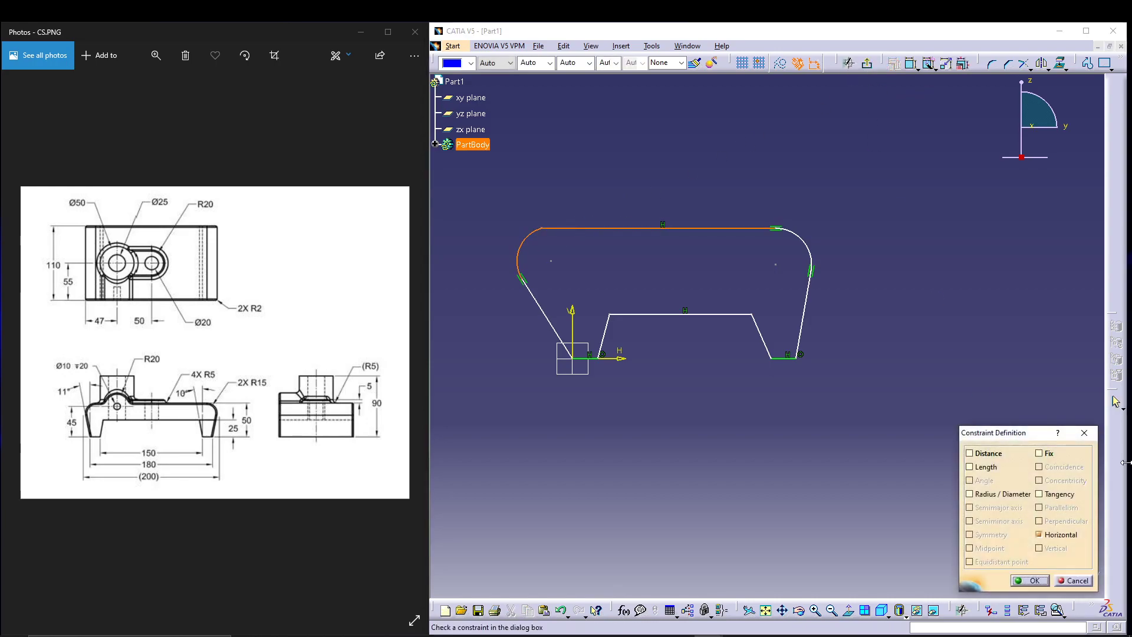
click(1055, 500)
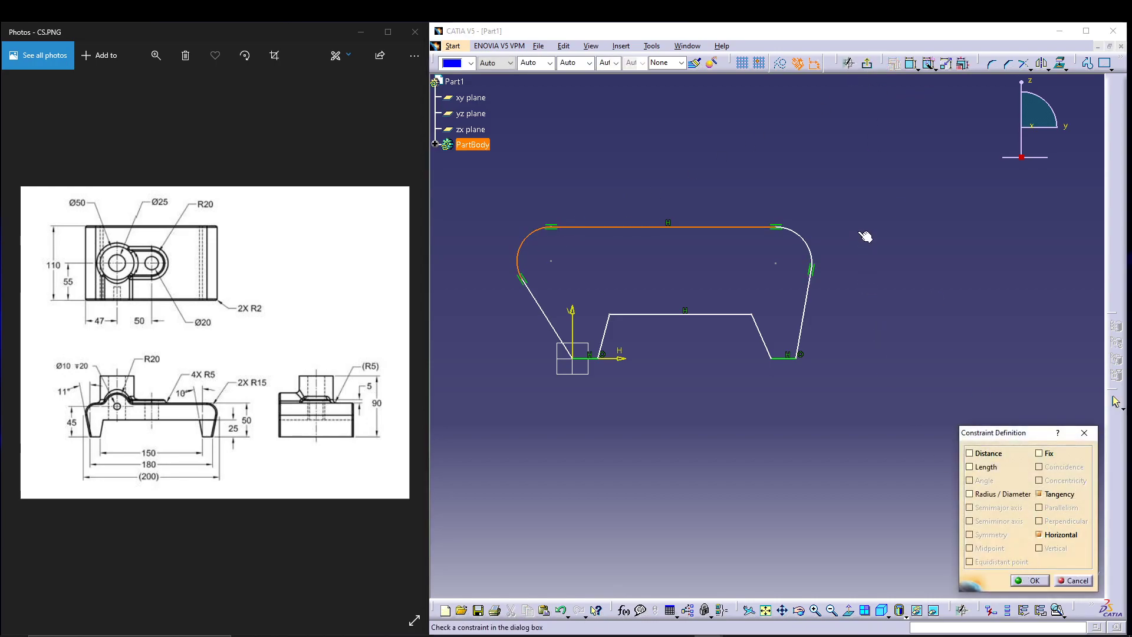
click(1030, 580)
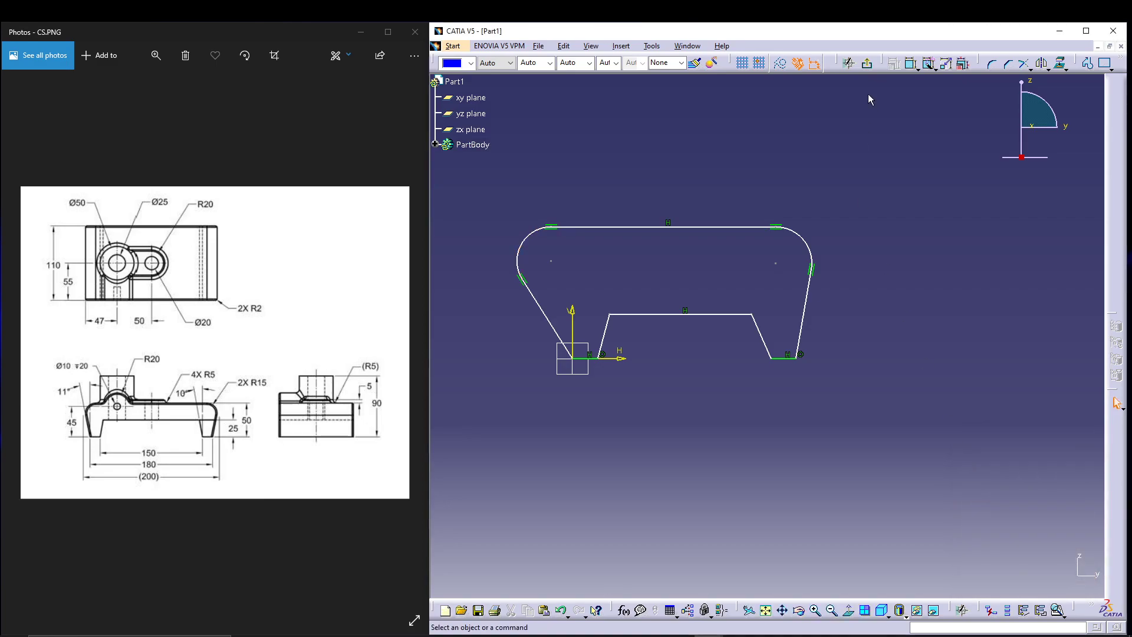
Step: Dimension both corner arcs of the profile and set each radius to 15 mm
click(912, 64)
click(804, 241)
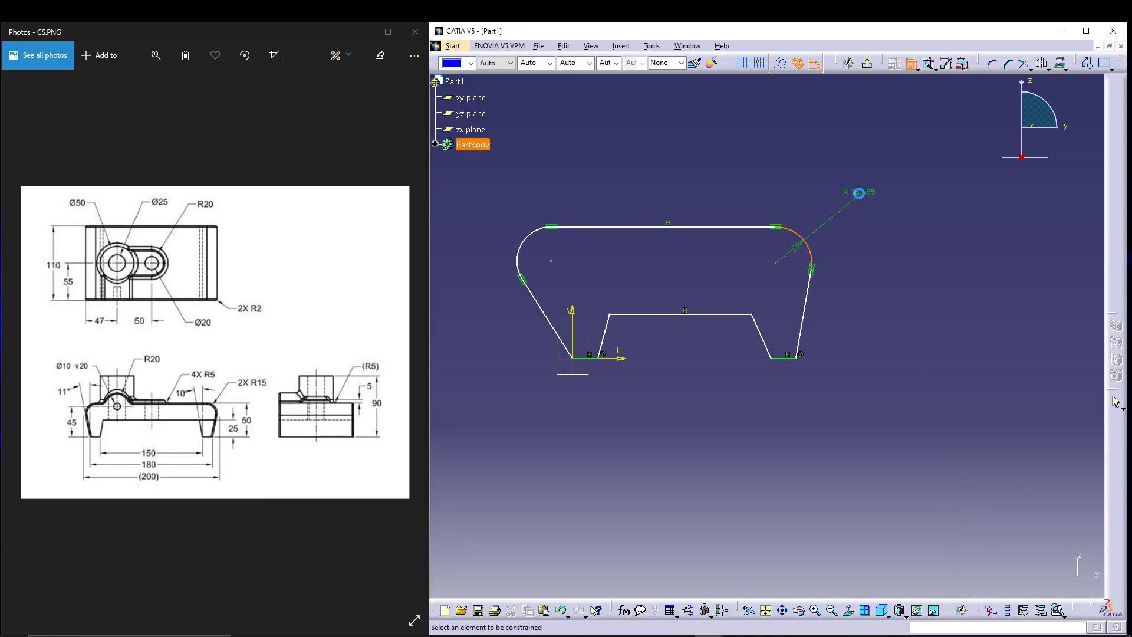
click(858, 193)
click(521, 240)
click(493, 234)
double_click(498, 225)
text(15)
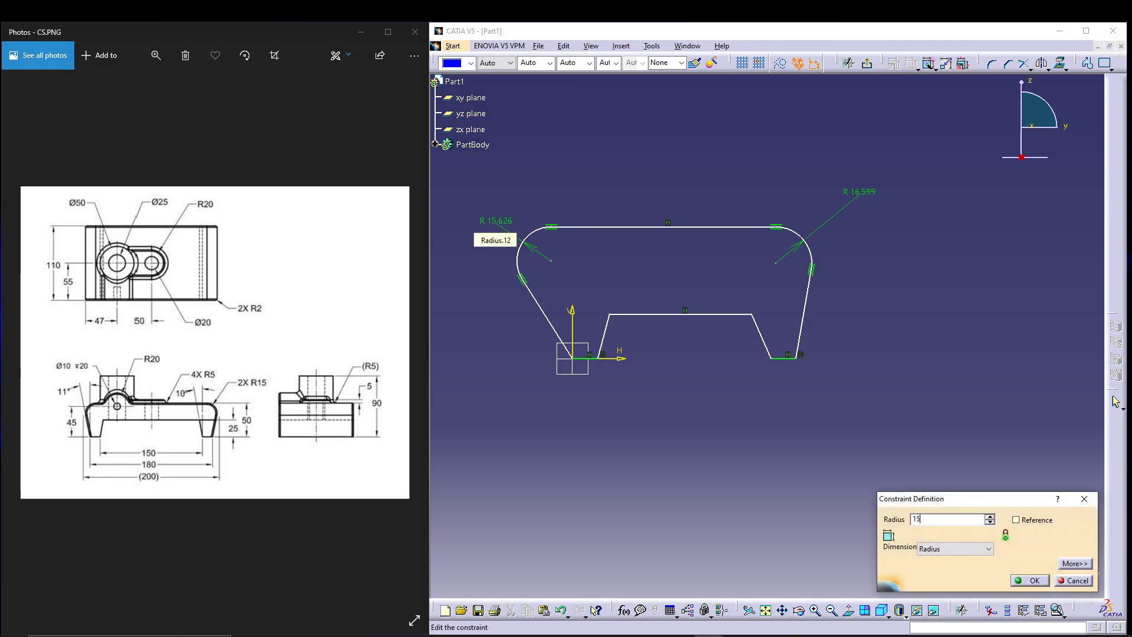
key(Return)
double_click(871, 195)
text(15)
key(Return)
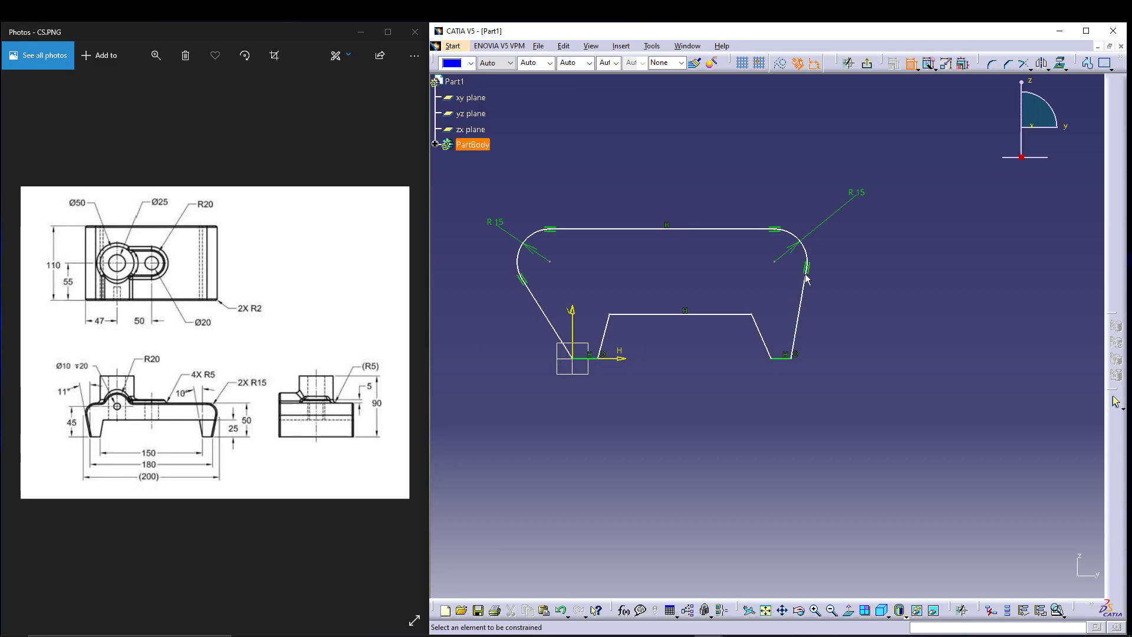
Step: Dimension the overall width between the two corner arcs and set it to 200 mm
middle_drag(580, 266, 608, 307)
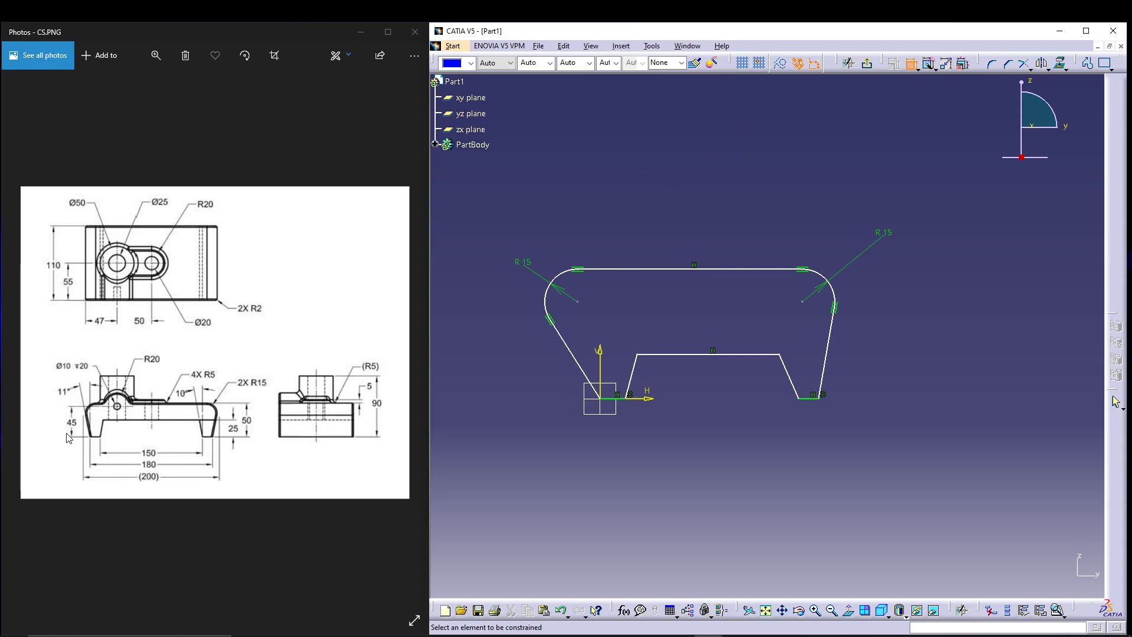
click(544, 302)
click(835, 300)
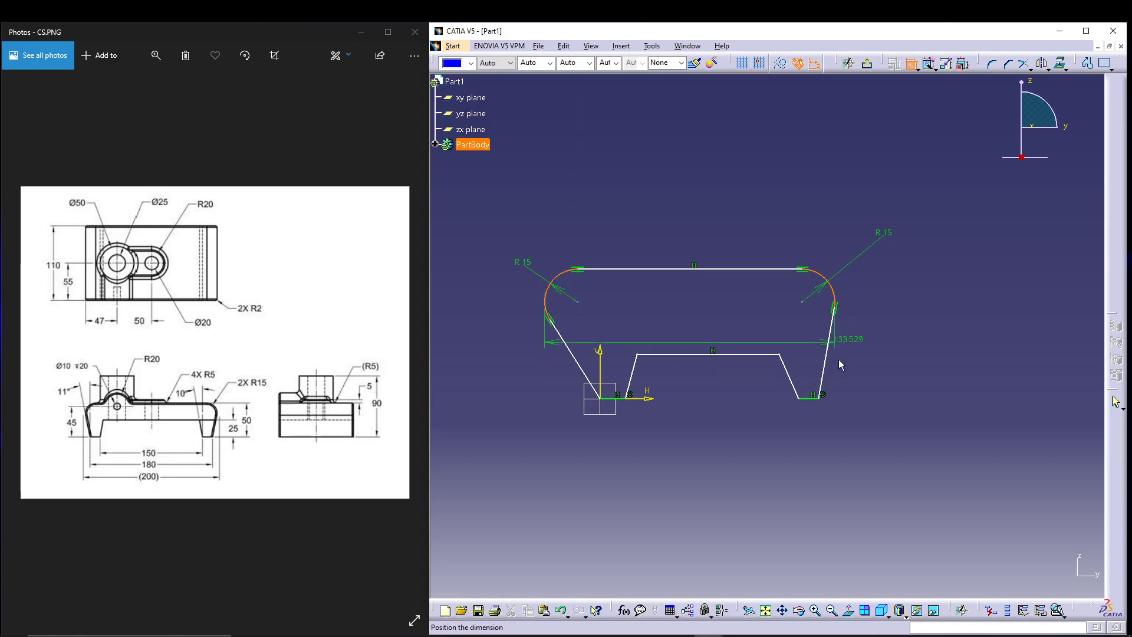
click(696, 440)
double_click(694, 439)
text(200)
key(Return)
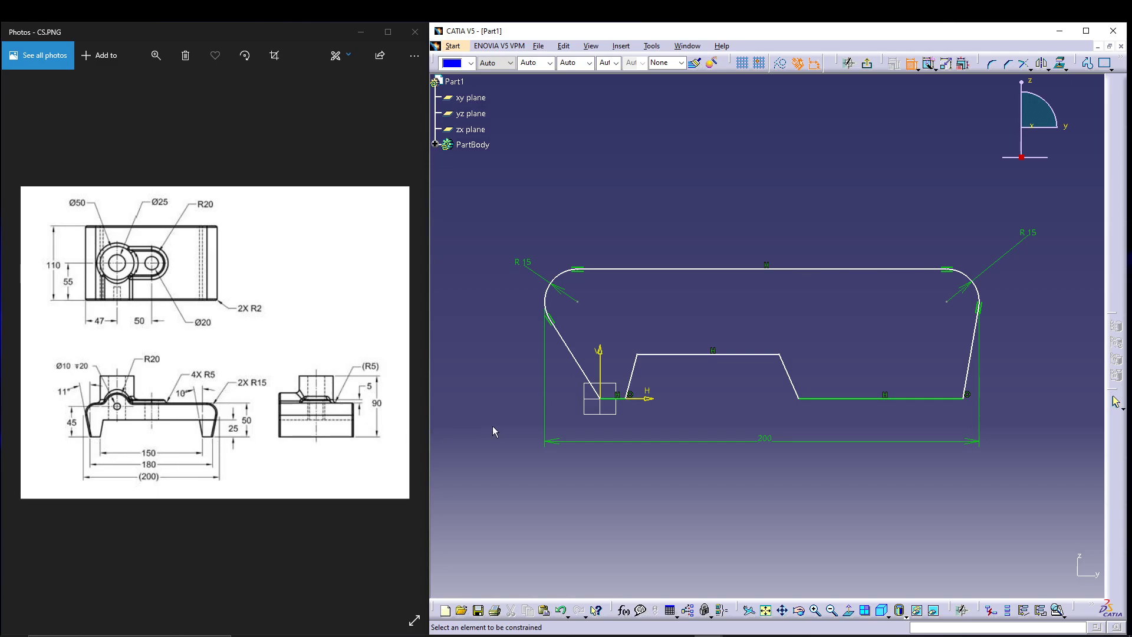
Step: Dimension the distance between the outer bottom corners of the two feet and set it to 180 mm
click(610, 406)
click(967, 394)
click(799, 429)
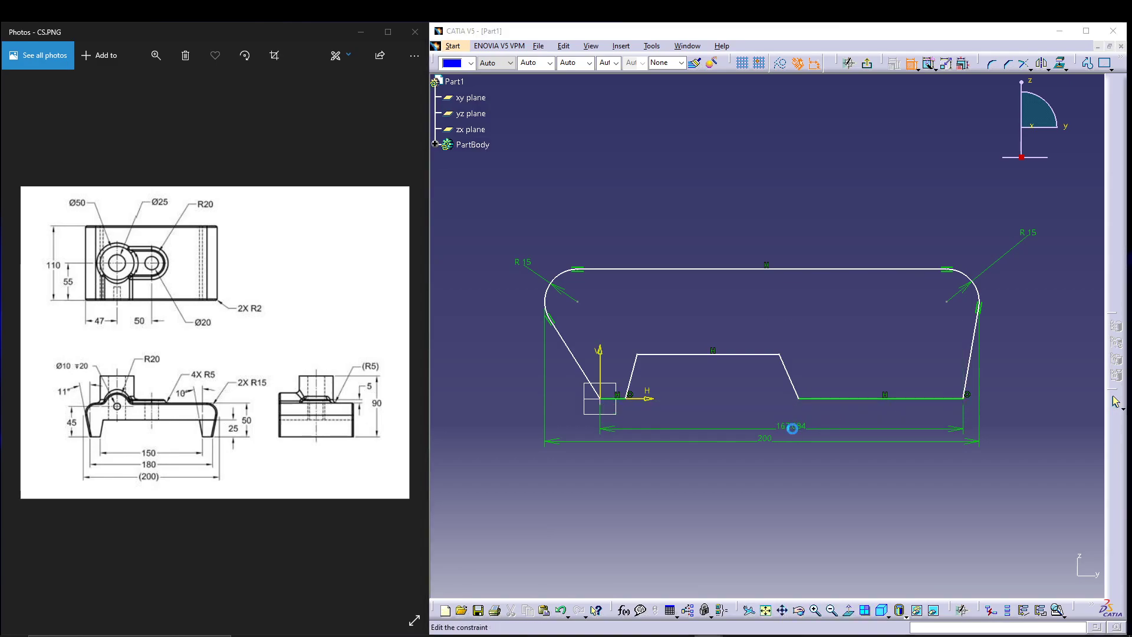
double_click(792, 428)
text(180)
key(Return)
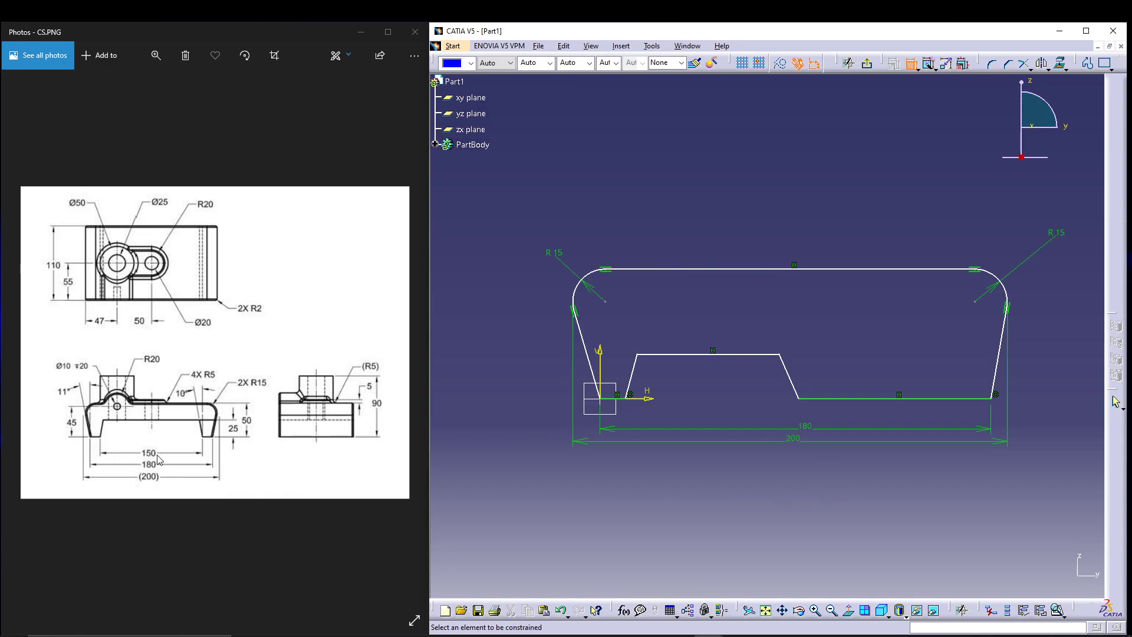
Step: Dimension the distance between the inner bottom corners of the two feet and set it to 150 mm
click(627, 399)
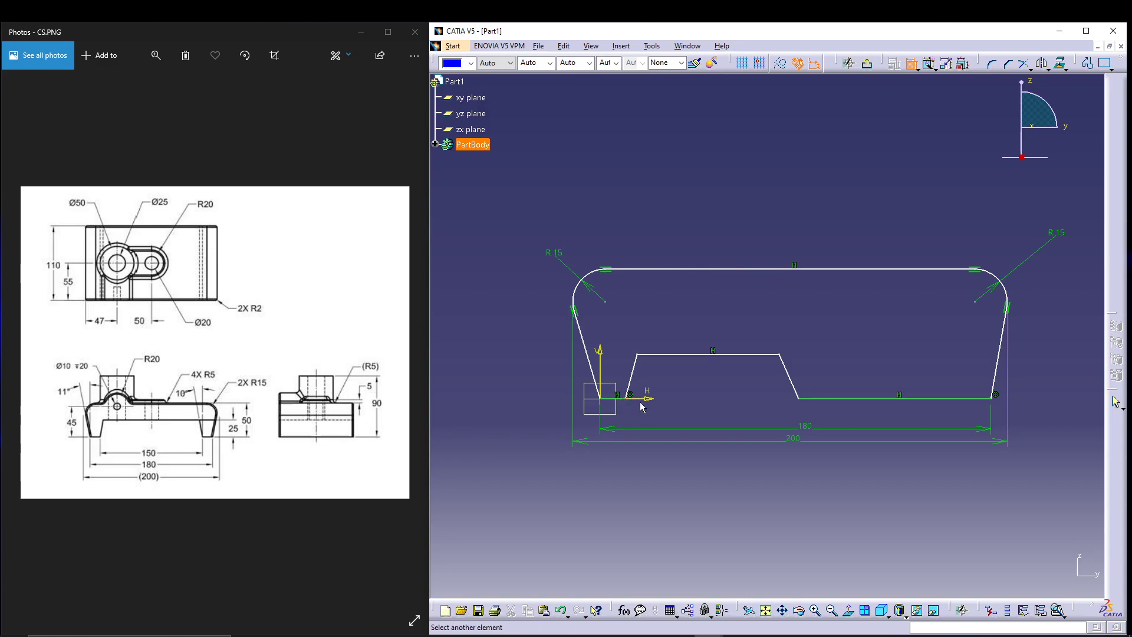
click(799, 399)
click(774, 413)
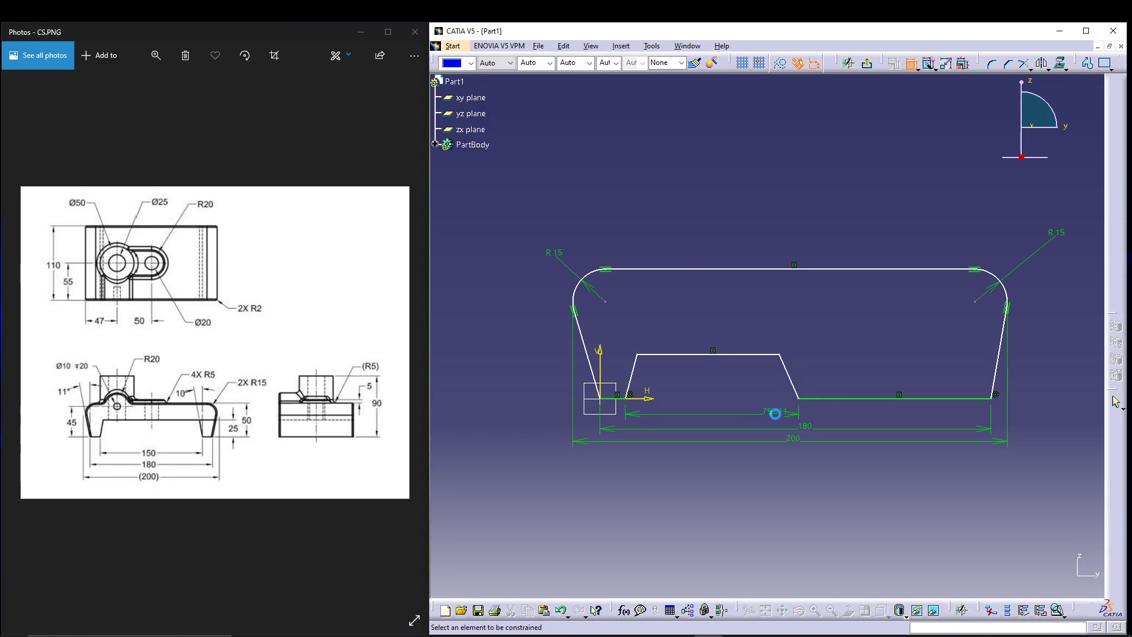
double_click(774, 413)
text(1)
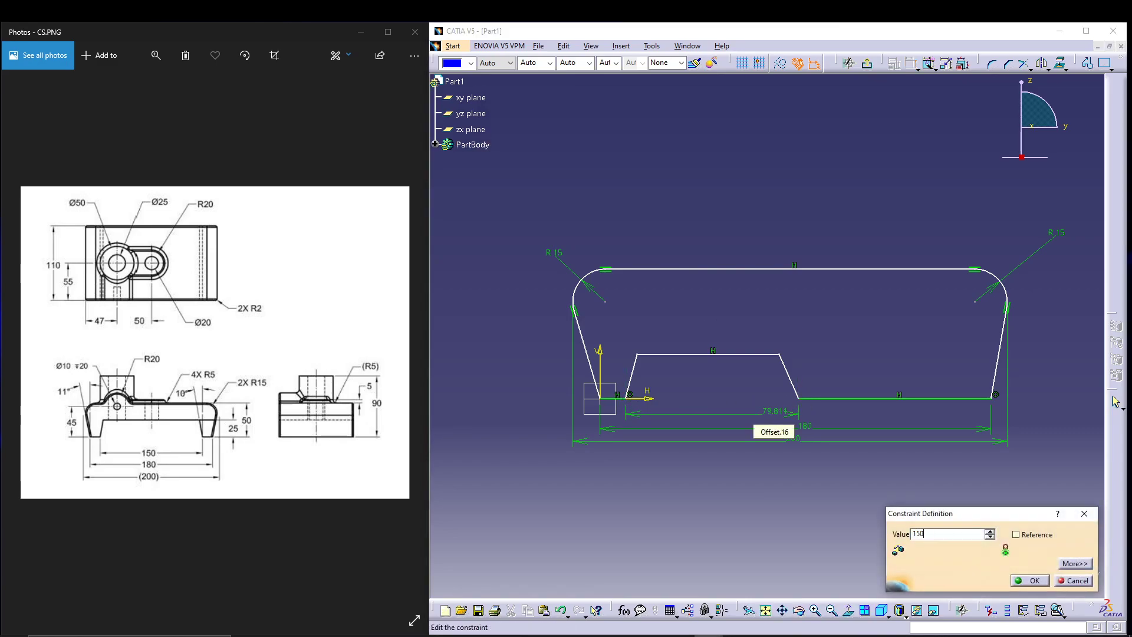
text(50)
key(Return)
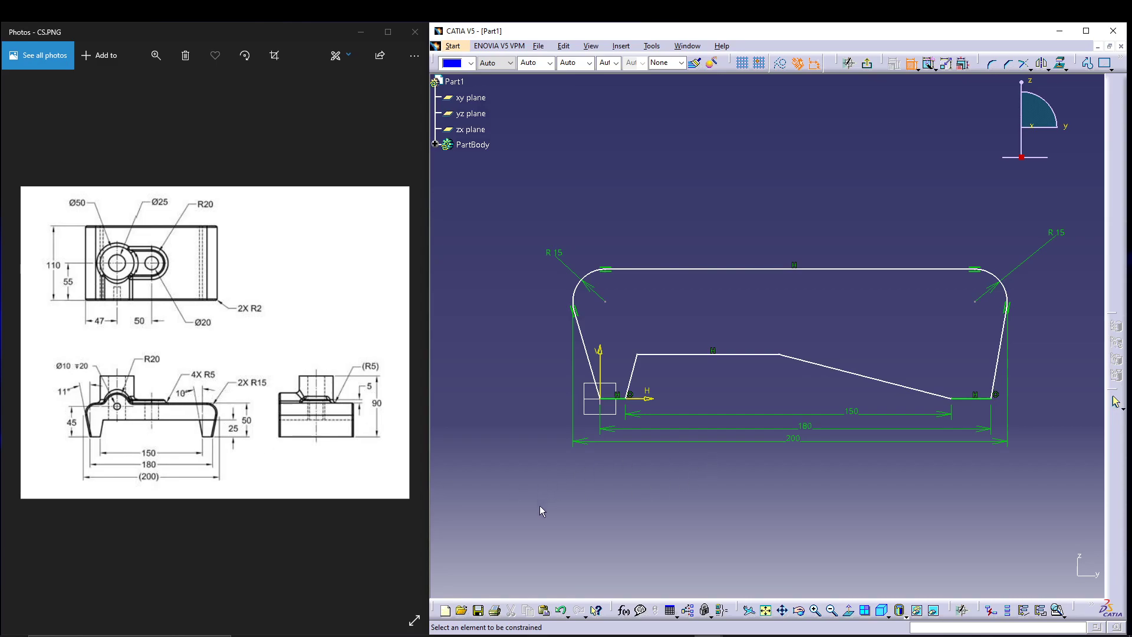
Step: Dimension the angle between the profile's left slanted side and the vertical axis and set it to 11 degrees
click(596, 364)
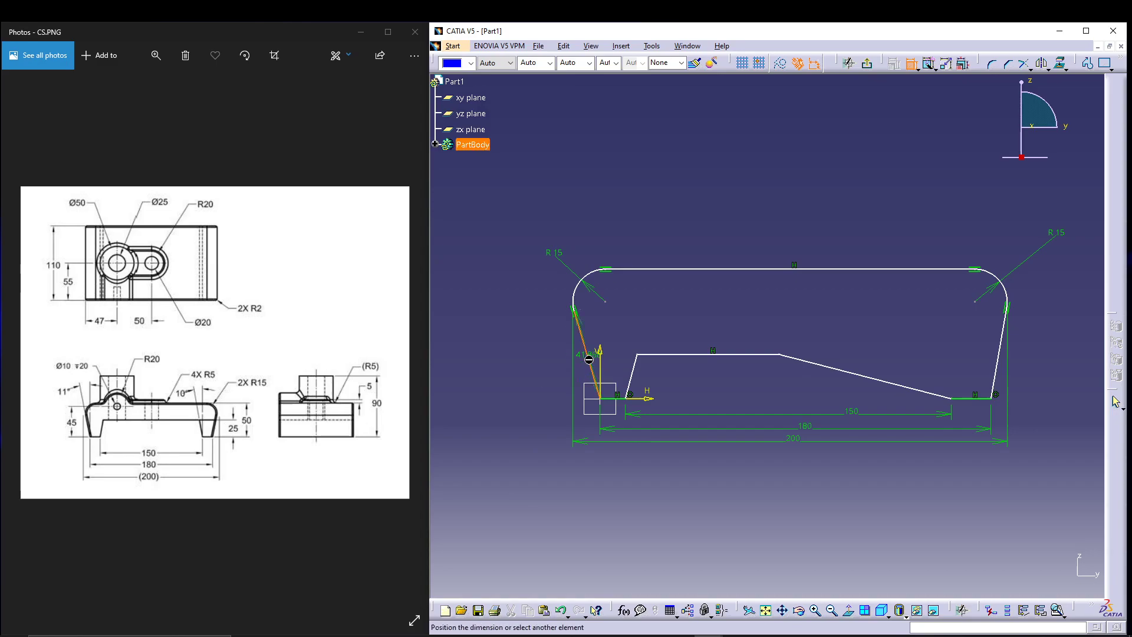
click(587, 214)
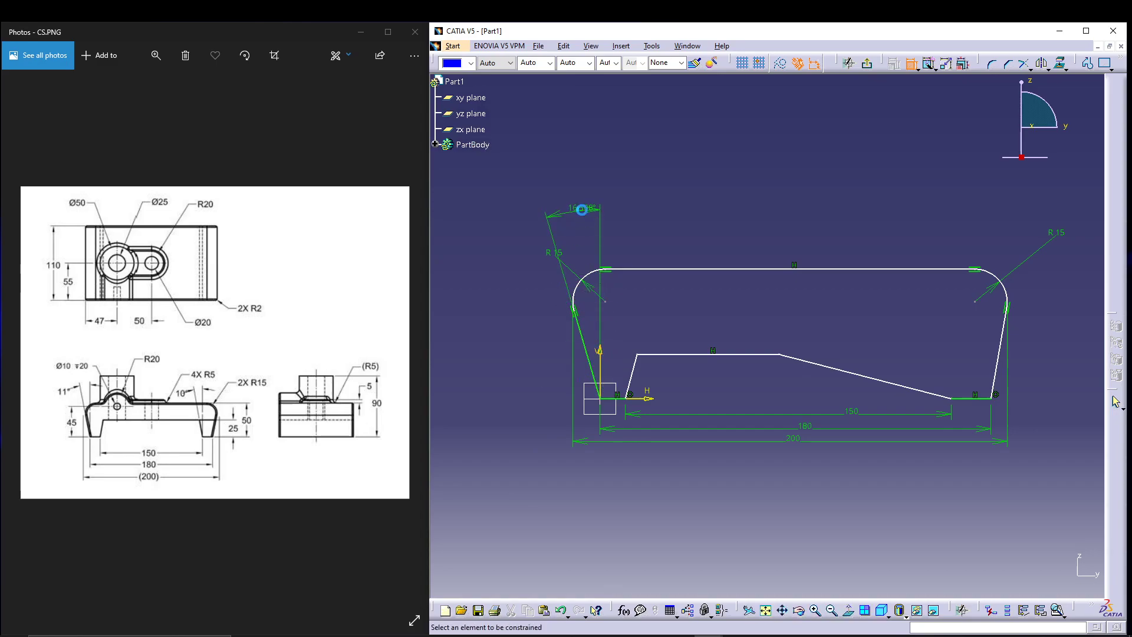
double_click(588, 213)
text(11)
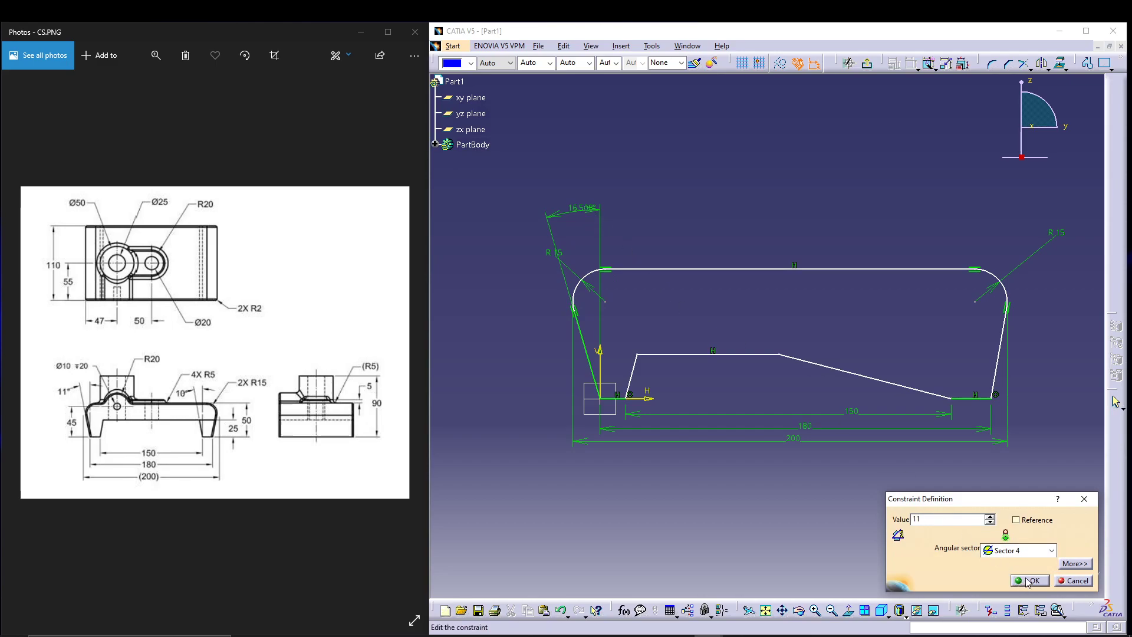
key(Return)
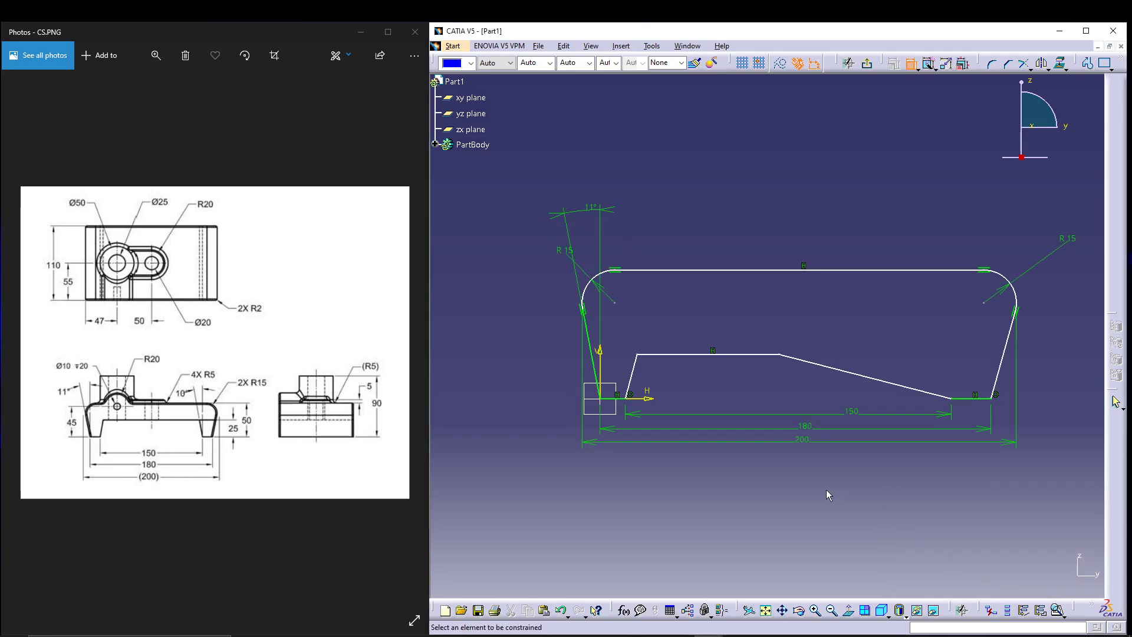
Step: Undock the Profile toolbar and draw an axis upward from the inner bottom corner of the right foot
click(922, 394)
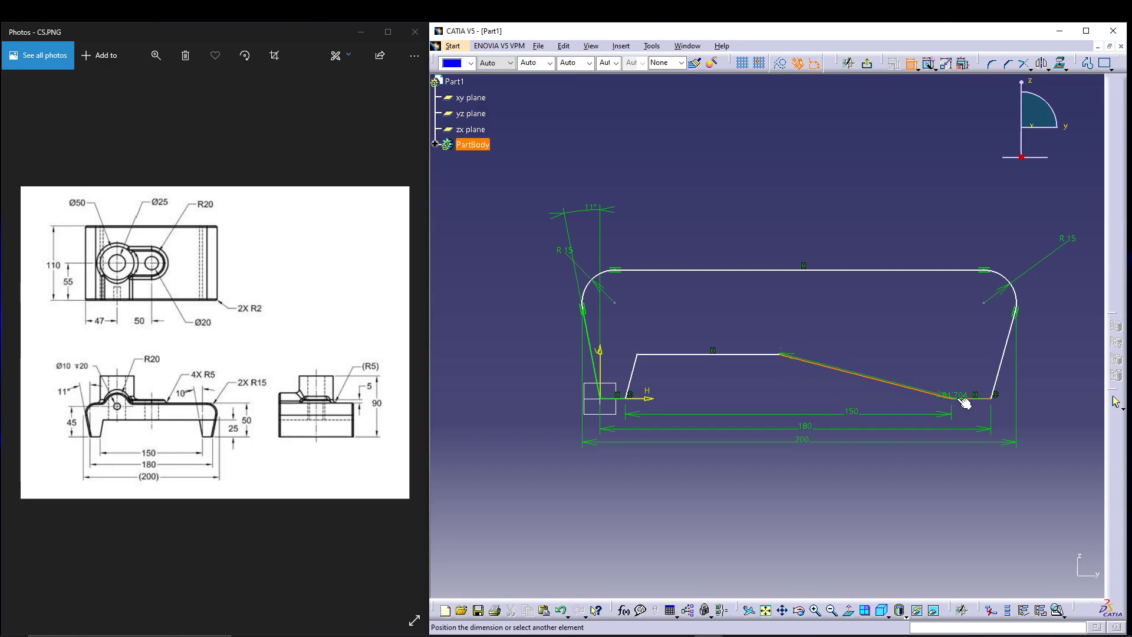
key(Escape)
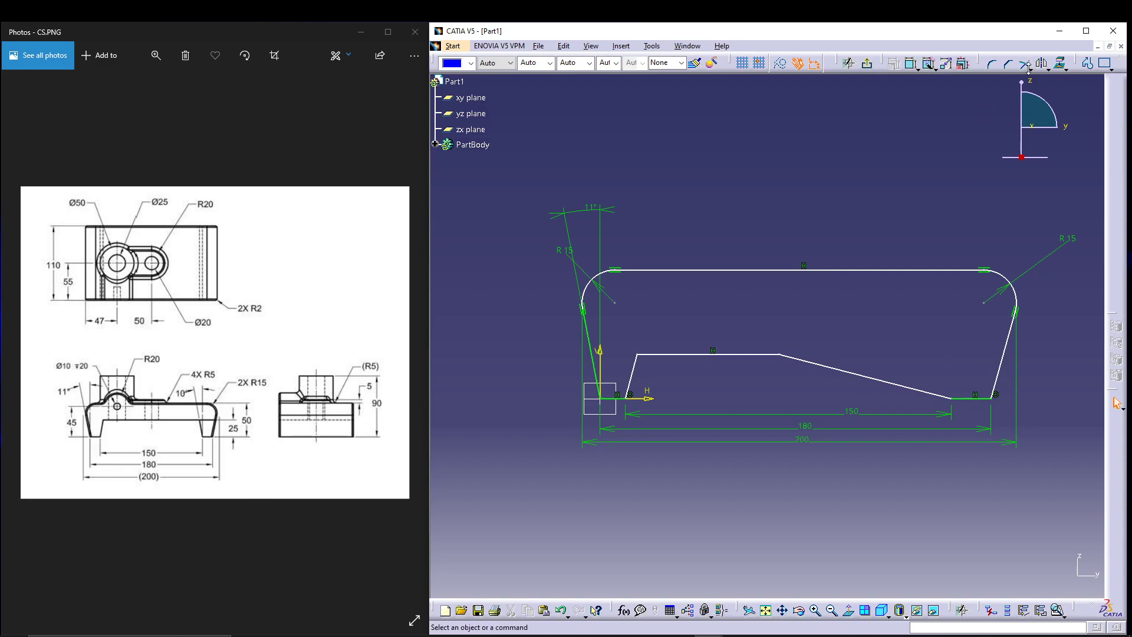
drag(1079, 62, 837, 88)
click(954, 111)
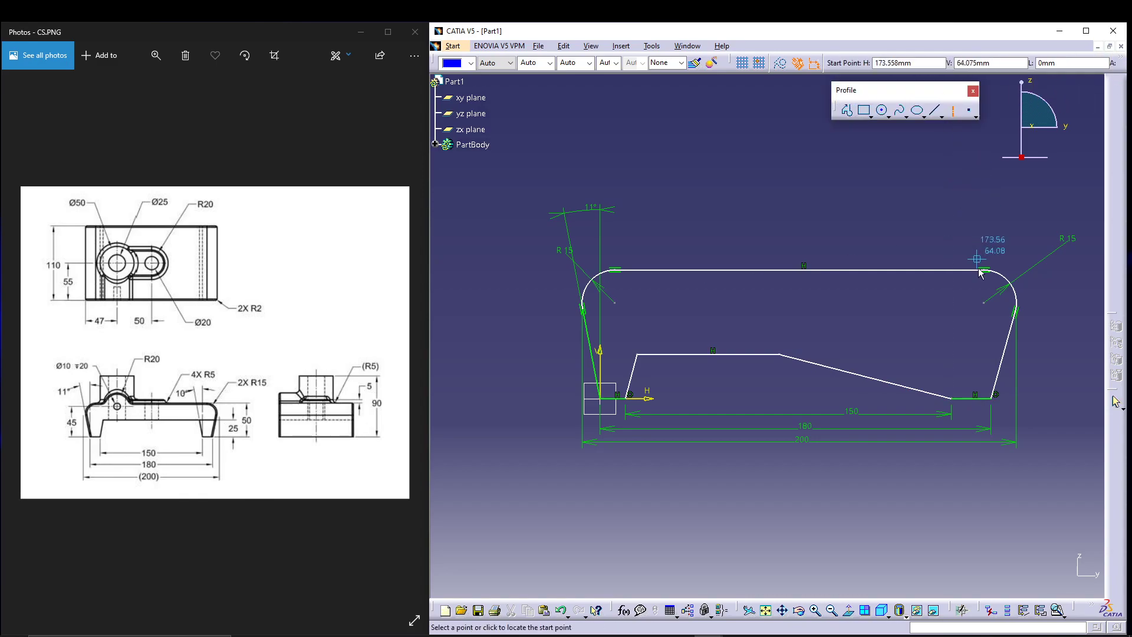
click(950, 399)
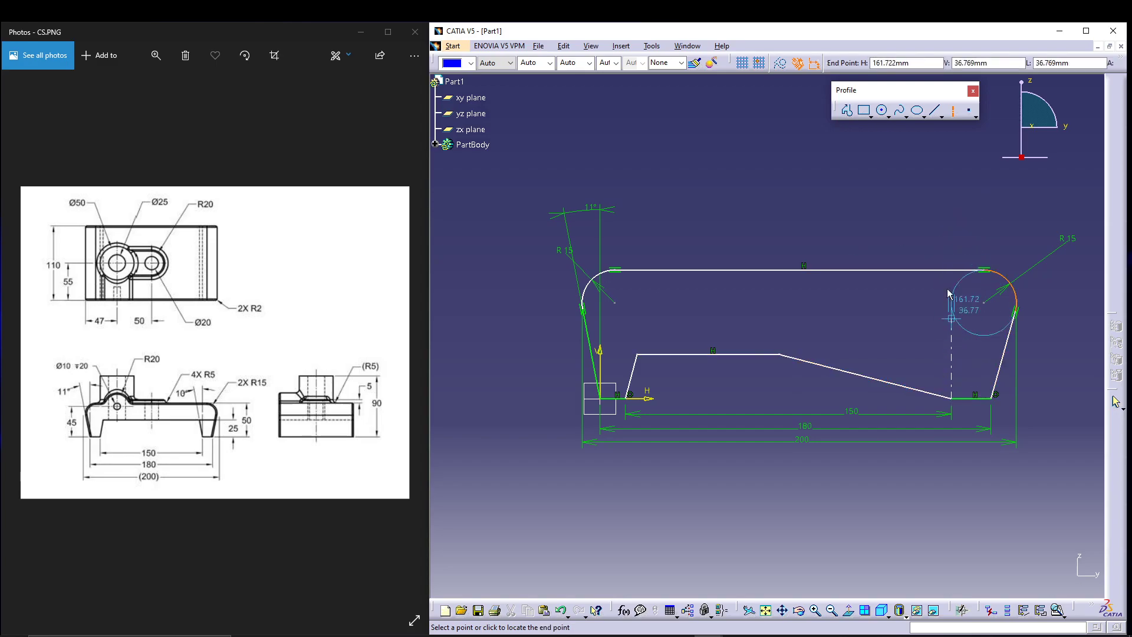
click(942, 172)
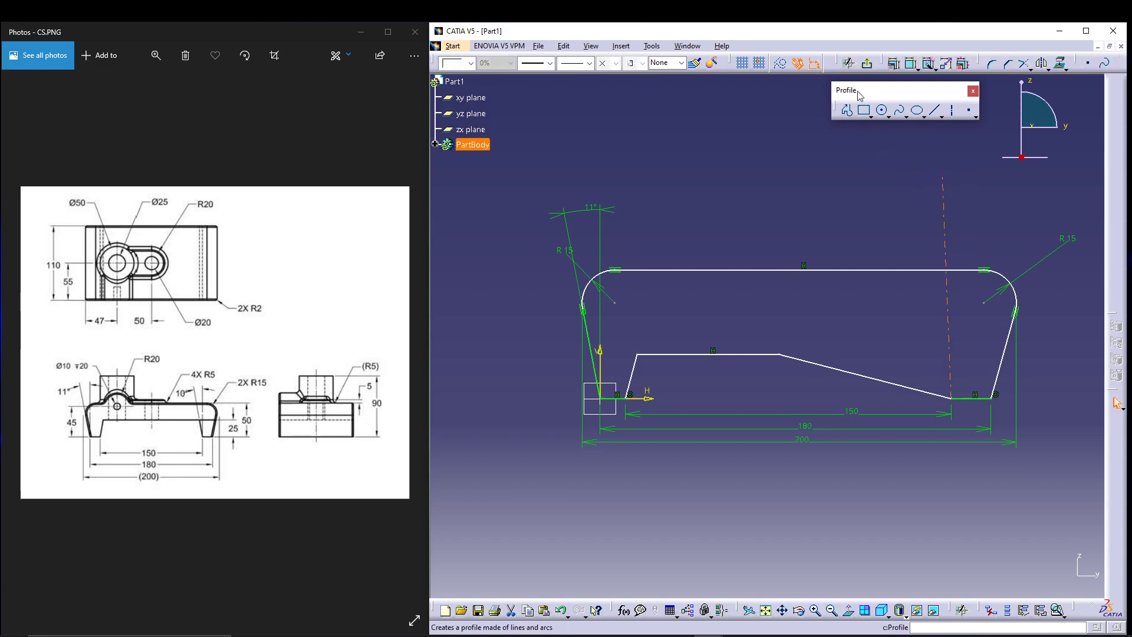
Step: Apply a vertical constraint to the axis at the right foot's inner corner
click(894, 63)
click(1039, 548)
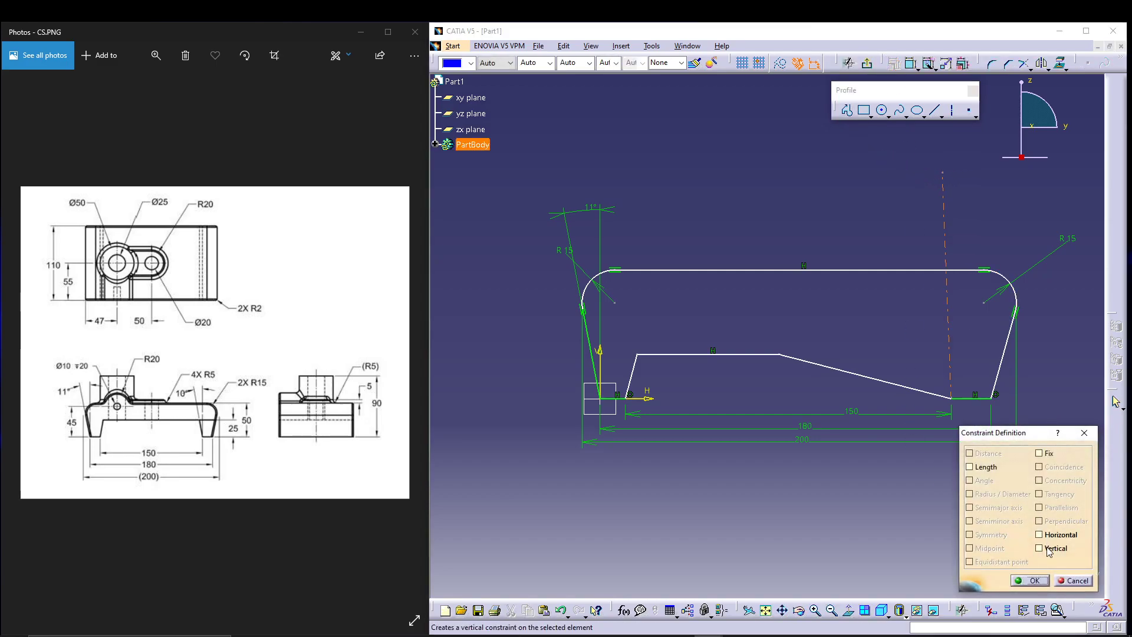
click(1032, 581)
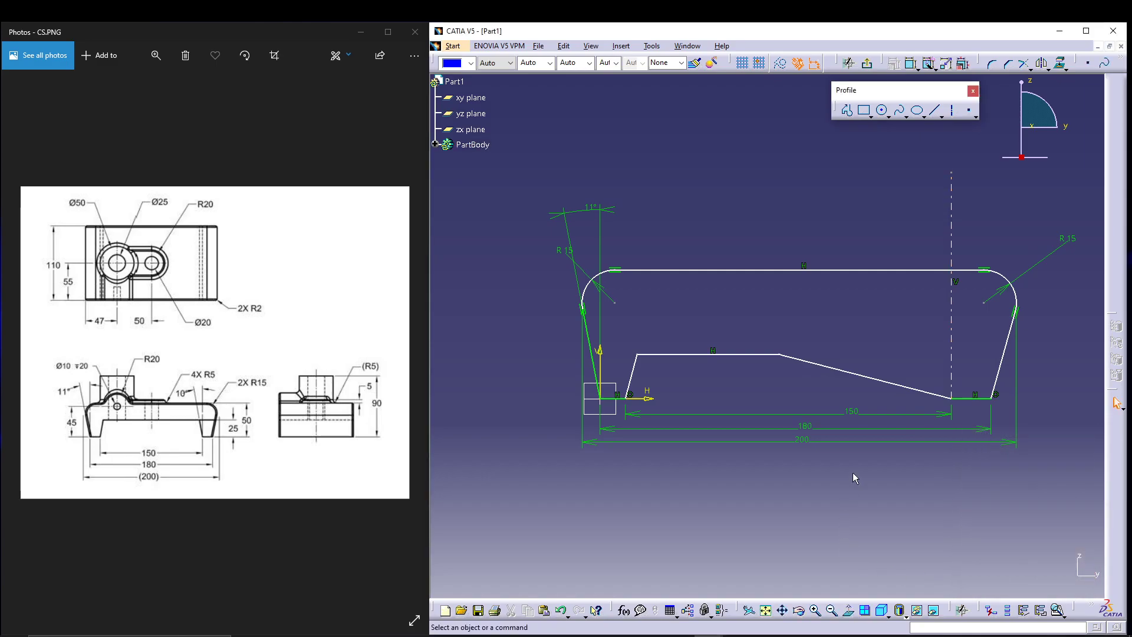
Step: Dimension the angle between the right inner slanted line of the recess and the vertical construction axis and set it to 10 degrees
click(898, 388)
click(960, 326)
key(ctrl+z)
click(911, 63)
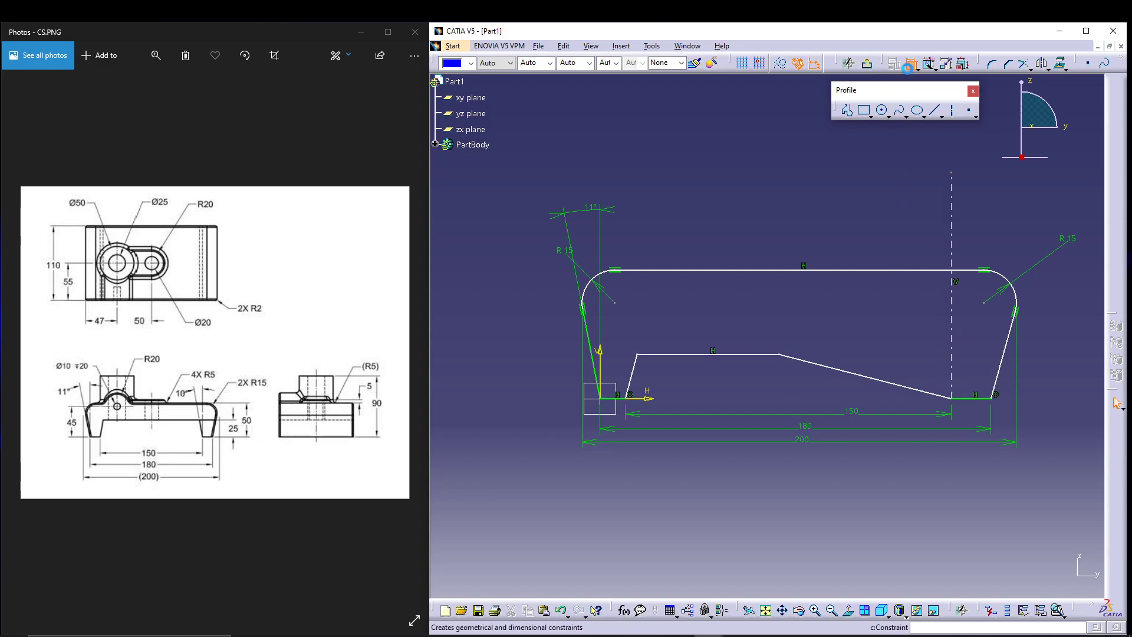
click(907, 388)
click(950, 326)
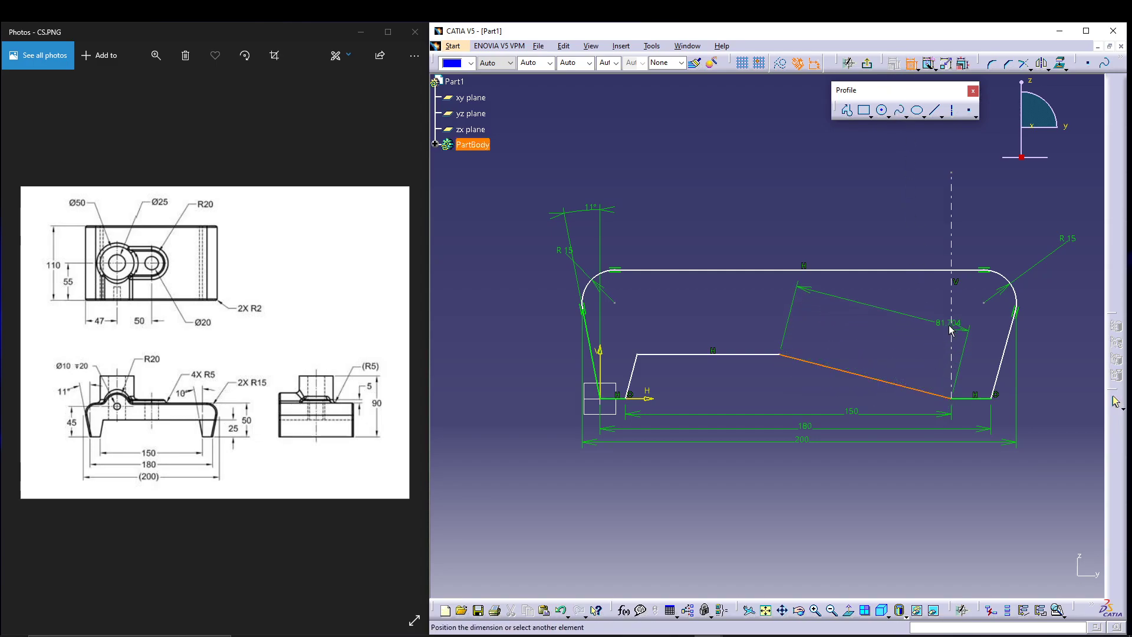
click(928, 236)
click(906, 234)
double_click(906, 235)
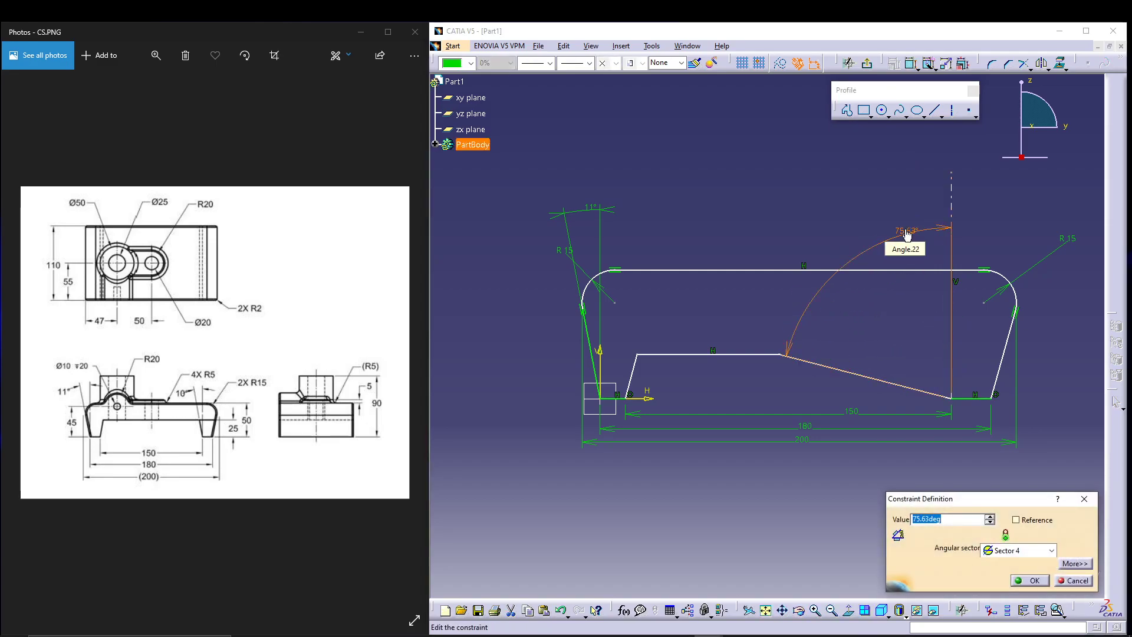
text(10)
key(Return)
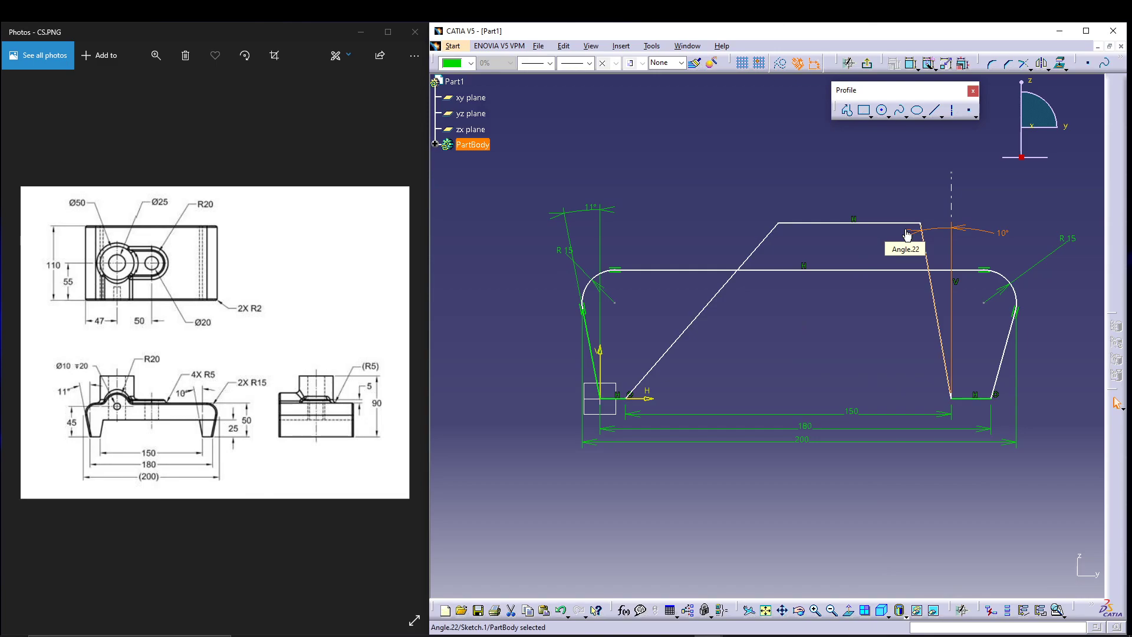
click(908, 519)
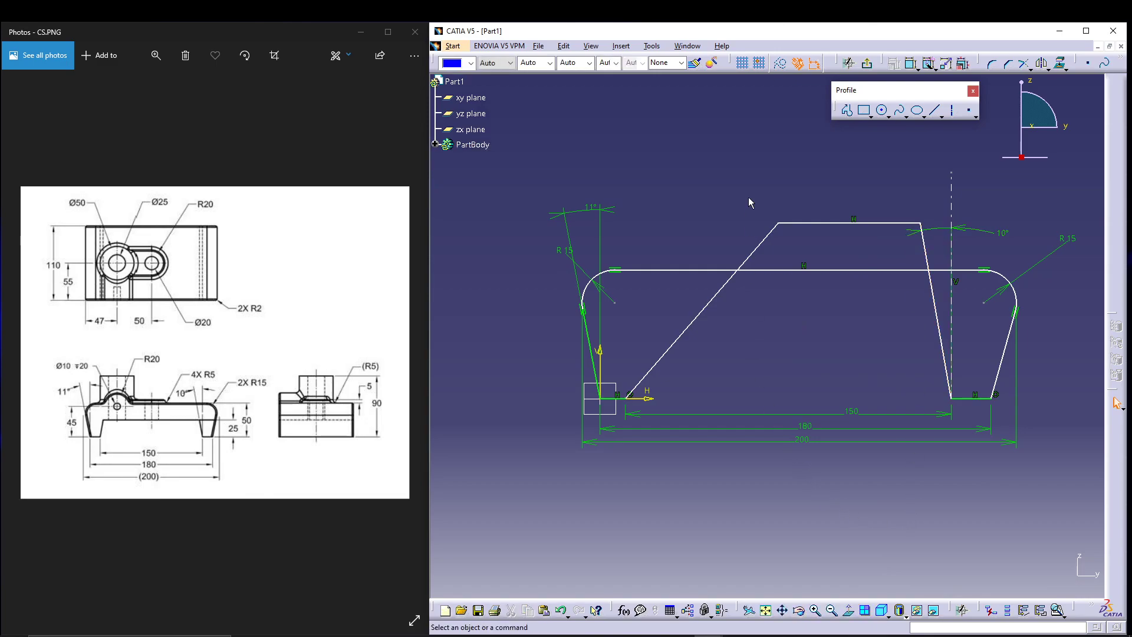
Step: Move the recess's top line down inside the profile and pull its left end towards the left foot
drag(847, 228, 868, 347)
click(825, 518)
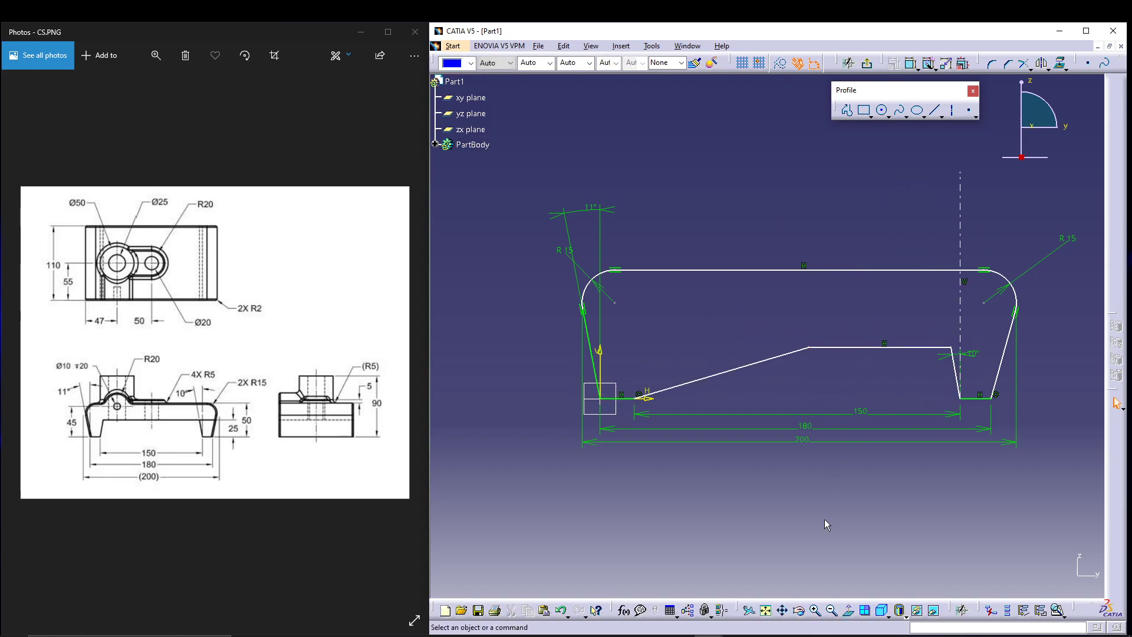
drag(809, 347, 671, 336)
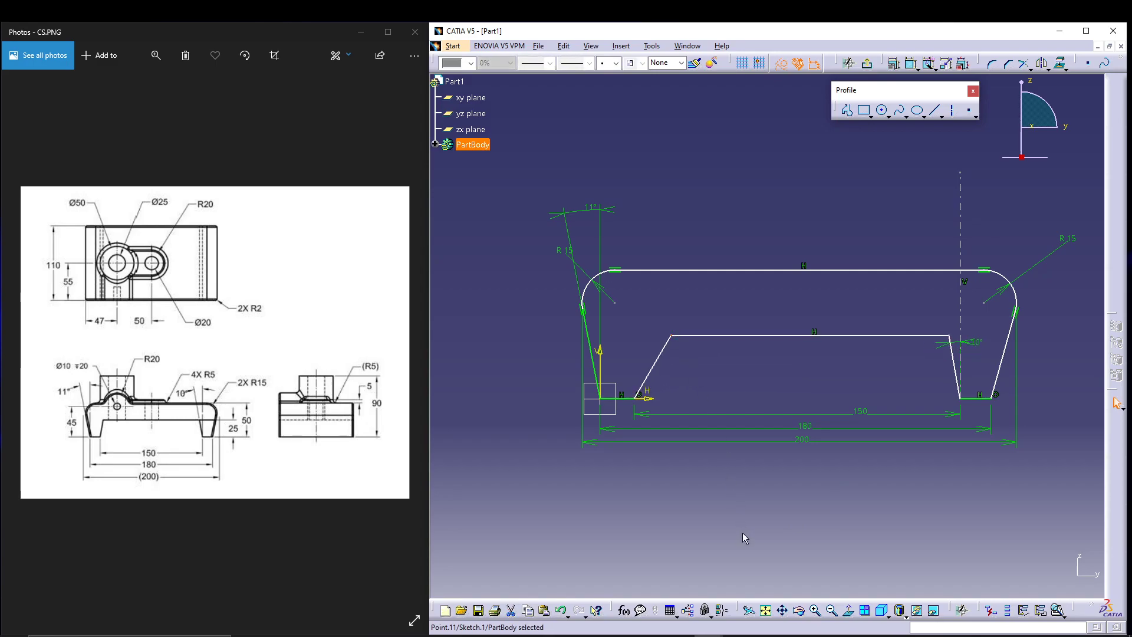
click(705, 496)
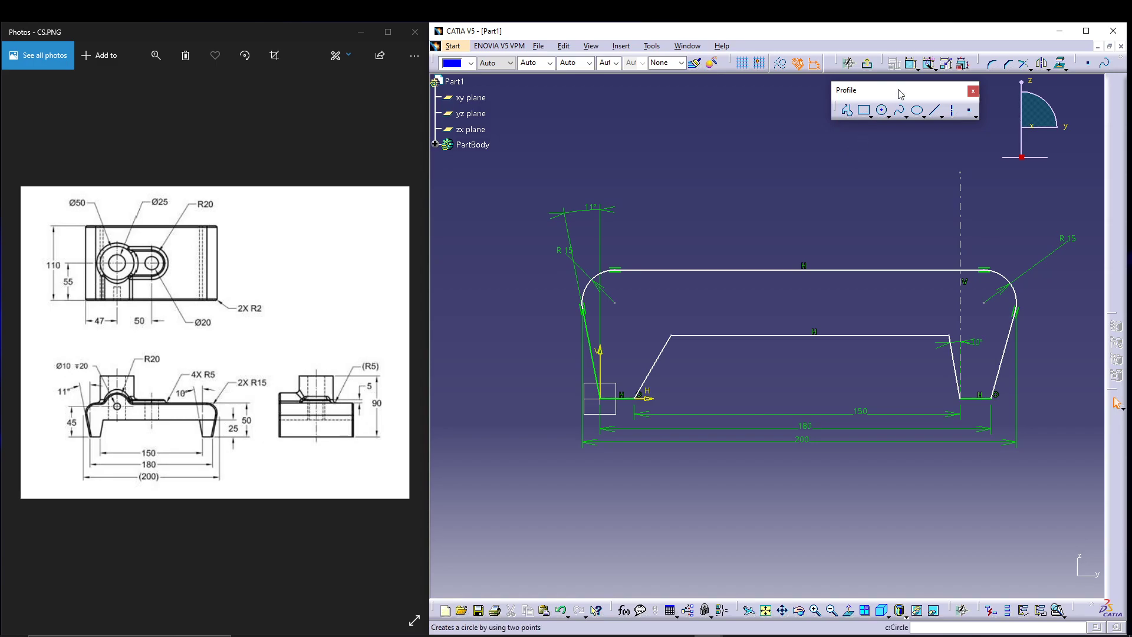
Step: Dimension the height from the foot's bottom line to the recess's top line and set it to 50 mm
click(911, 63)
click(685, 335)
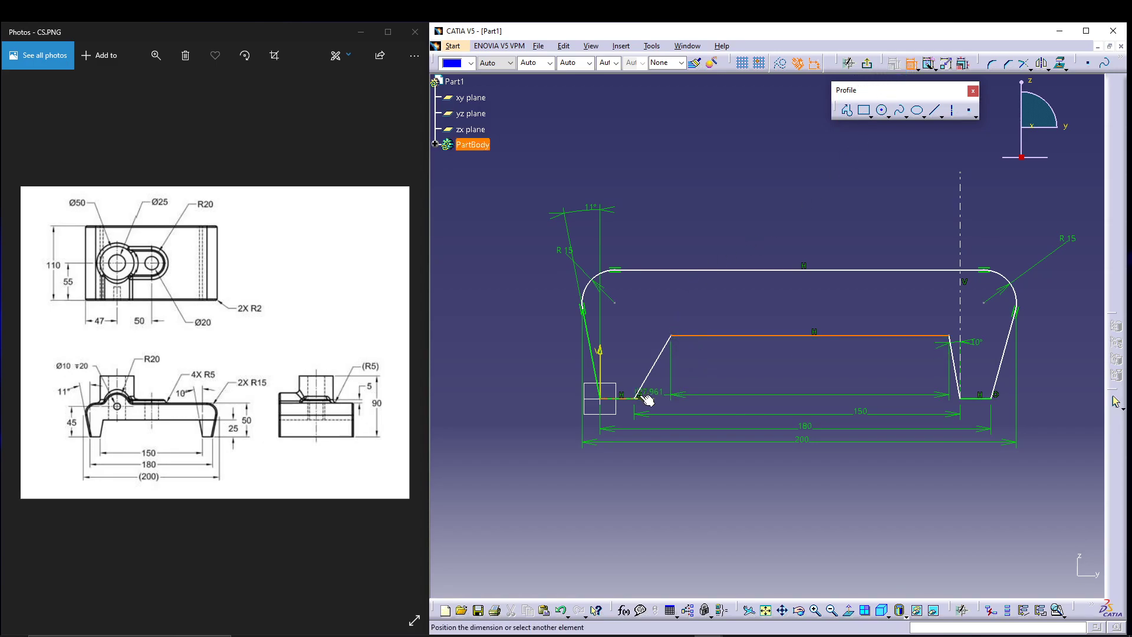
click(642, 398)
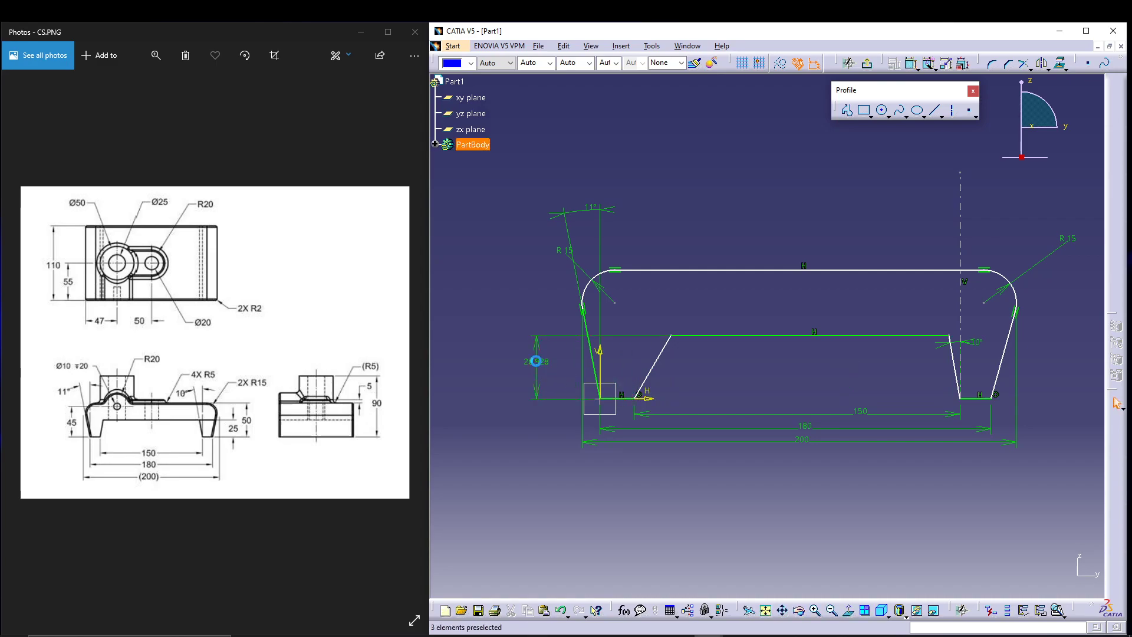
double_click(536, 363)
text(50)
key(Return)
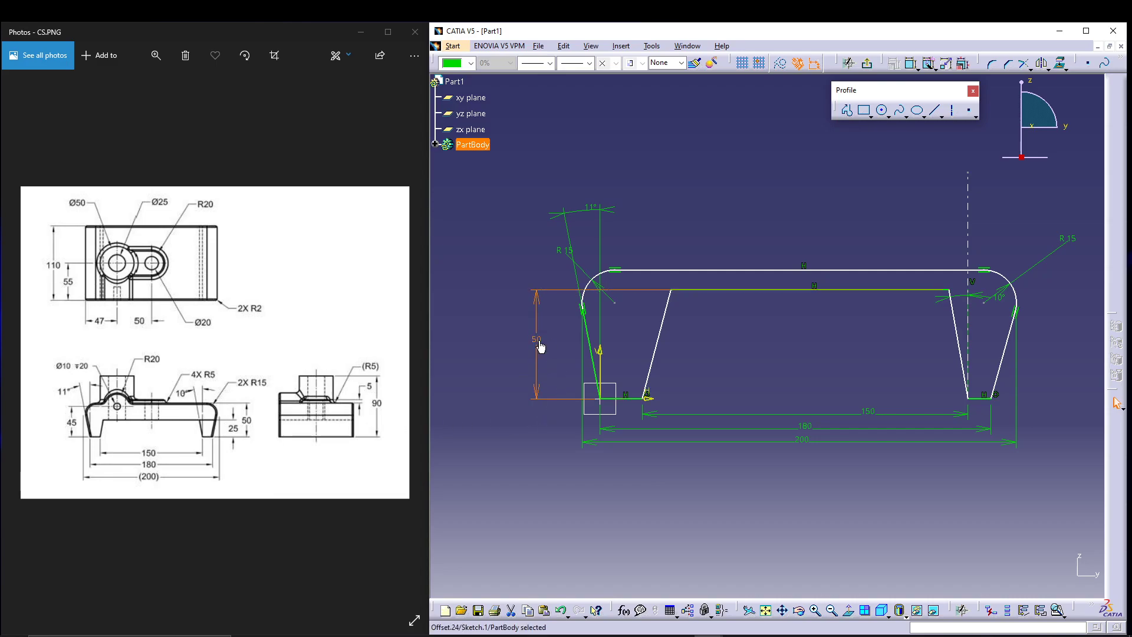
key(Escape)
Step: Dimension the overall profile height between the top line and the left foot's bottom line and set it to 50 mm
click(911, 64)
click(710, 270)
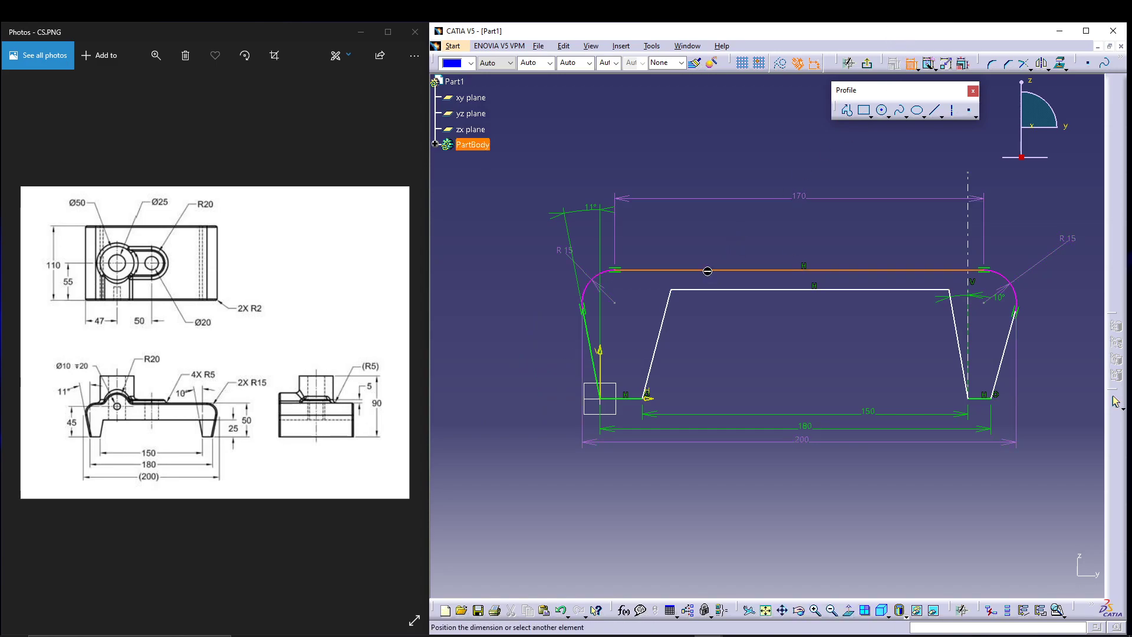
click(637, 398)
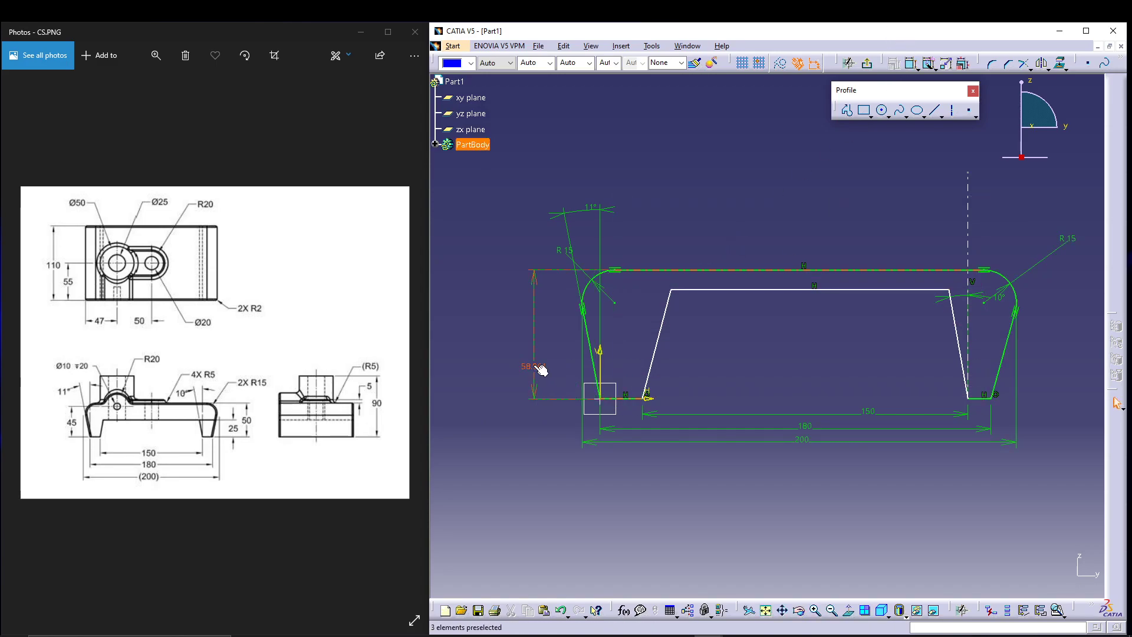
click(533, 365)
text(50)
key(Return)
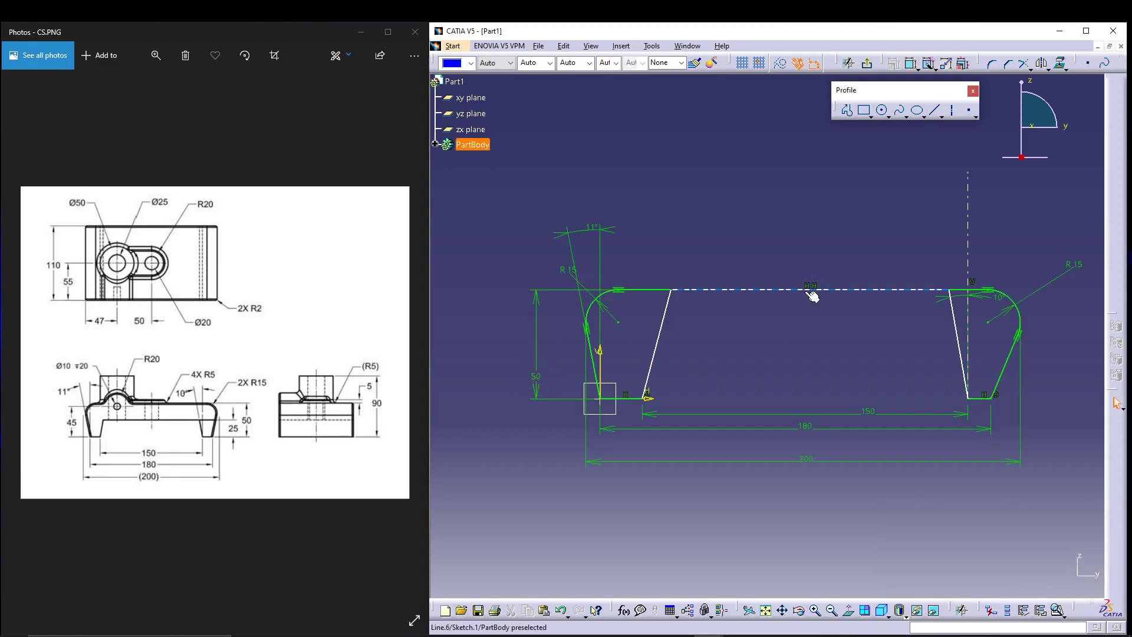
Step: Move the recess's top line below the profile's top line, dimension its height above the foot's bottom line and set it to 25 mm
drag(811, 291, 805, 323)
click(835, 506)
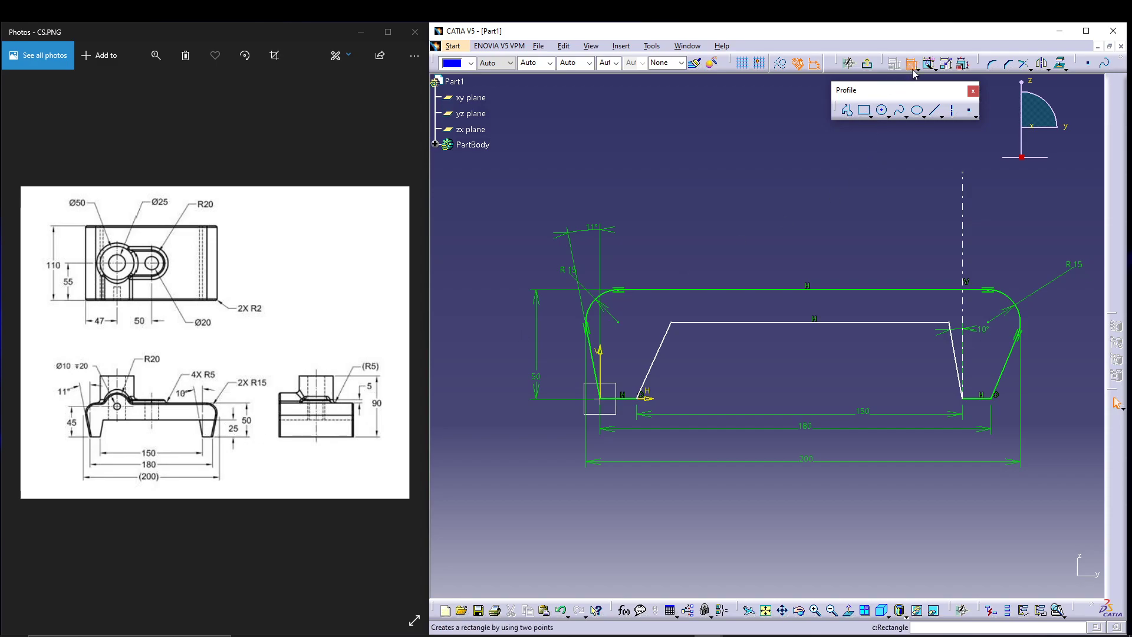
click(756, 323)
click(644, 398)
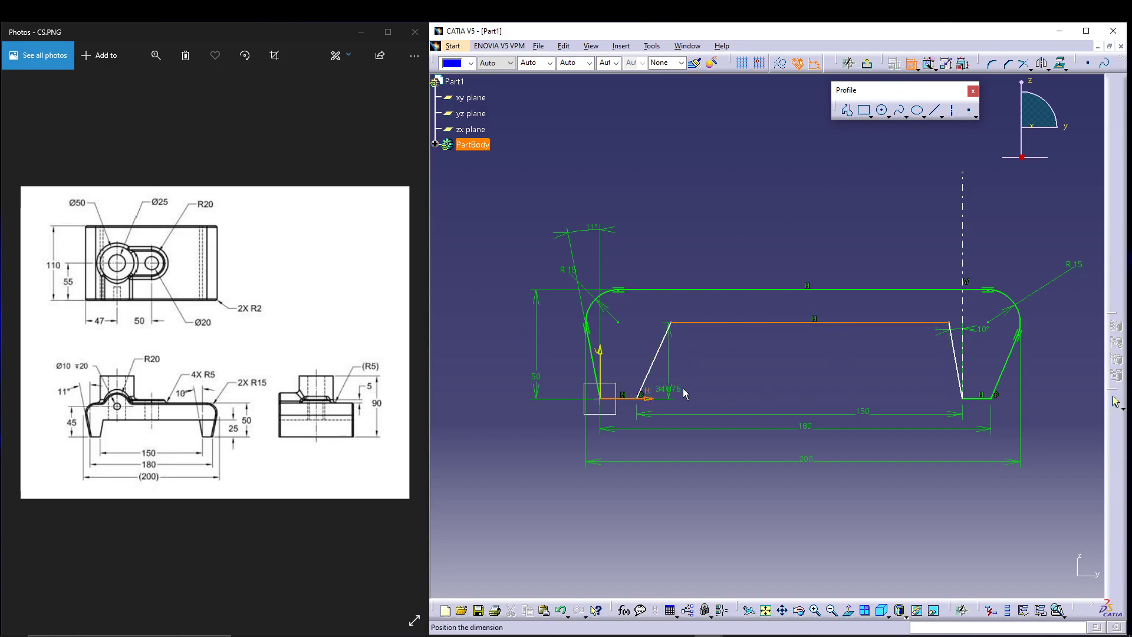
click(1065, 361)
double_click(1061, 354)
text(25)
key(Return)
click(759, 501)
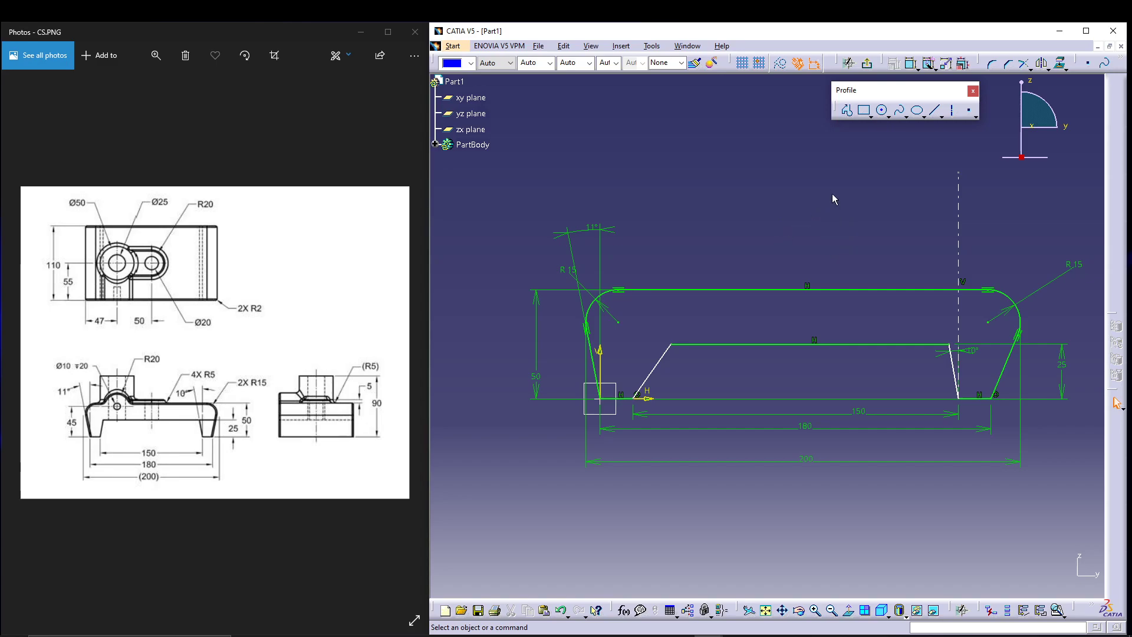
Step: Draw a vertical axis through the middle of the profile, extending above and below it
click(951, 112)
click(798, 145)
click(797, 529)
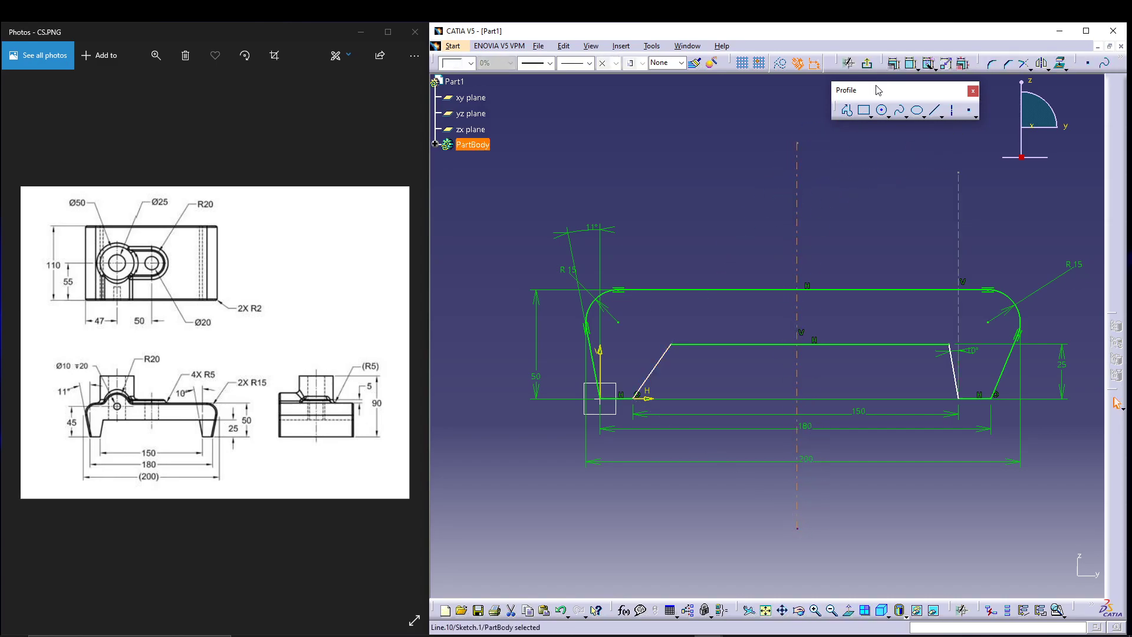
Step: Dimension the horizontal distance from the profile's left rounded corner to the vertical axis and set it to 100 mm
click(912, 63)
click(797, 206)
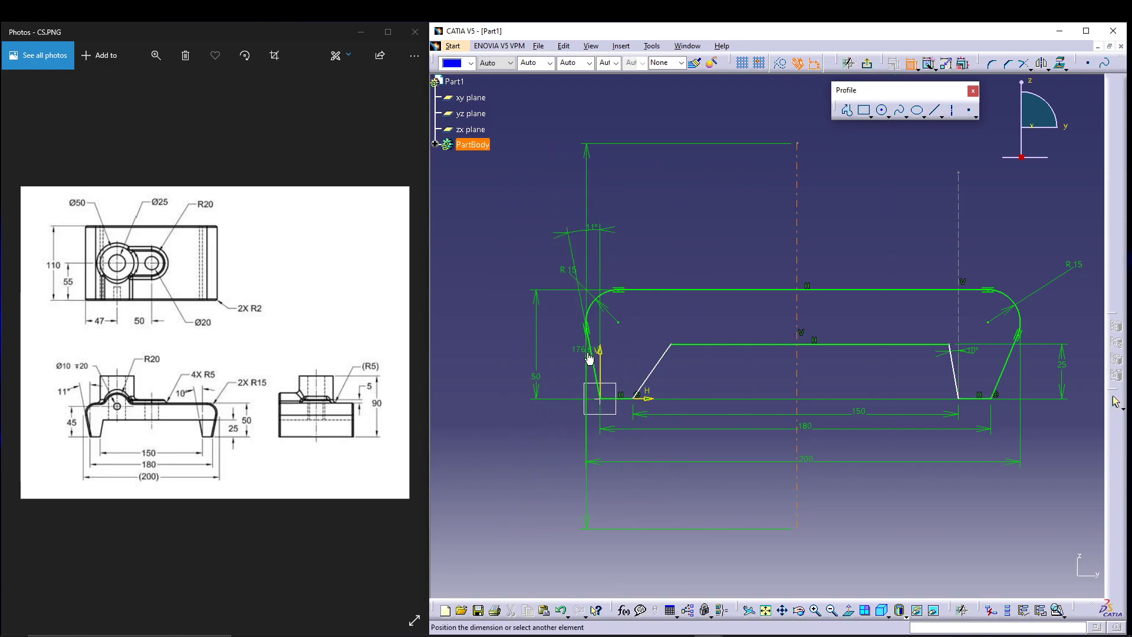
click(596, 304)
click(670, 169)
double_click(670, 169)
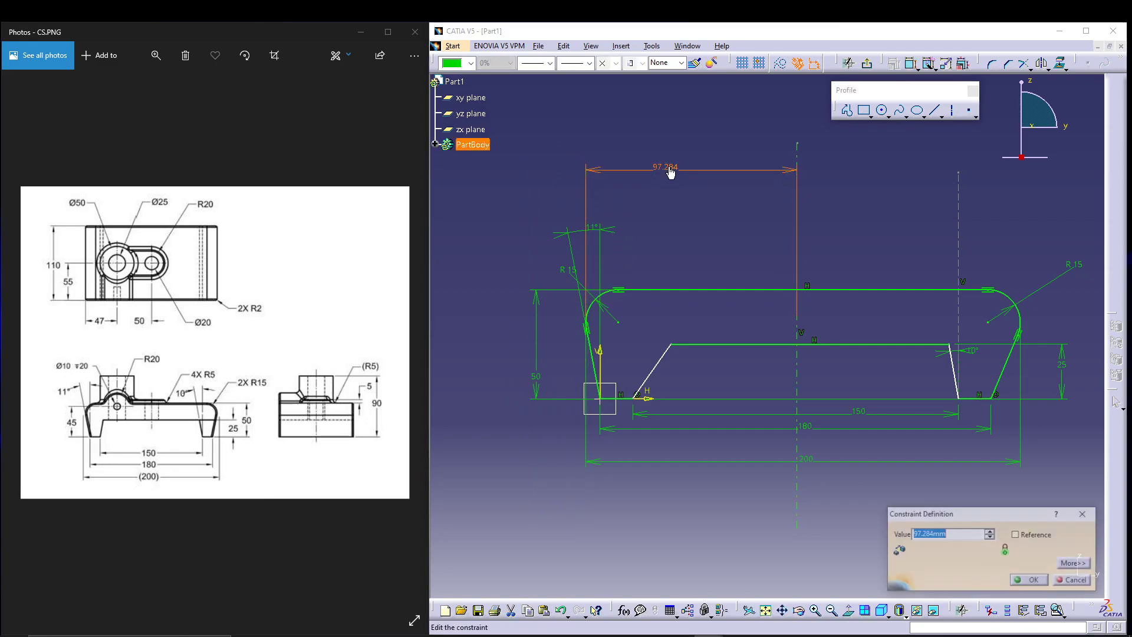
text(100)
key(Return)
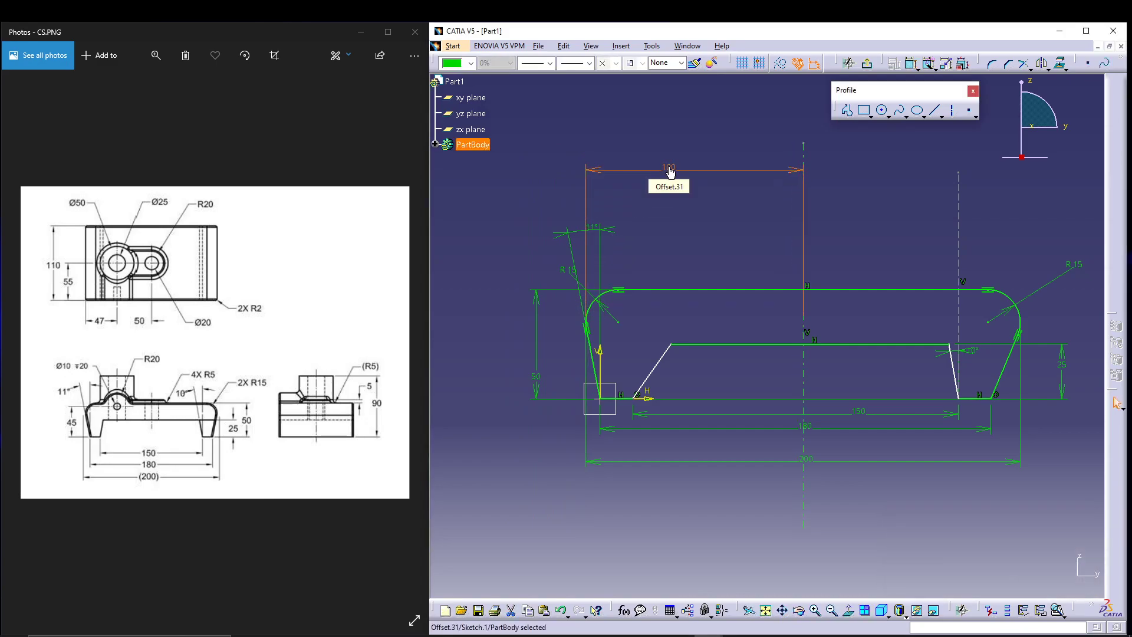
click(882, 195)
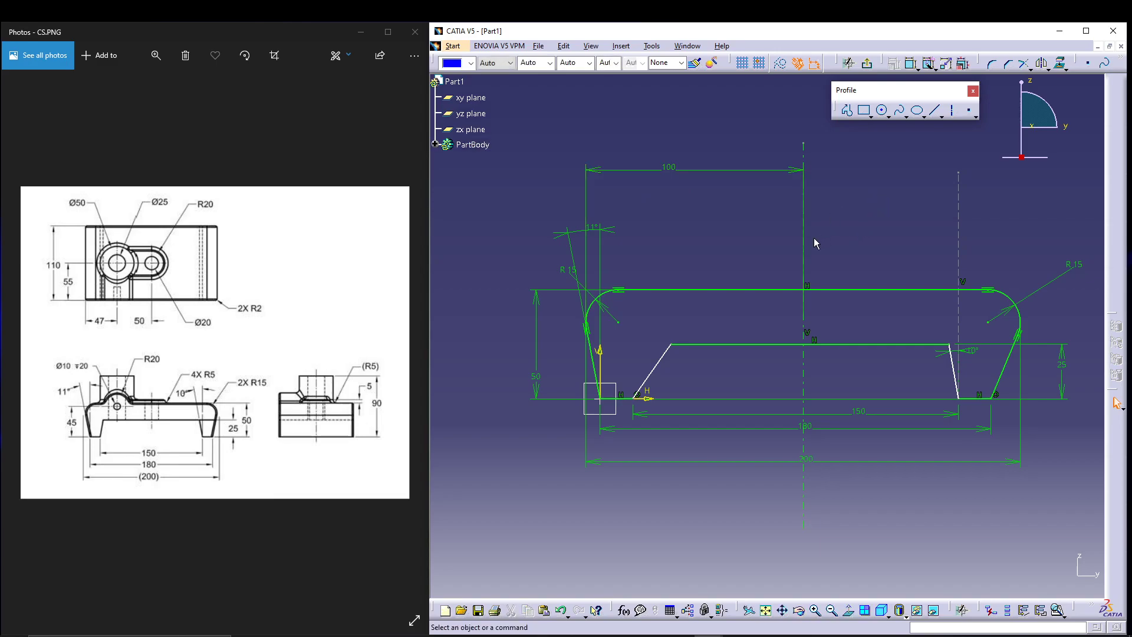
Step: Constrain the recess's two slanted side lines to be symmetric about the vertical axis
click(655, 370)
ctrl+click(956, 364)
click(910, 64)
right_click(871, 204)
click(886, 296)
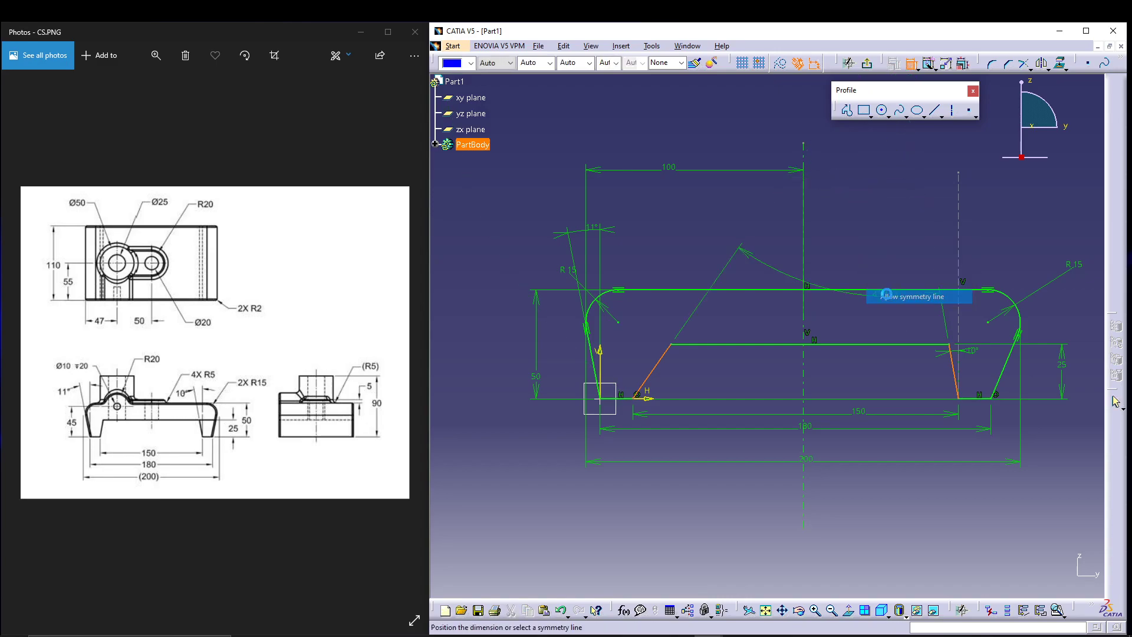
click(805, 205)
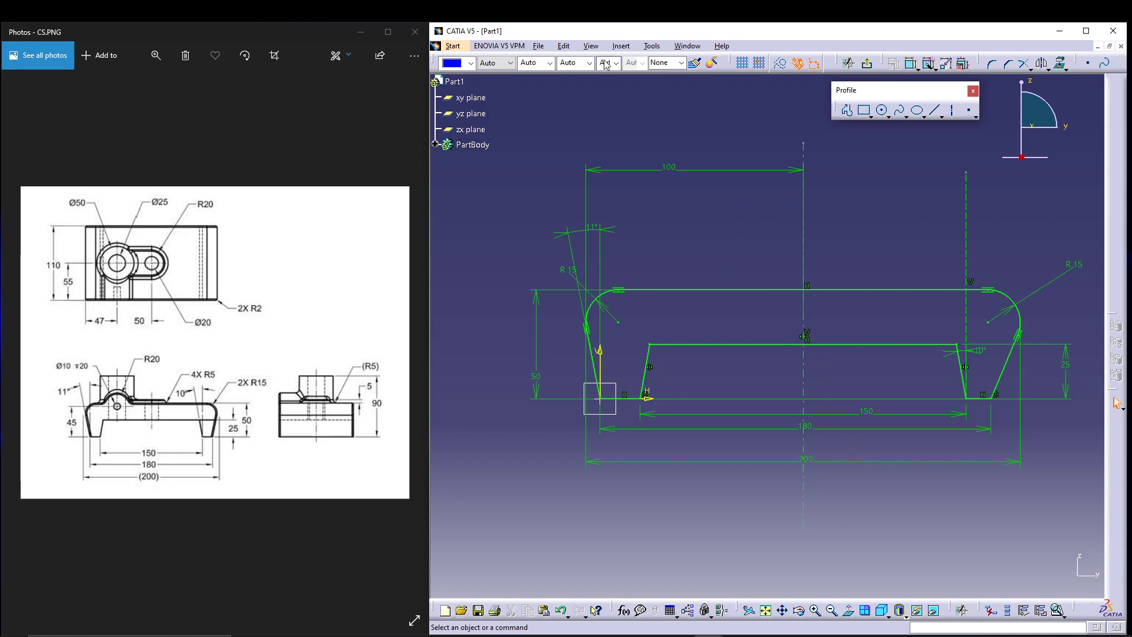
Step: Run a sketch analysis to check whether the profile is closed
click(652, 46)
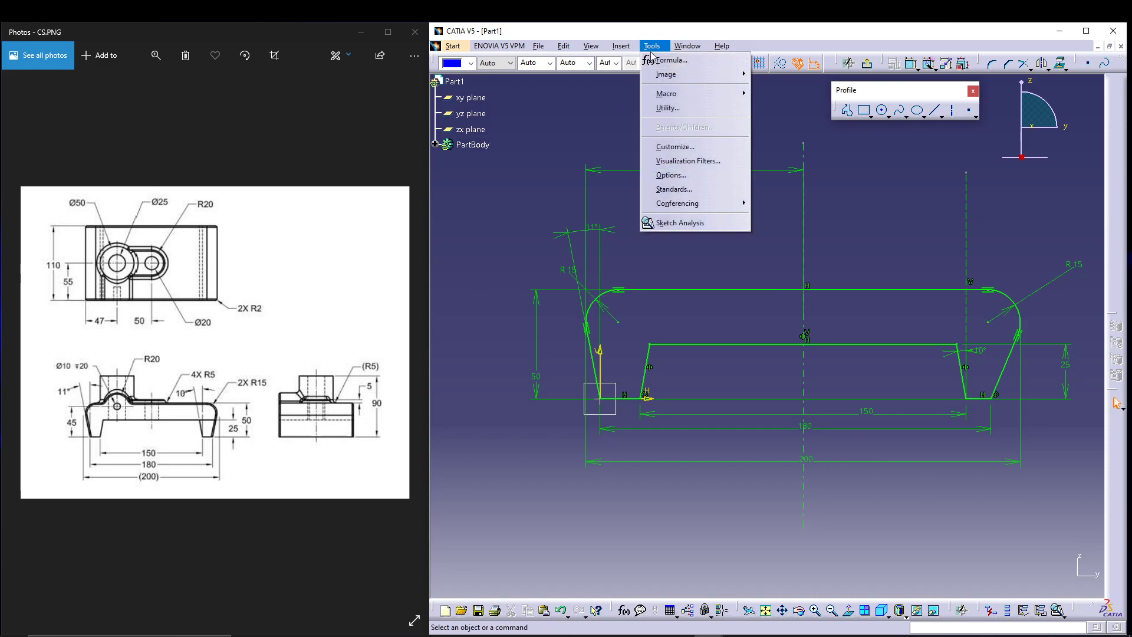
click(674, 228)
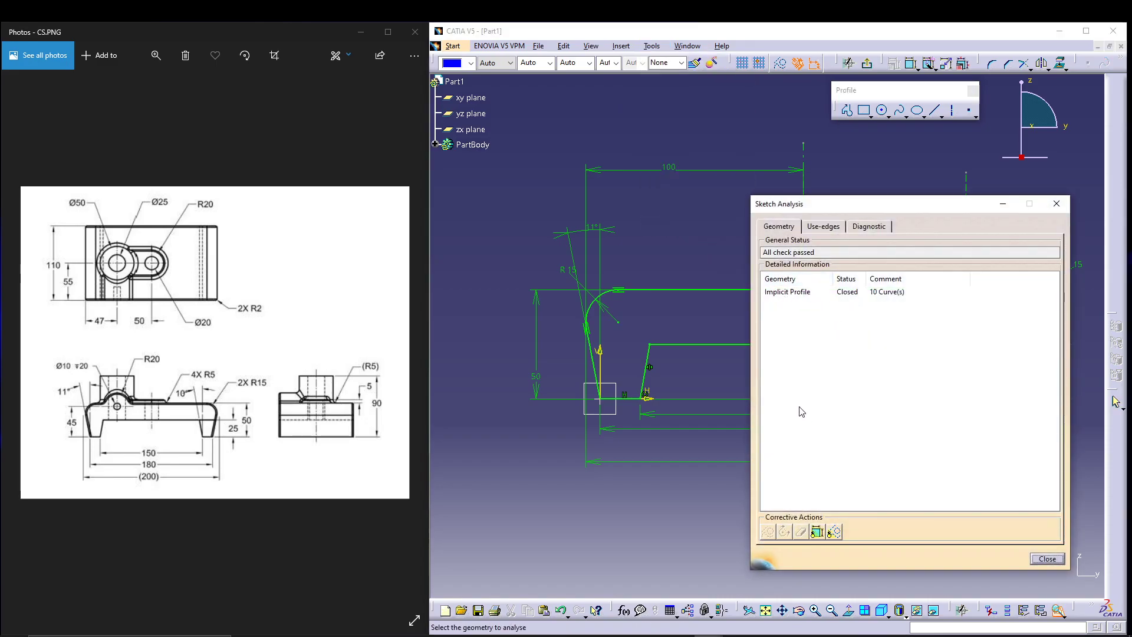
click(1047, 558)
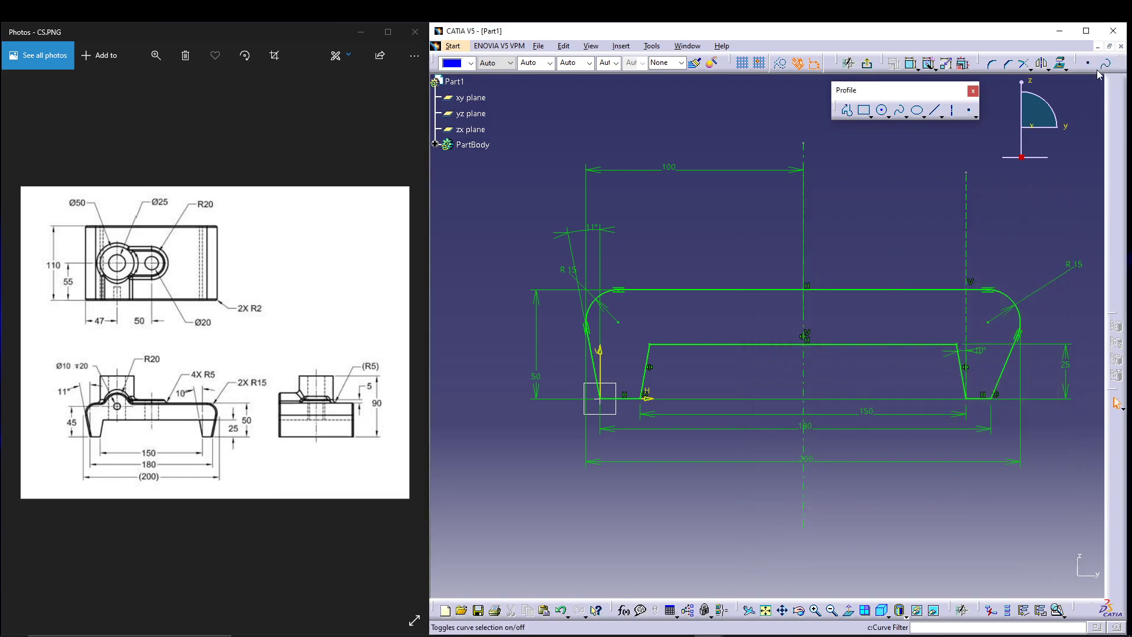
Step: Exit the sketch and pad the profile 110 mm in the reversed direction
click(870, 64)
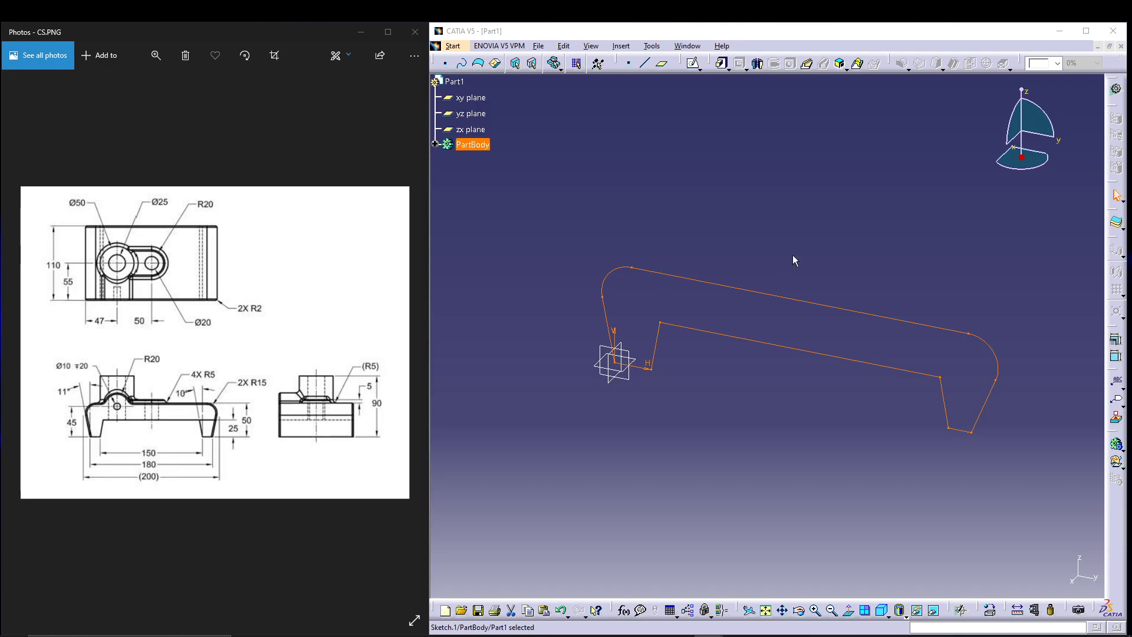
click(722, 63)
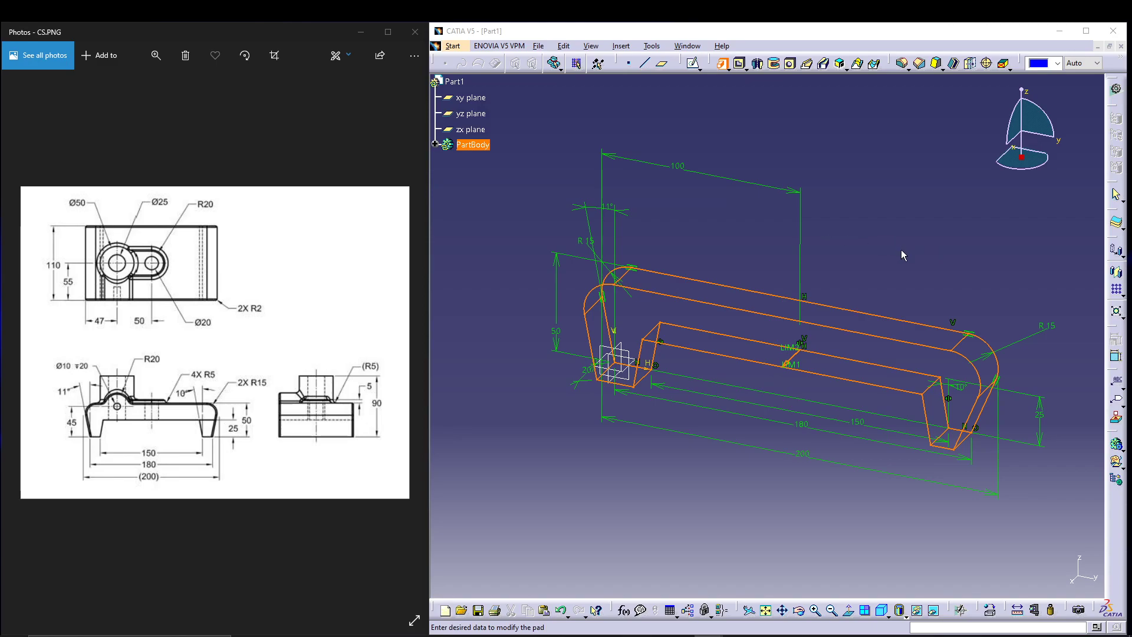
drag(428, 331, 297, 331)
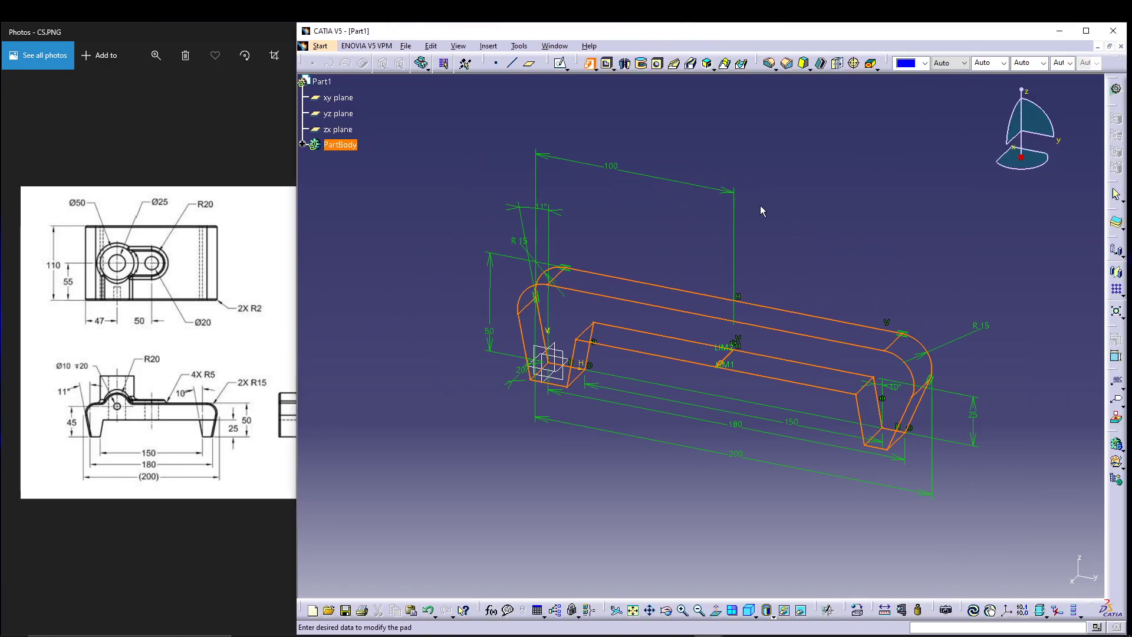
drag(1061, 307, 1015, 212)
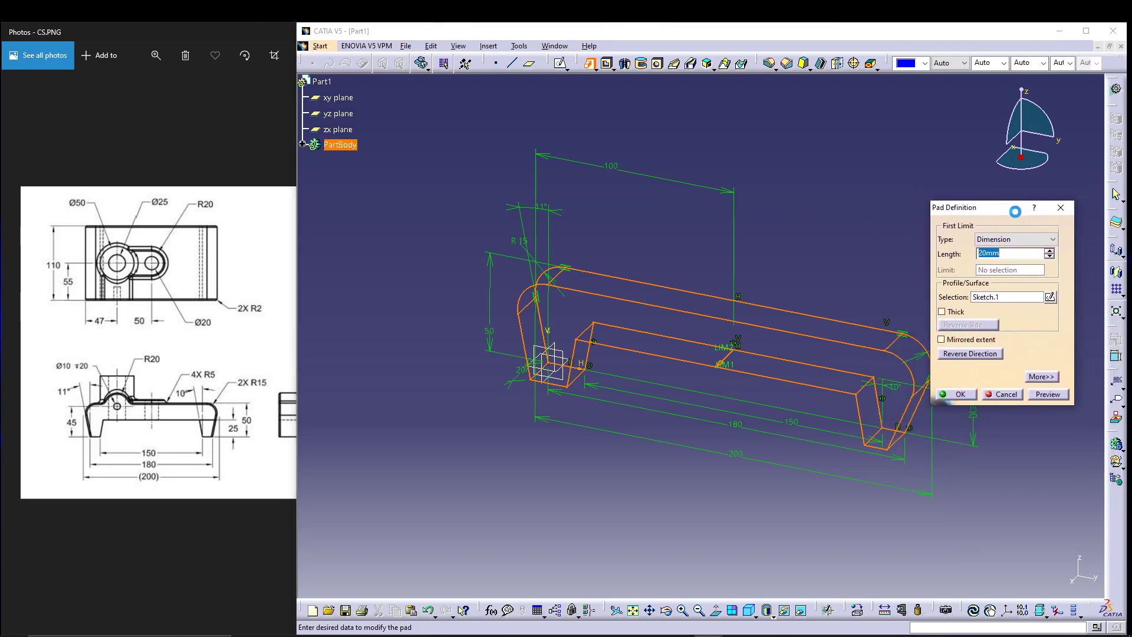
text(110)
click(1050, 395)
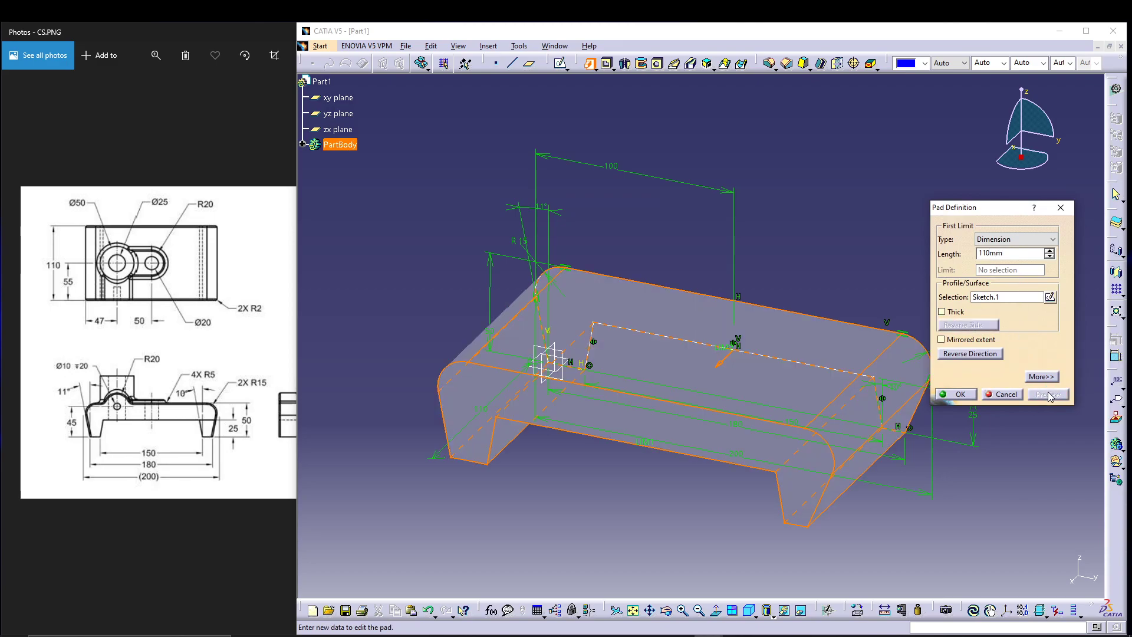
click(968, 353)
click(1048, 395)
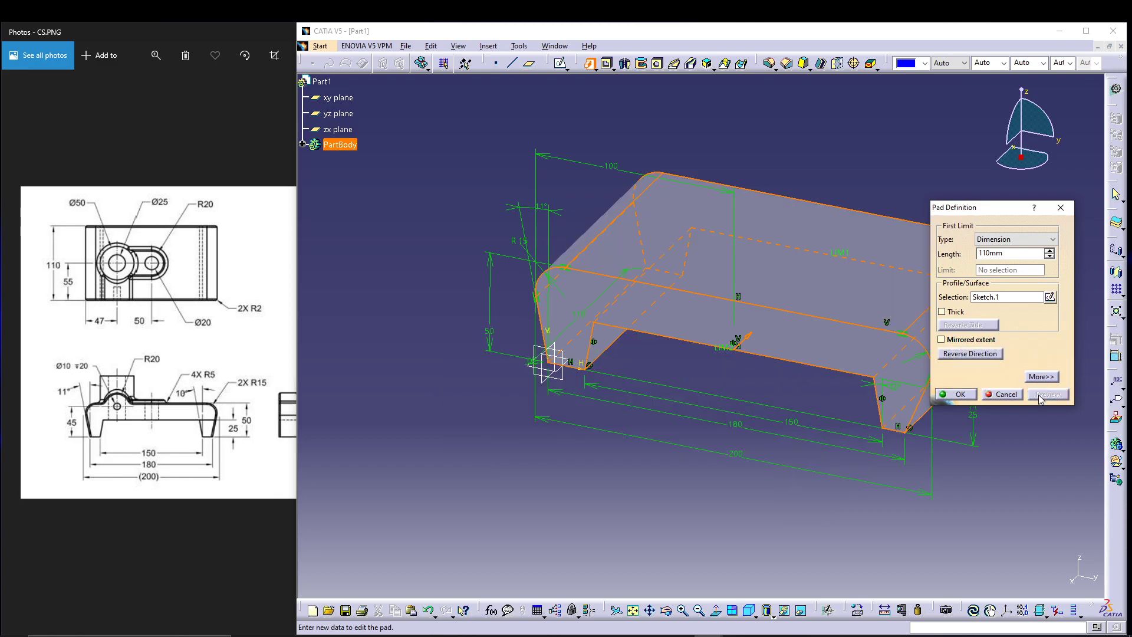
click(967, 394)
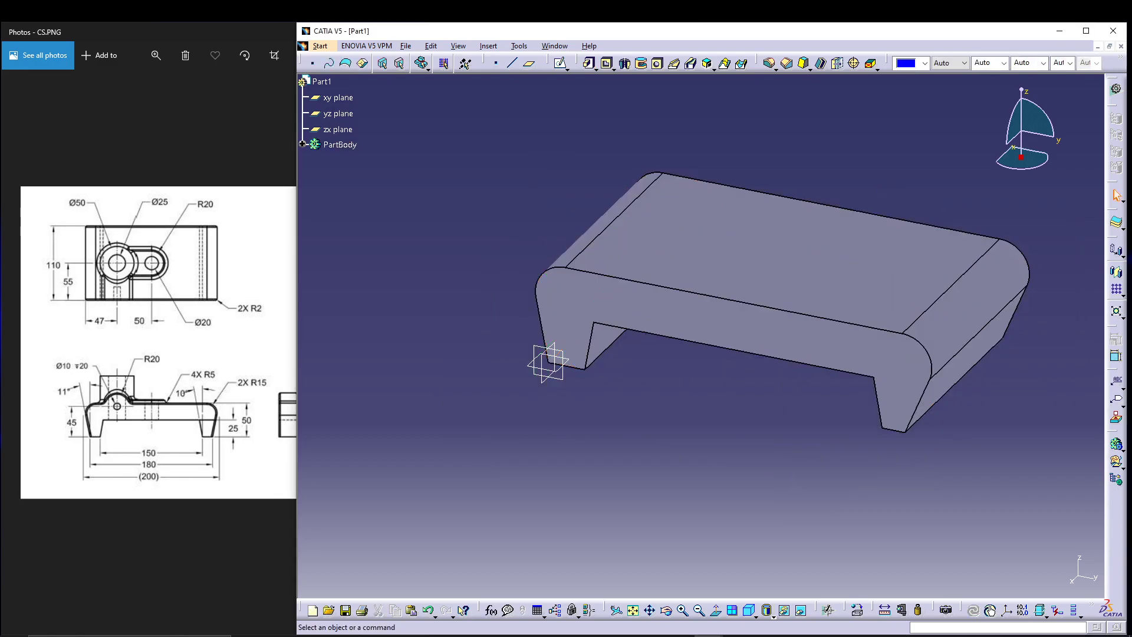
Step: Start a new sketch on the front face of the padded base
drag(300, 363, 406, 380)
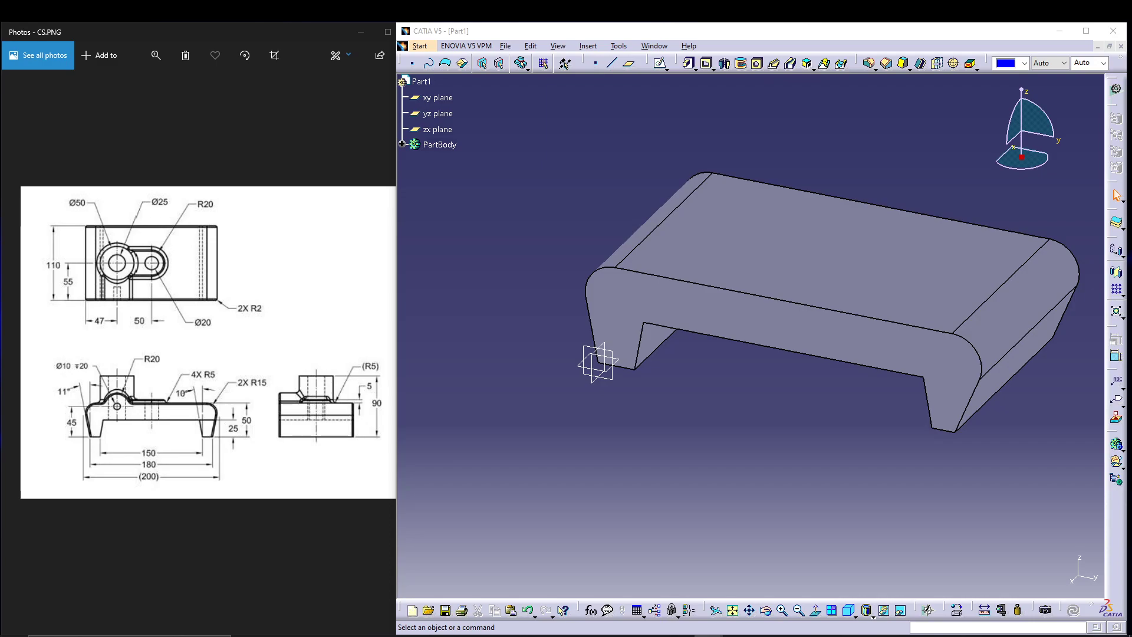
click(697, 313)
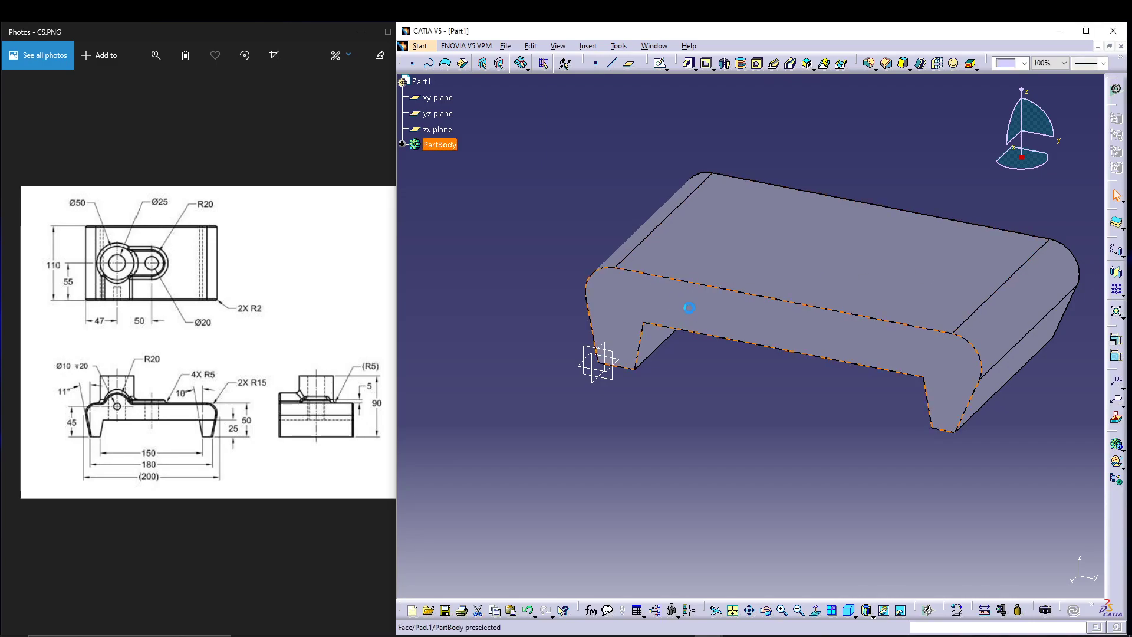
click(660, 65)
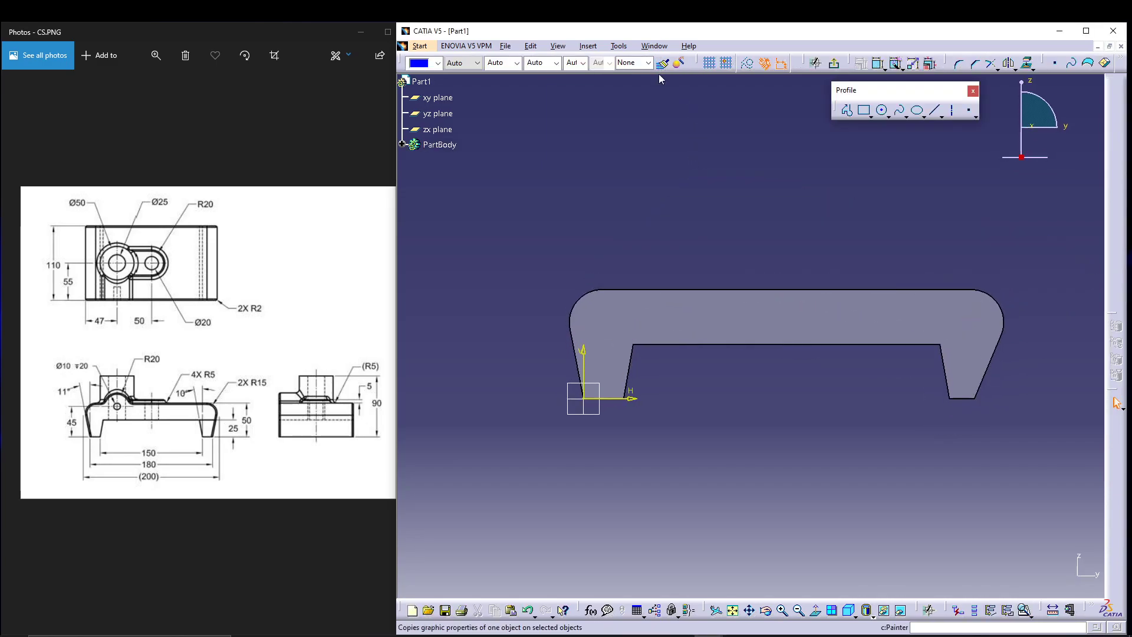
middle_drag(691, 237, 652, 270)
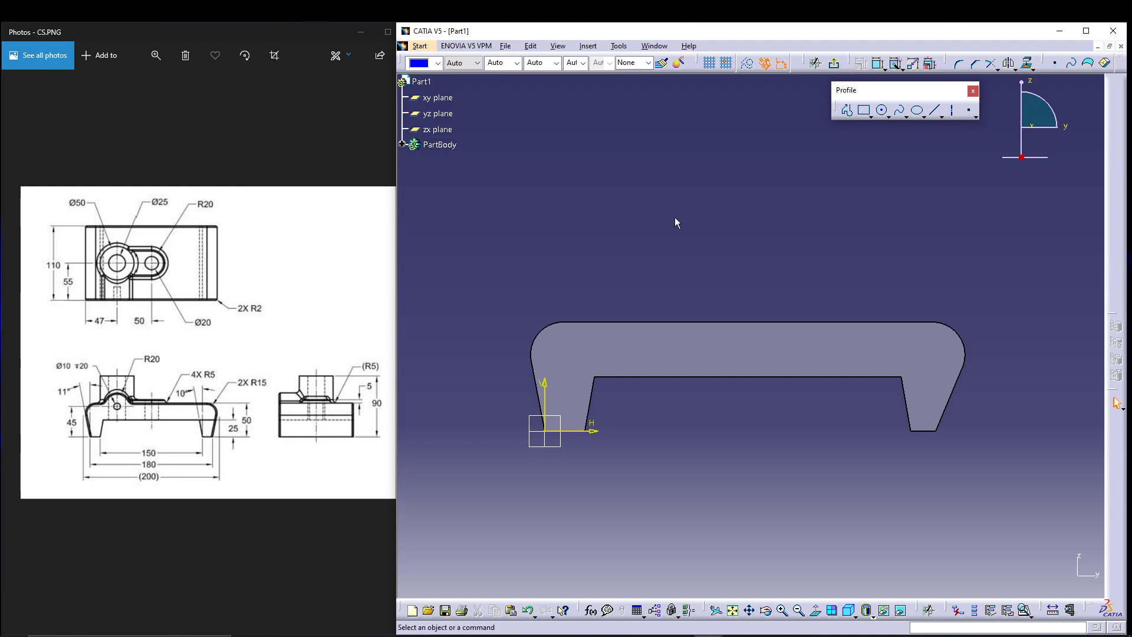
Step: Project the front face's straight top edge into the sketch and convert it to a construction line
click(671, 322)
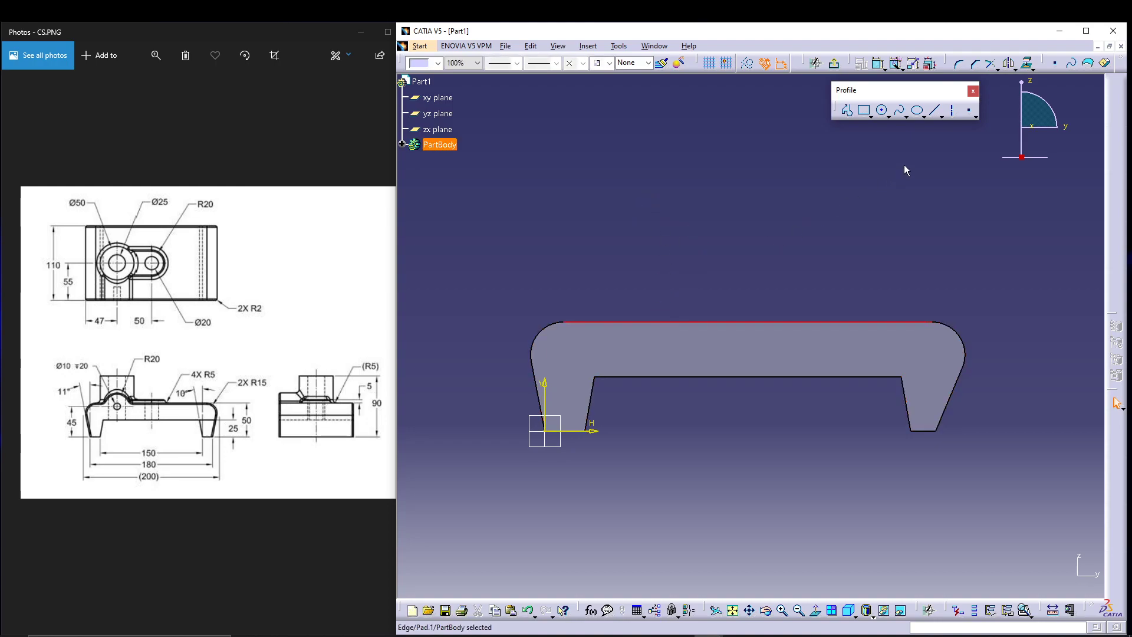
click(1026, 62)
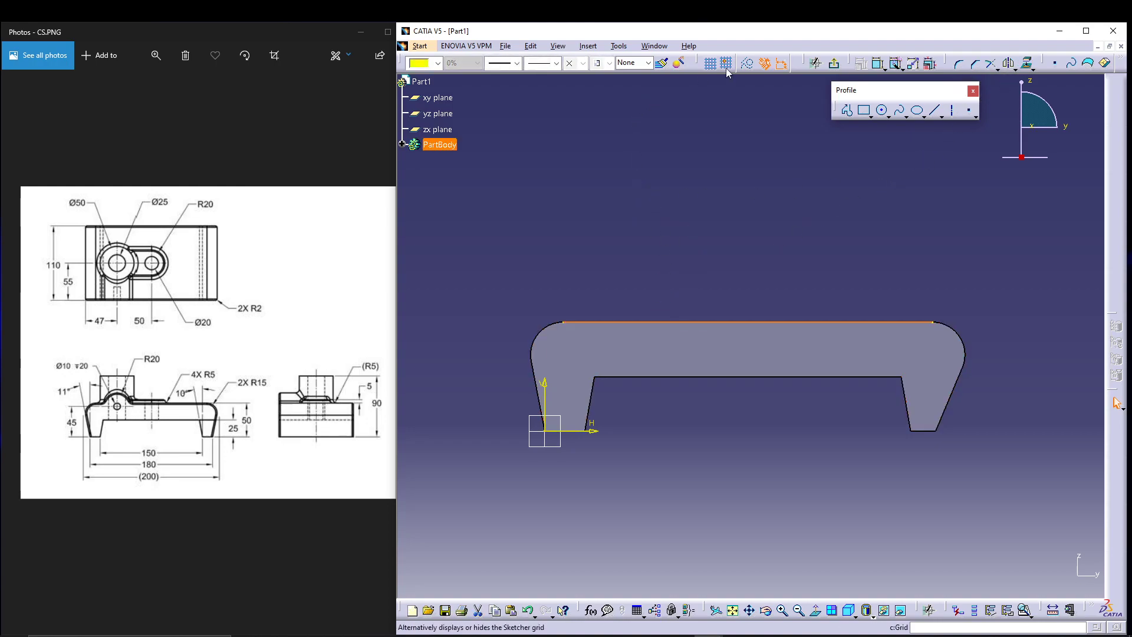
click(751, 63)
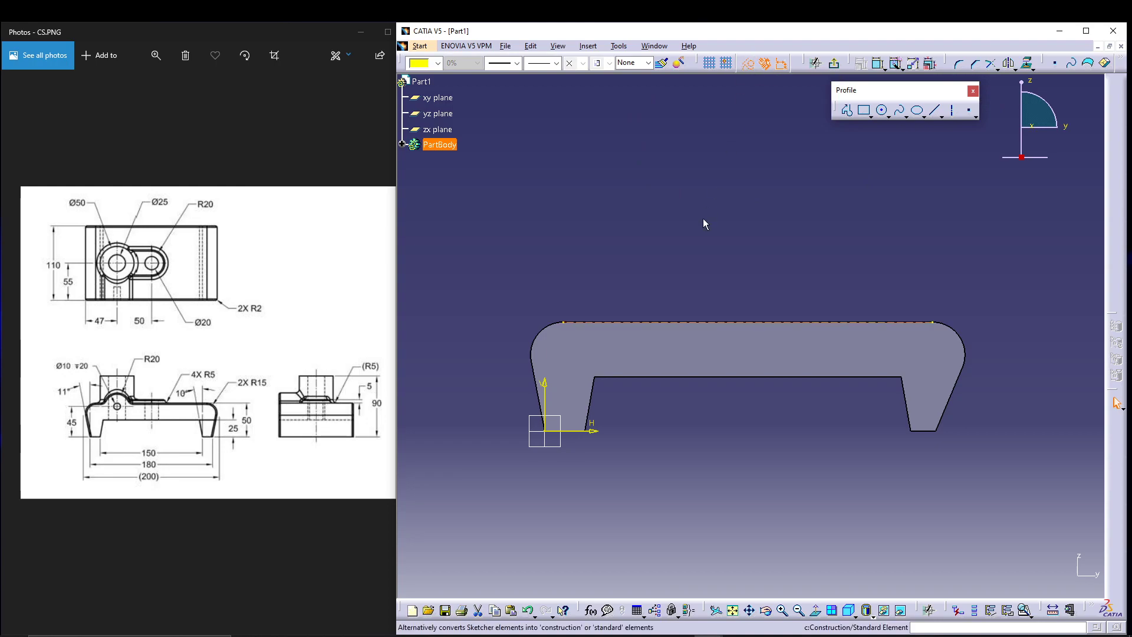
Step: Draw a circle as standard geometry, centred on the projected top edge about 51 mm horizontally from the sketch origin
click(882, 111)
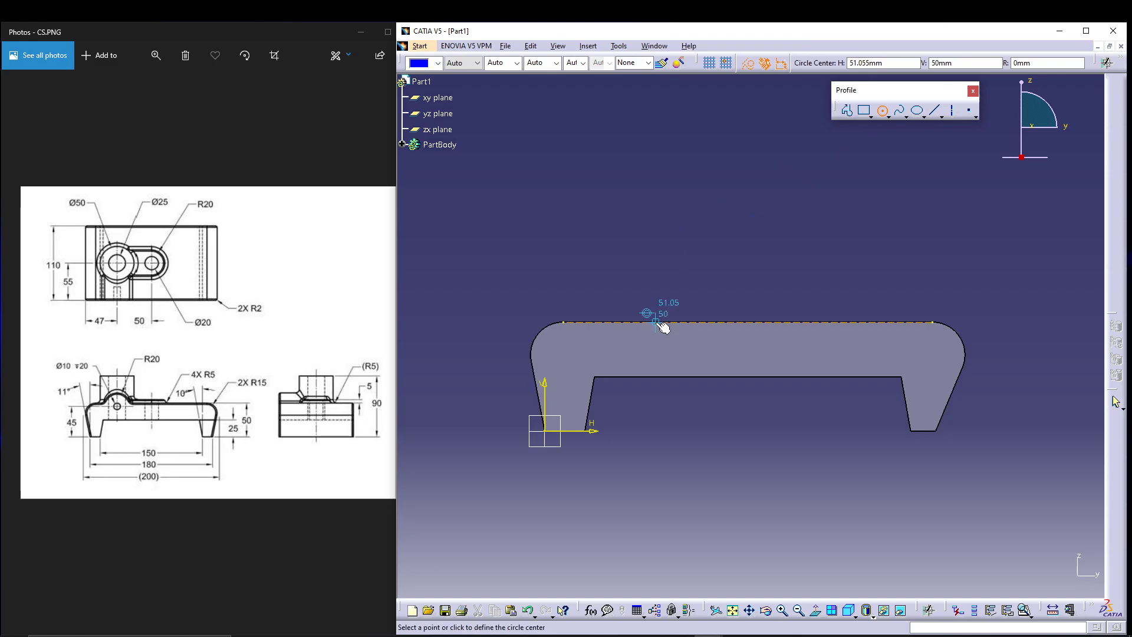
click(656, 322)
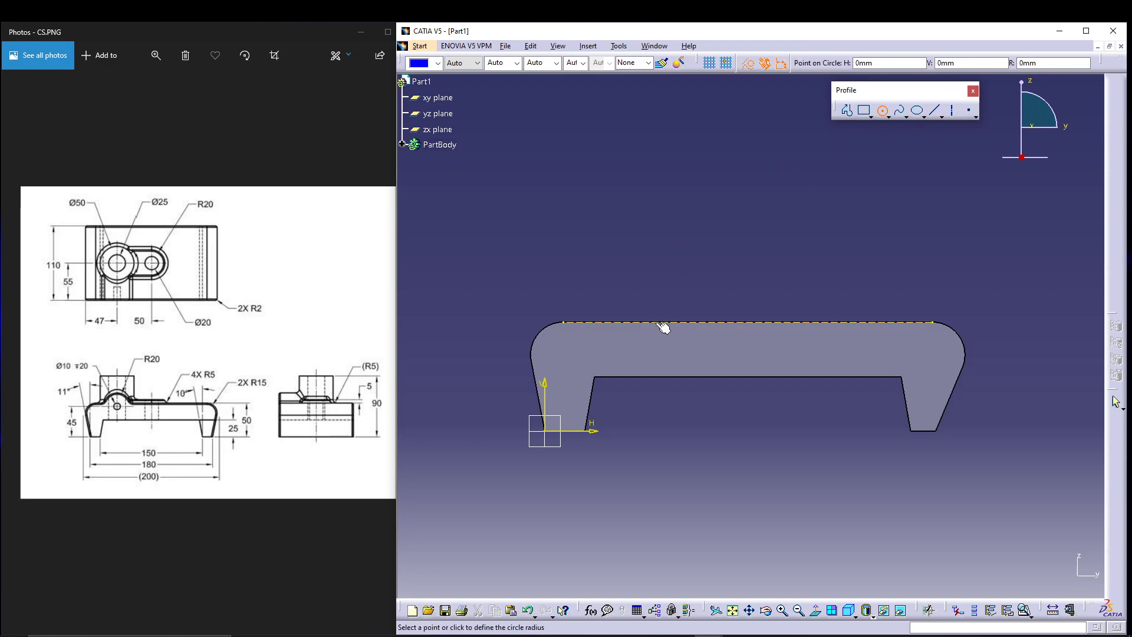
click(678, 286)
click(750, 65)
click(708, 224)
Step: Dimension the circle's diameter and set it to 10 mm
click(878, 63)
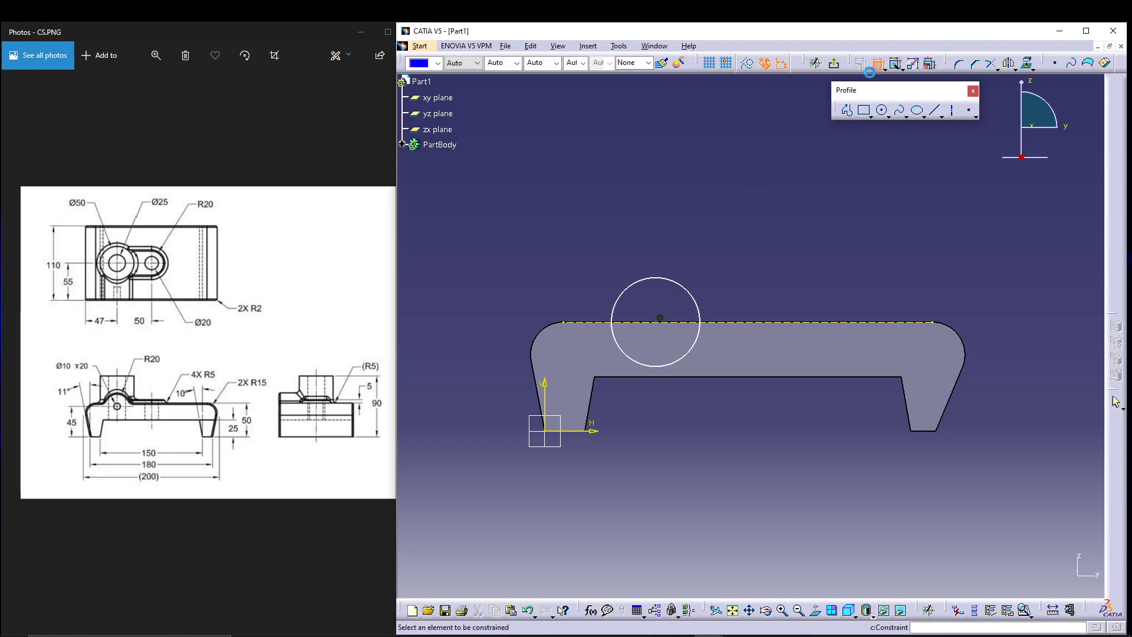
click(679, 289)
click(693, 255)
double_click(691, 248)
text(10)
key(Return)
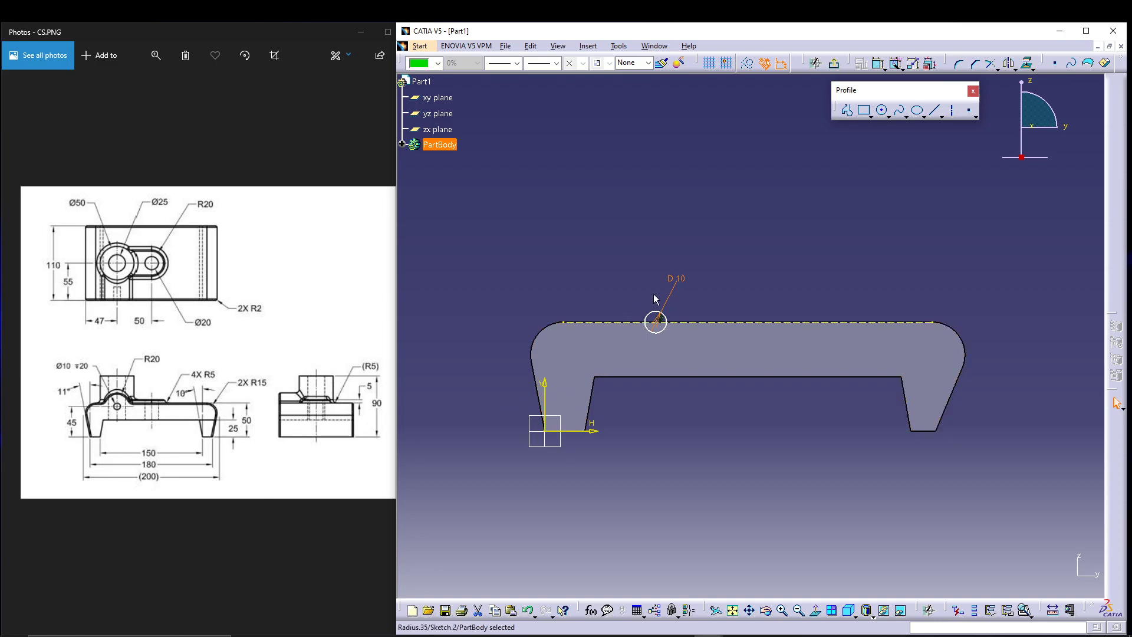
click(773, 219)
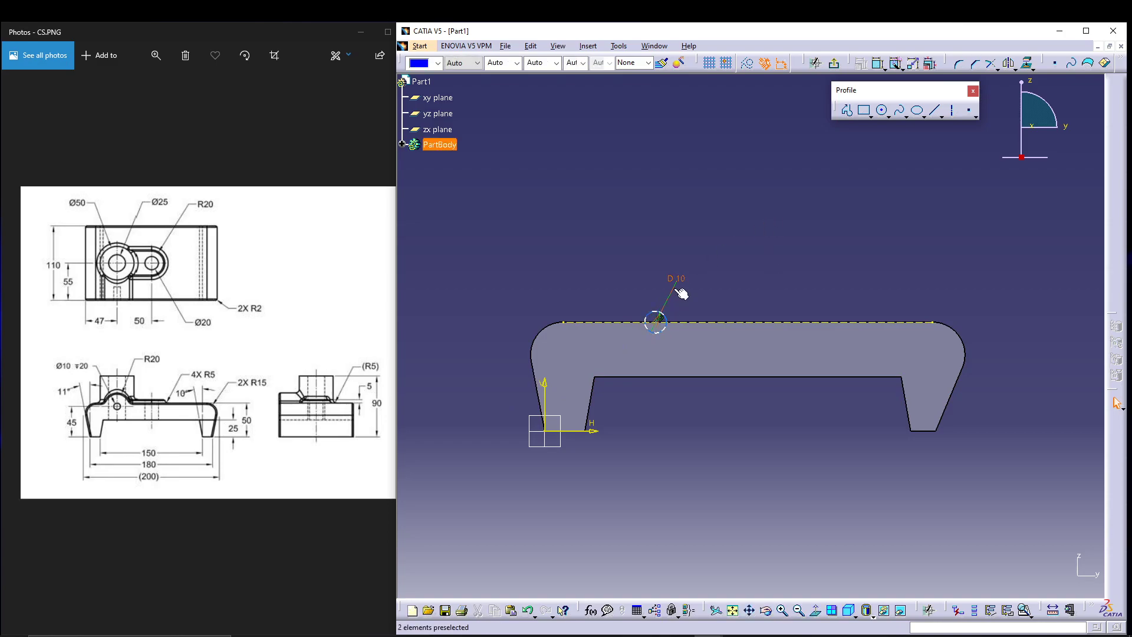
Step: Change the circle's dimension from diameter to radius and set the radius to 20 mm
double_click(684, 285)
text(20)
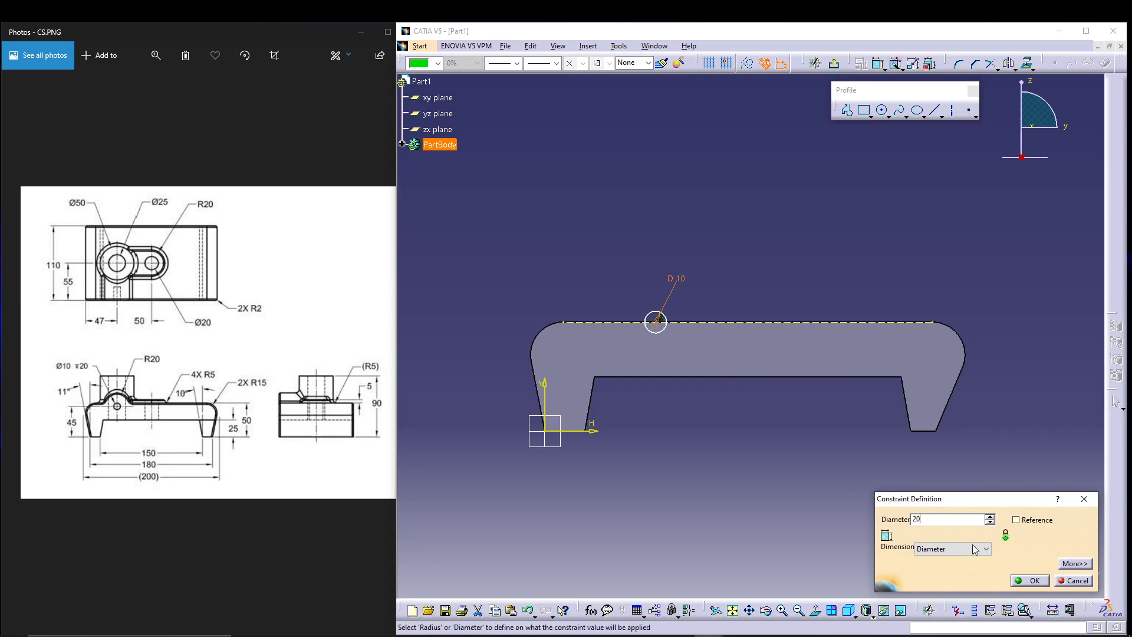
click(950, 549)
click(951, 561)
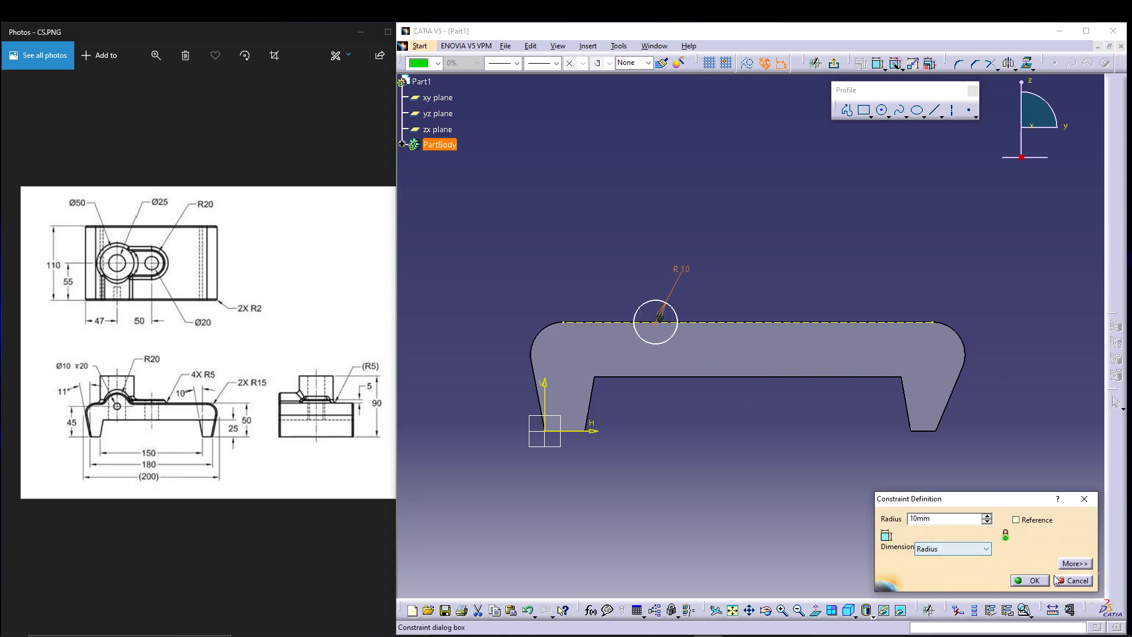
text(20)
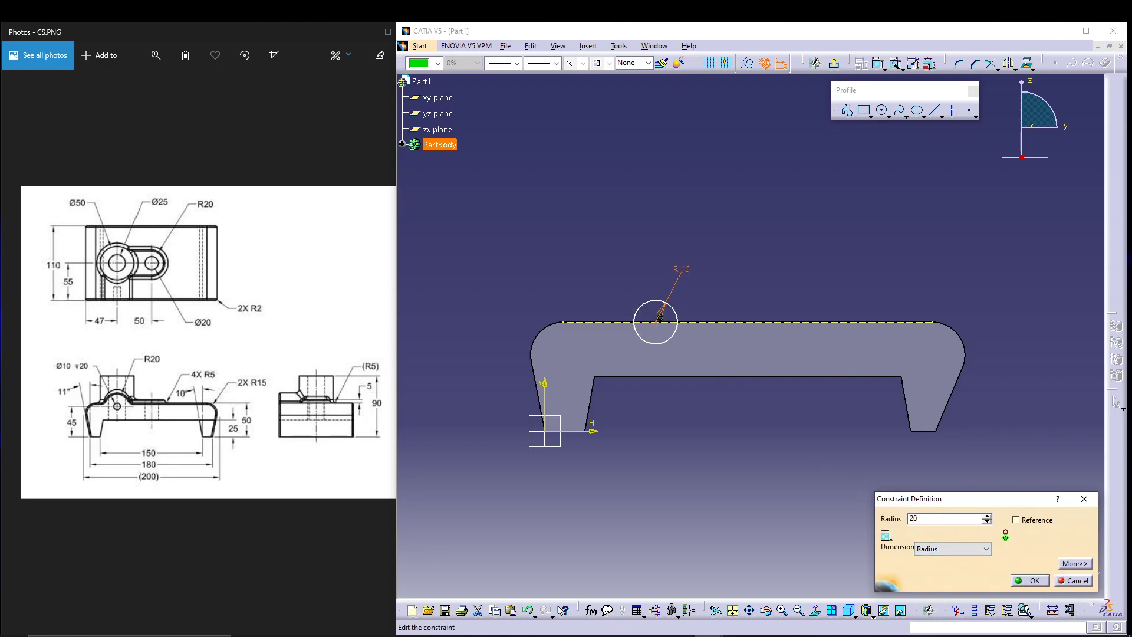
key(Return)
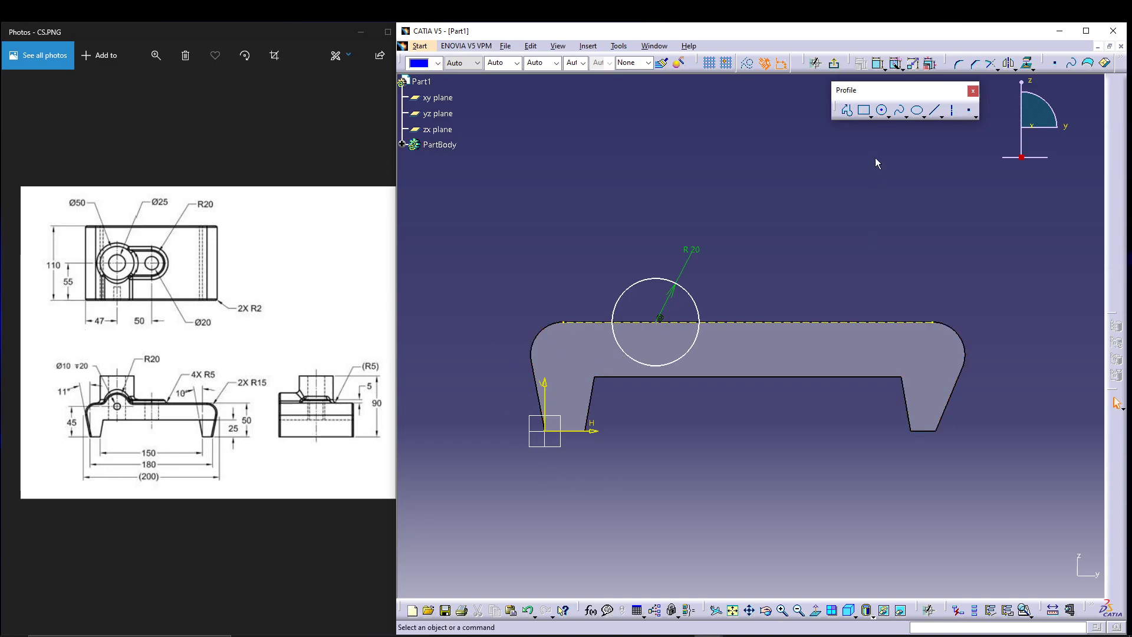
Step: Dimension the horizontal distance from the base's left rounded corner to the circle's centre and set it to 47 mm
click(878, 64)
click(657, 322)
click(538, 354)
right_click(589, 248)
click(605, 280)
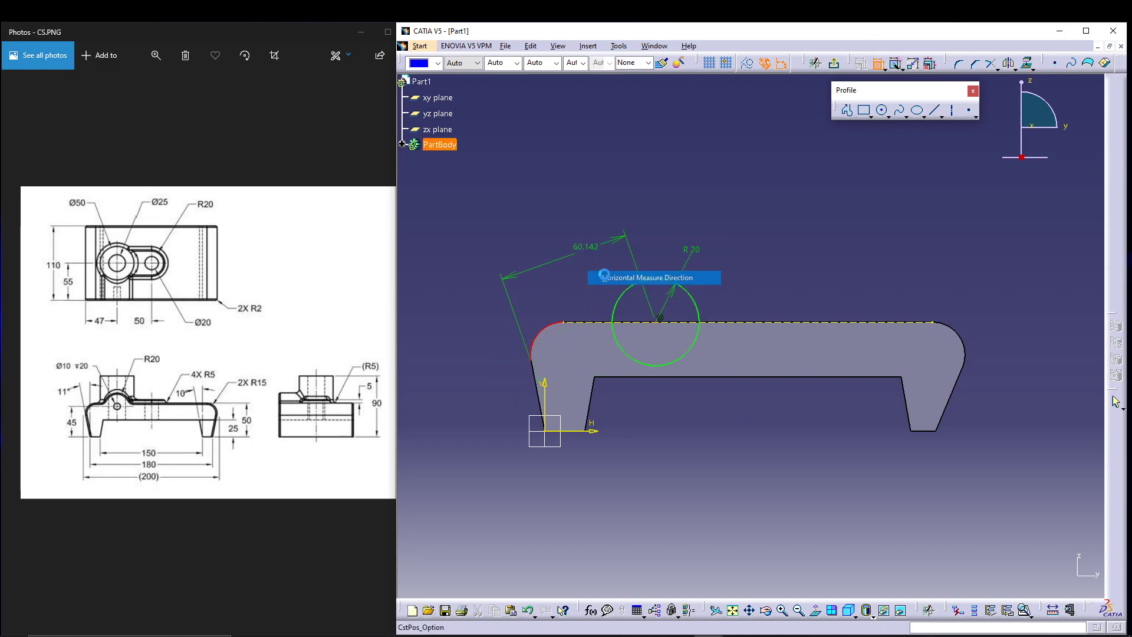
click(604, 250)
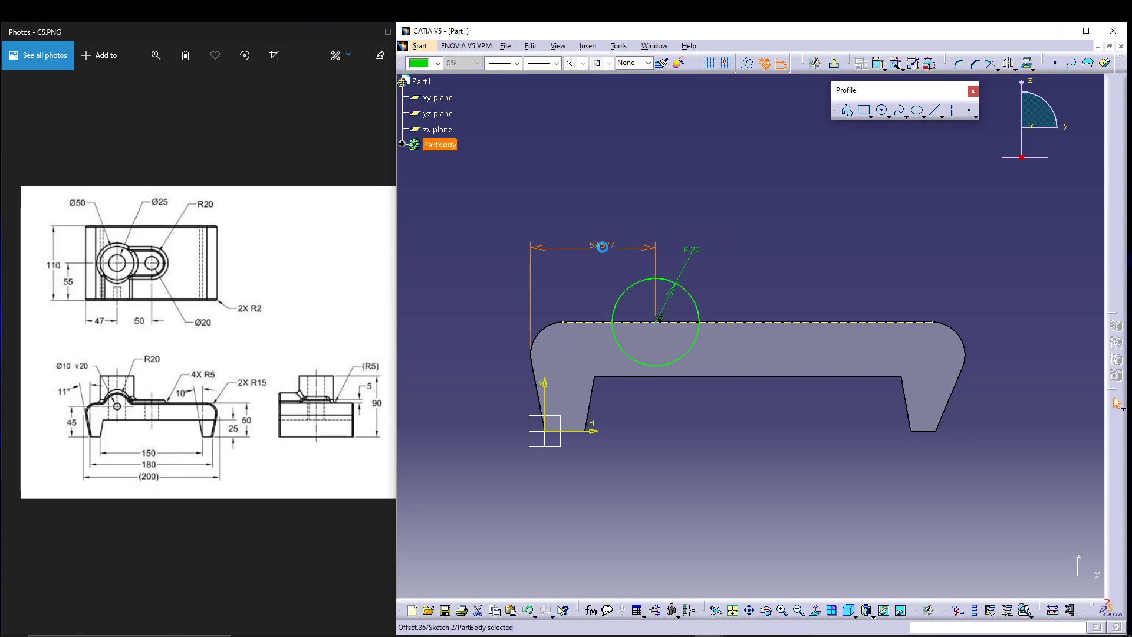
double_click(602, 247)
text(47)
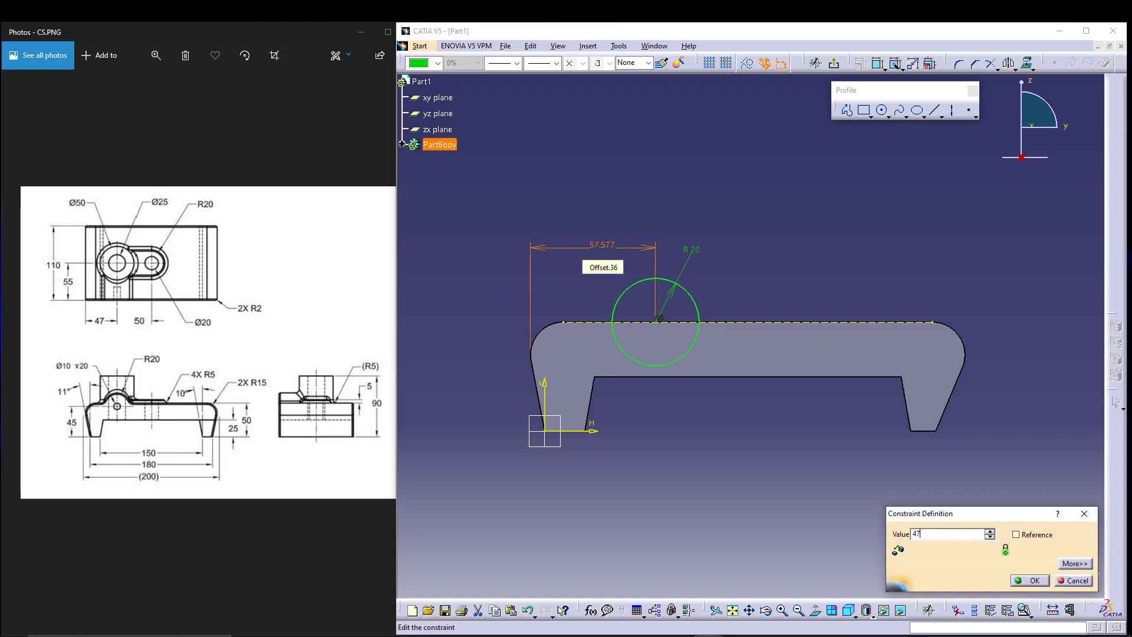
key(Return)
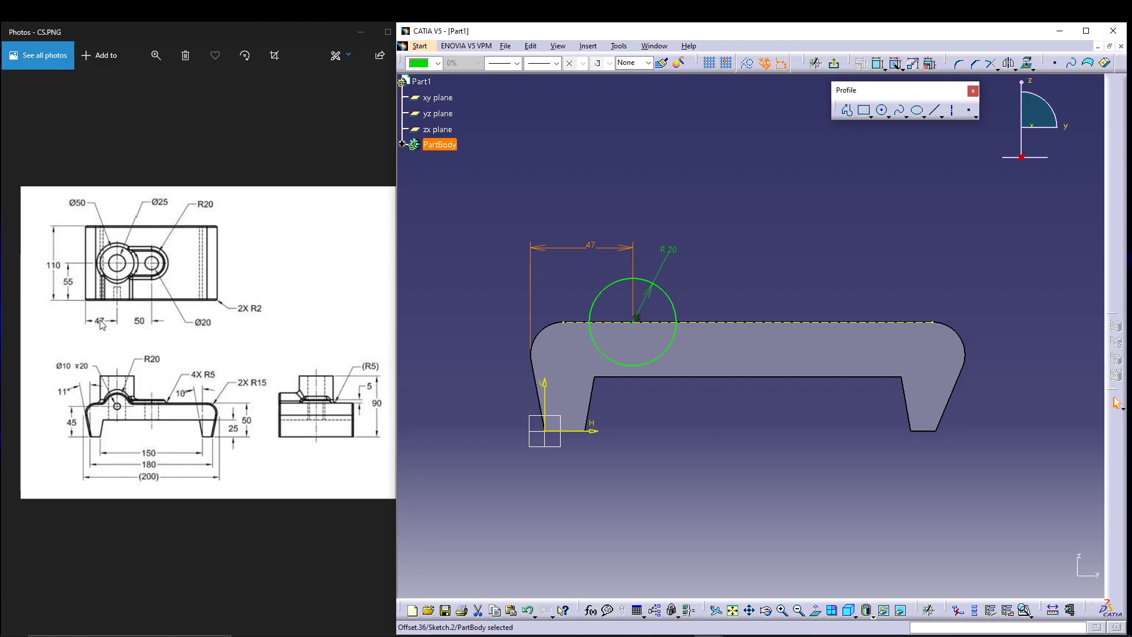
click(762, 264)
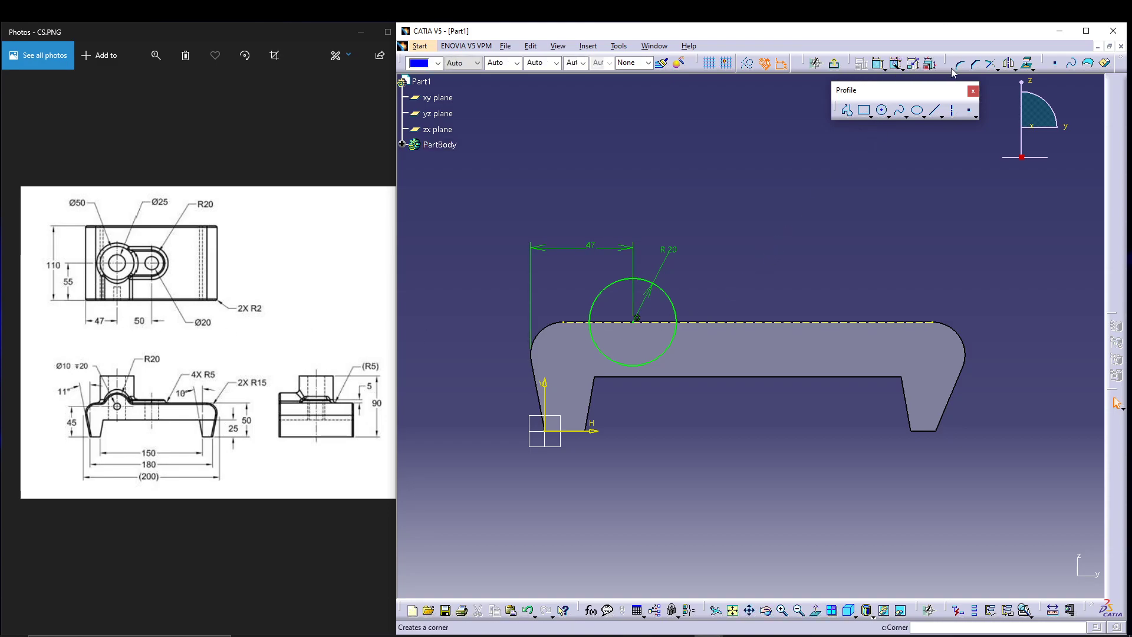
Step: Trim off the circle's lower half below the top edge, close the arc with a straight line, and exit the sketch
click(997, 69)
click(1008, 122)
click(667, 350)
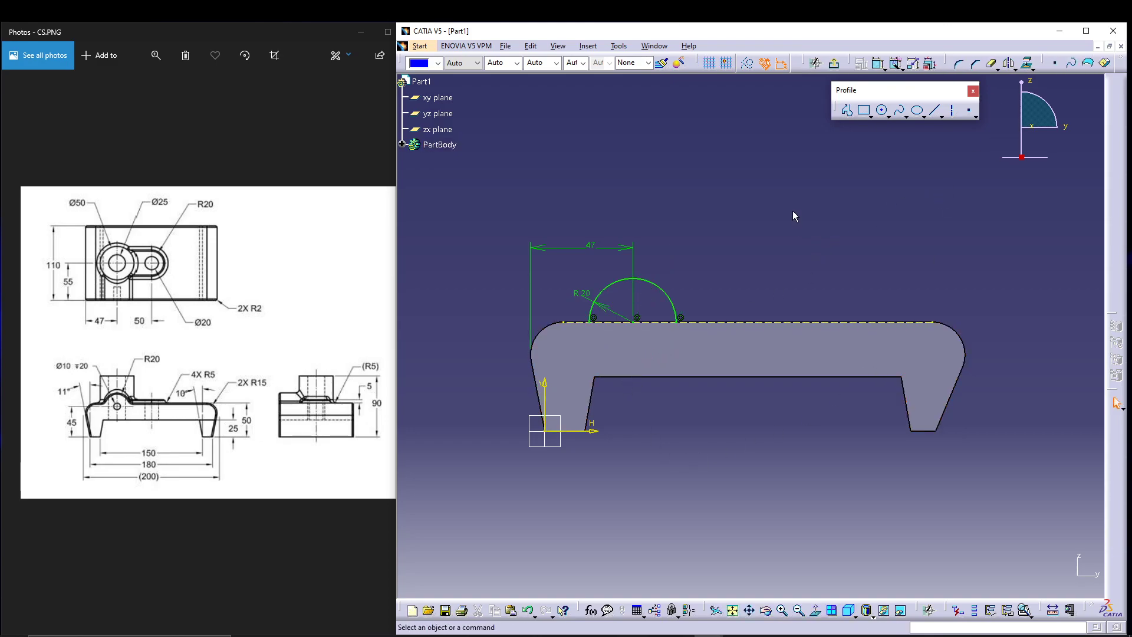
click(935, 110)
click(593, 319)
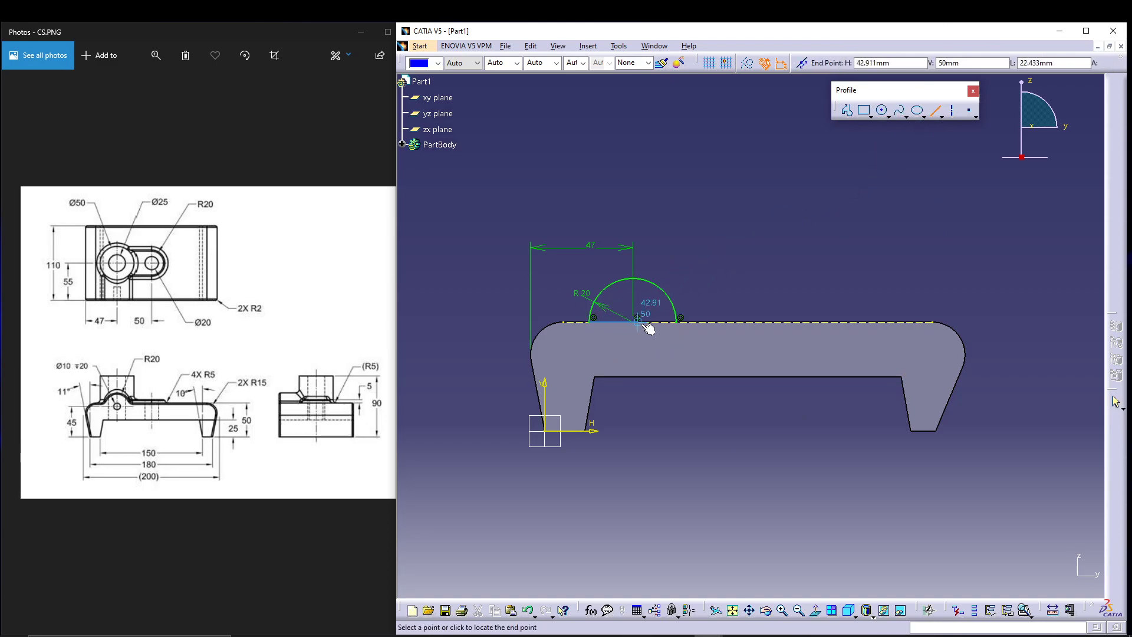
click(680, 318)
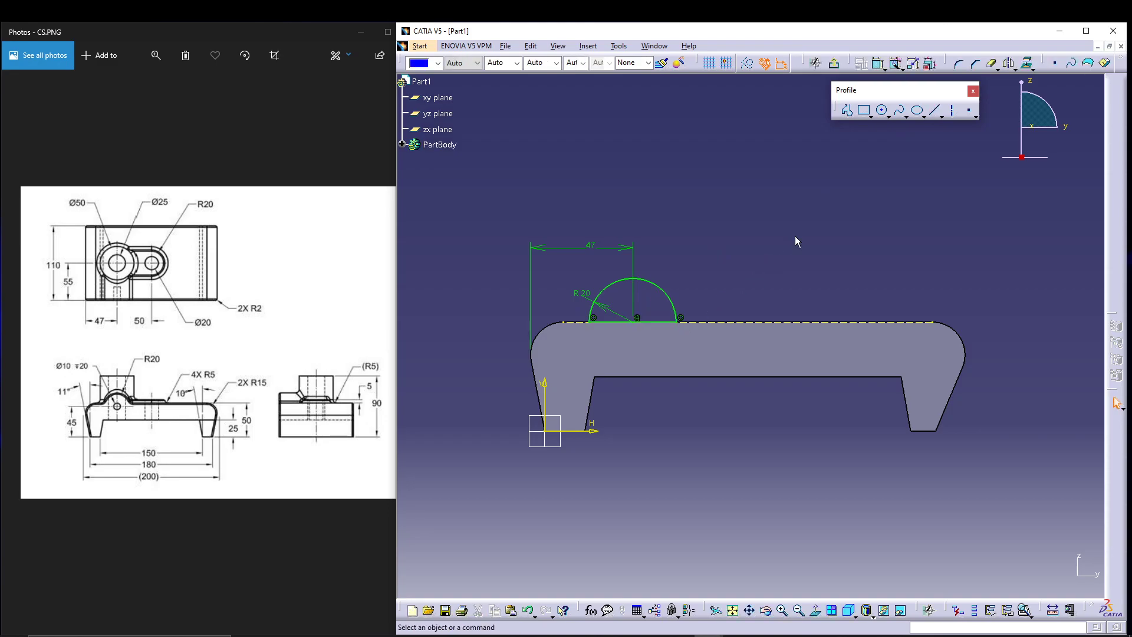
click(816, 63)
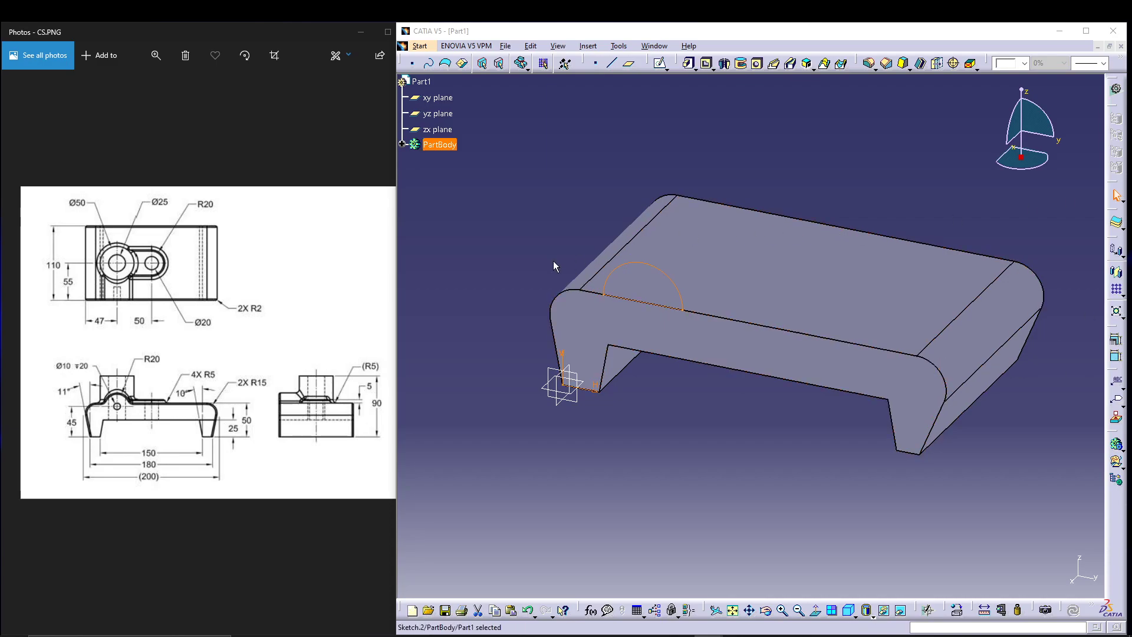
Step: Pad the half-circle profile 55 mm with the direction reversed so that it runs inward along the base
click(688, 63)
click(970, 353)
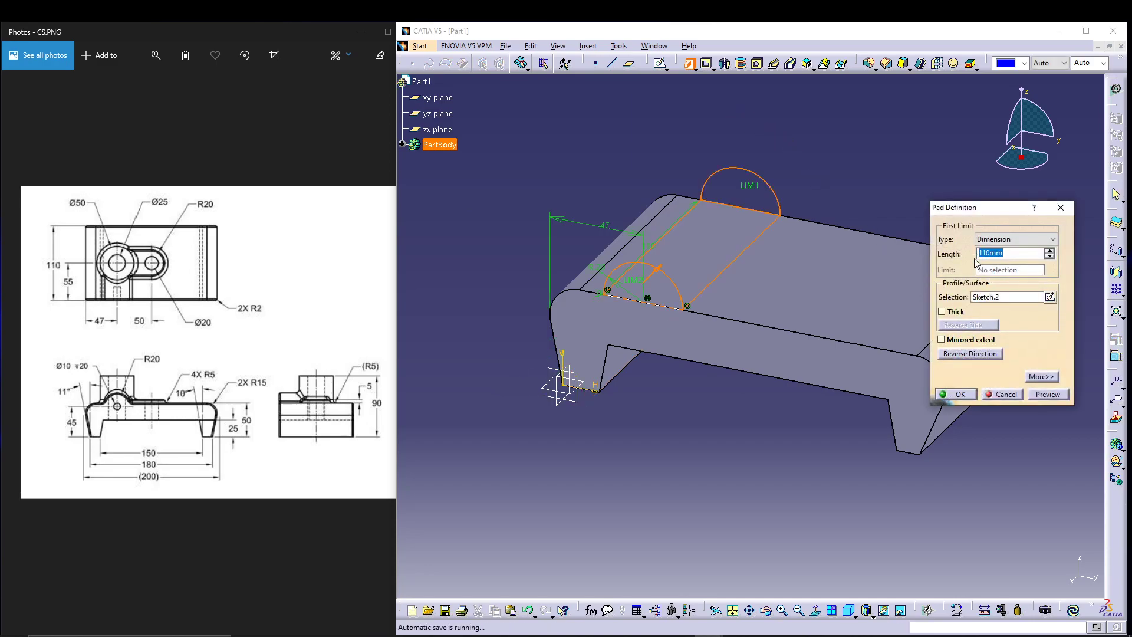
key(Right)
click(1040, 396)
click(960, 395)
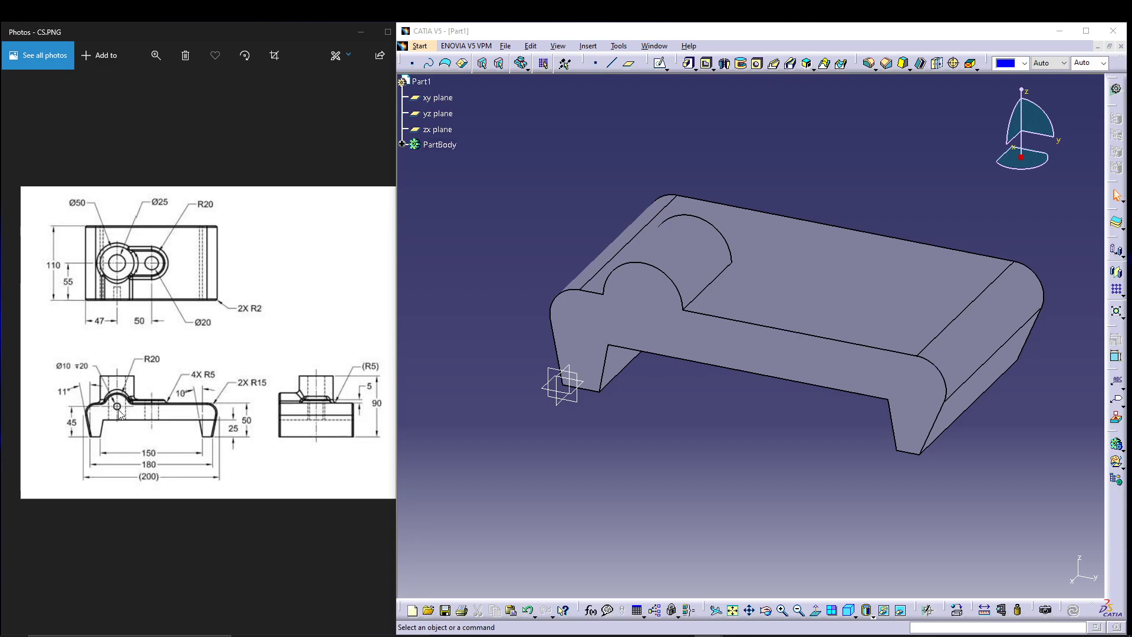
click(707, 455)
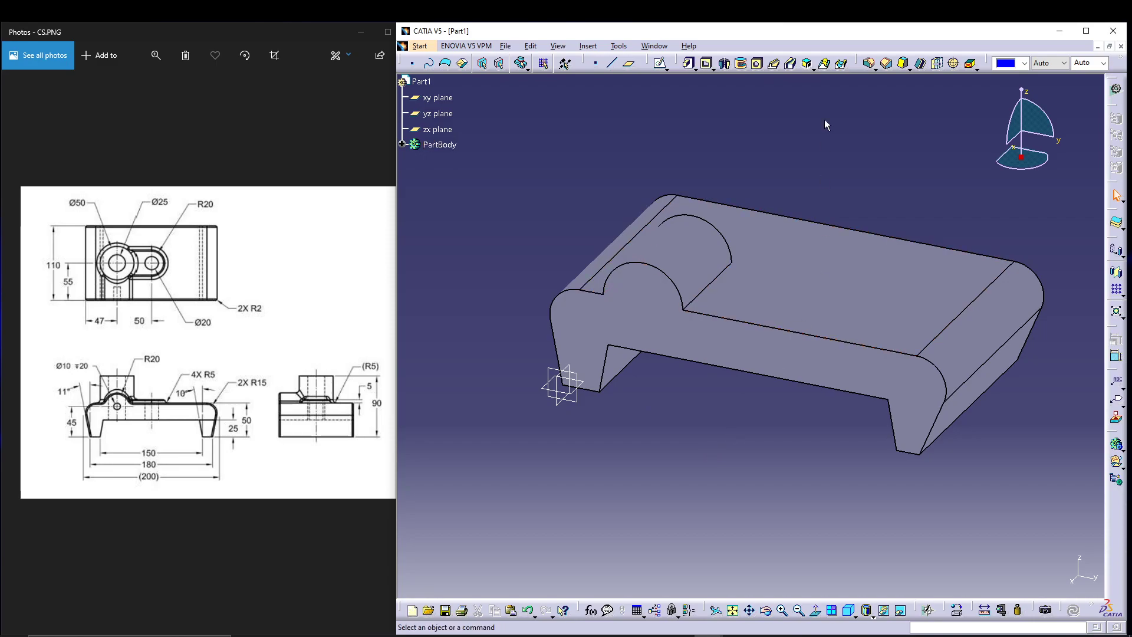
Step: Place a hole on the front face and set its centre's horizontal distance from the left rounded corner to 47 mm
click(759, 65)
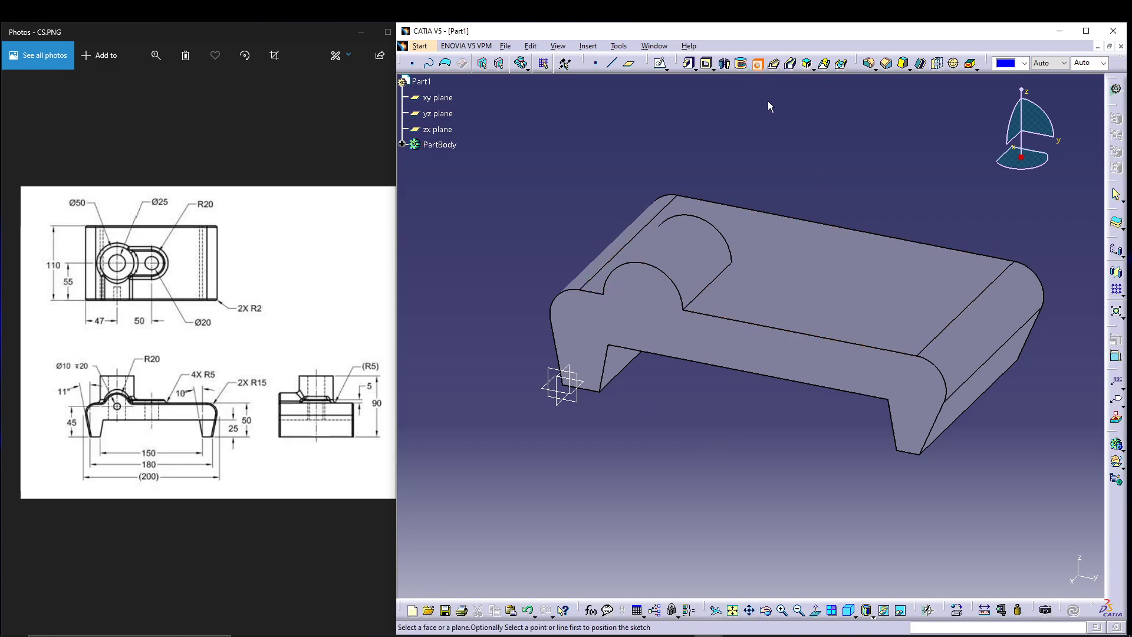
click(640, 302)
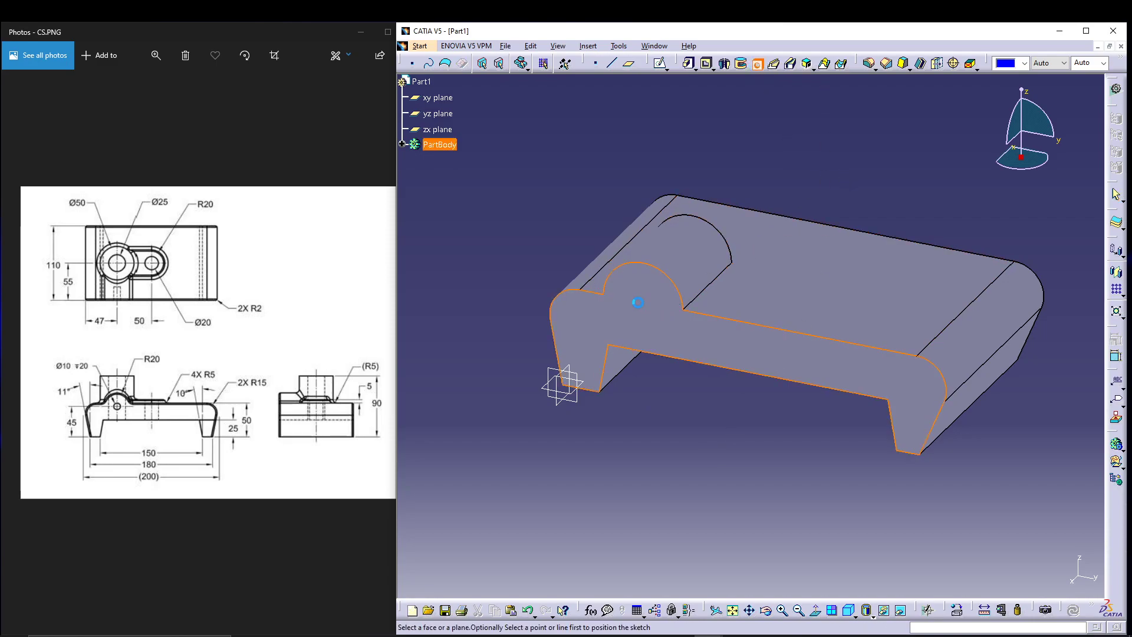
click(1032, 478)
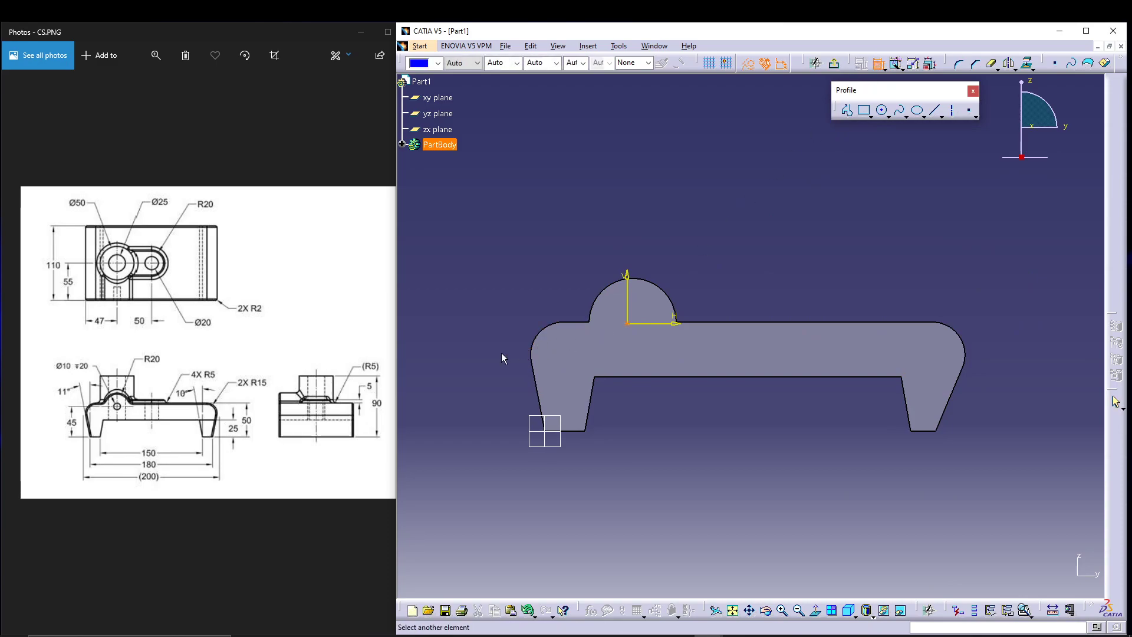
click(538, 339)
right_click(587, 244)
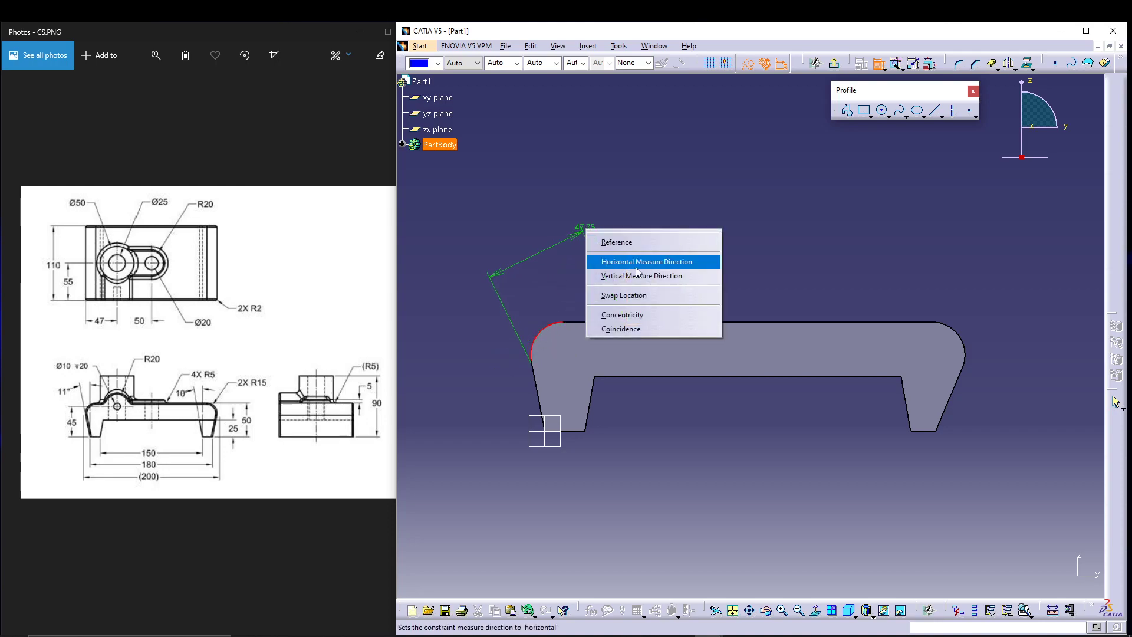
click(614, 258)
click(587, 228)
double_click(587, 236)
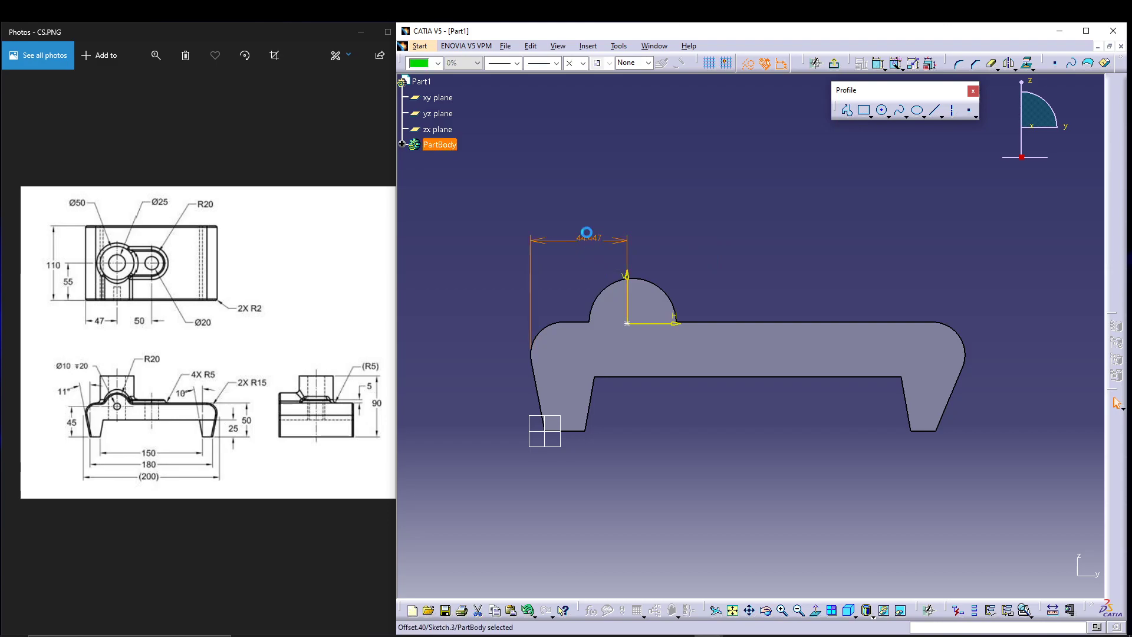
text(47)
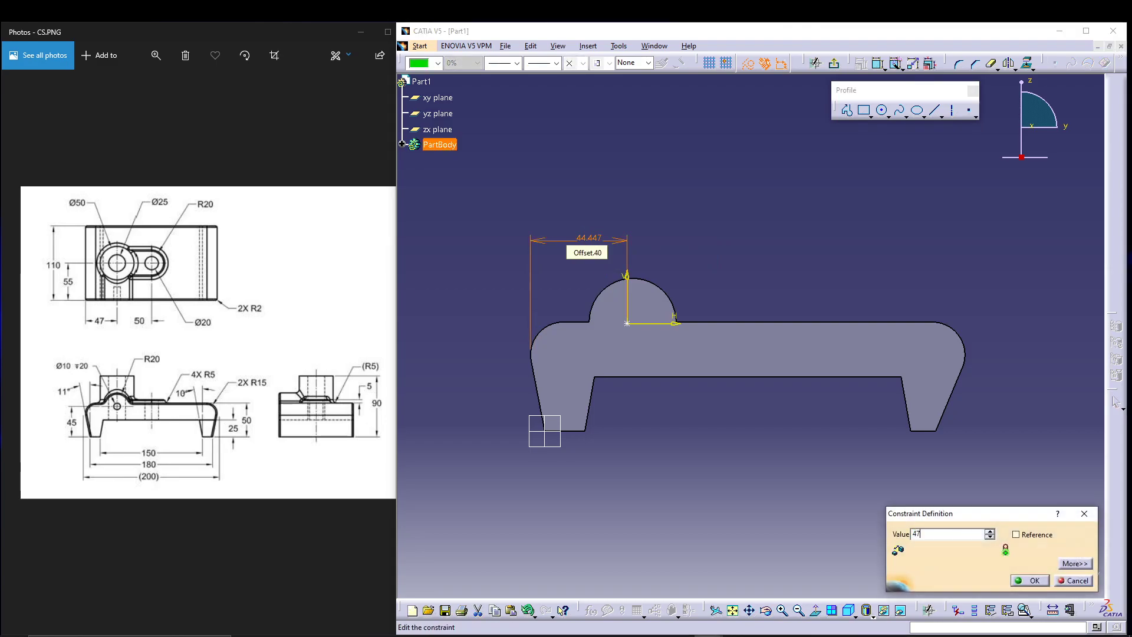
key(Return)
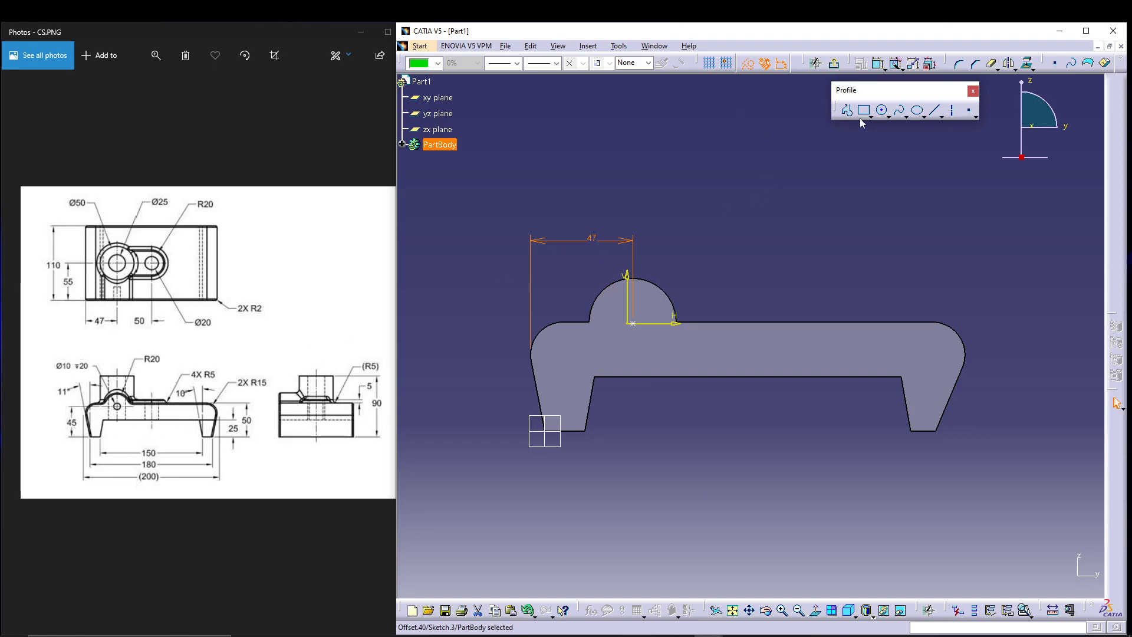
Step: Dimension the hole centre's height above the foot's bottom edge, set it to 45 mm, and exit the positioning sketch
click(682, 298)
click(642, 325)
click(577, 431)
click(481, 382)
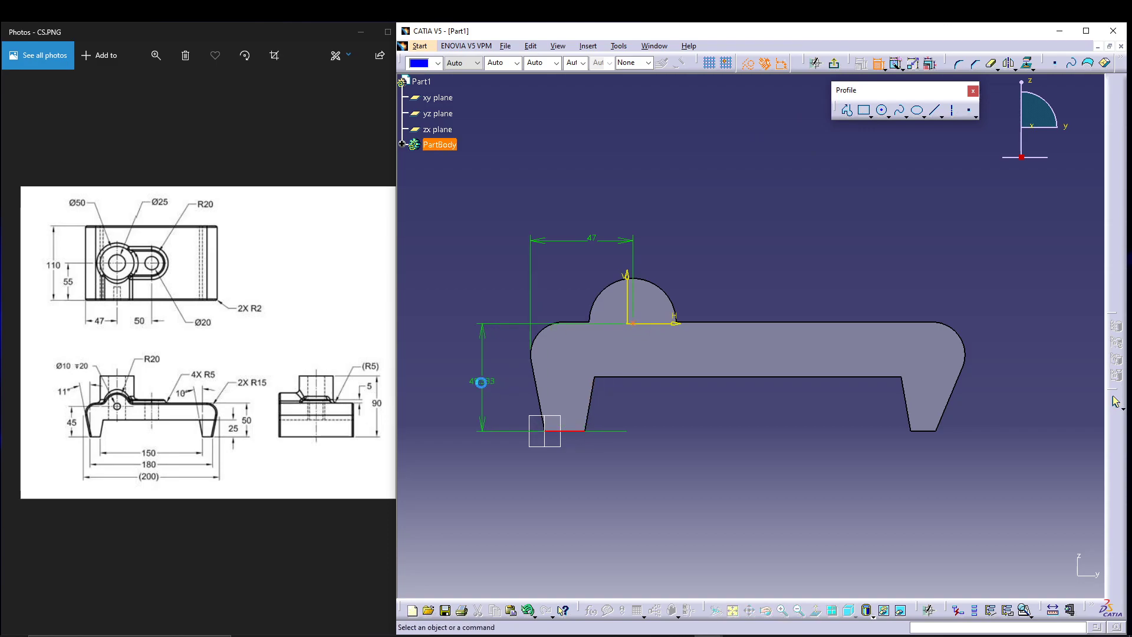
double_click(481, 382)
text(45mm)
key(Return)
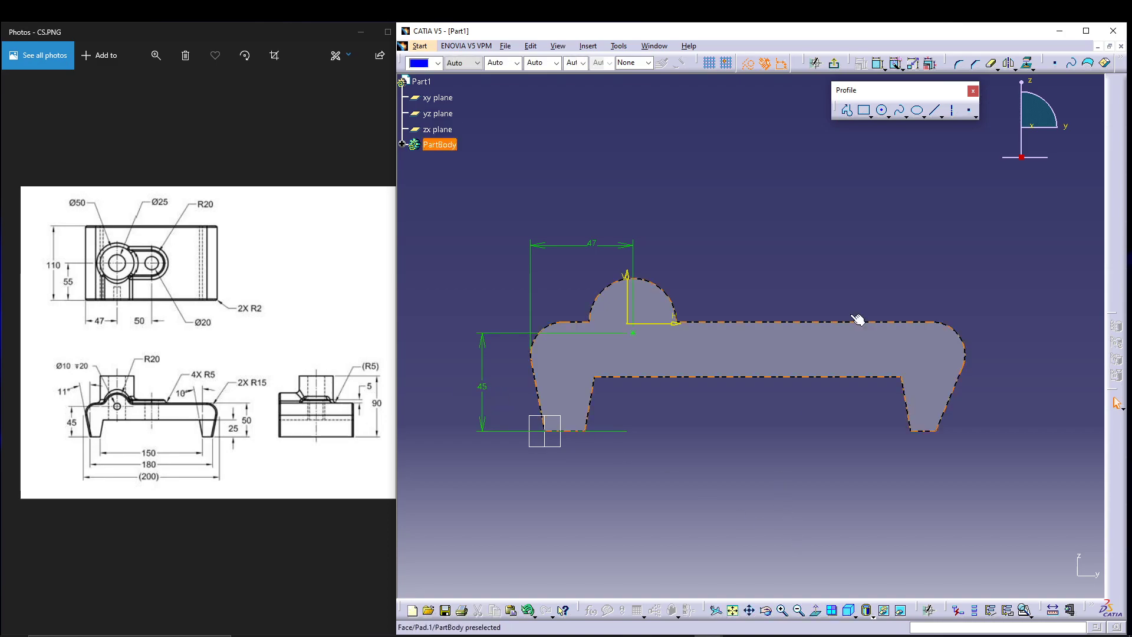
click(834, 63)
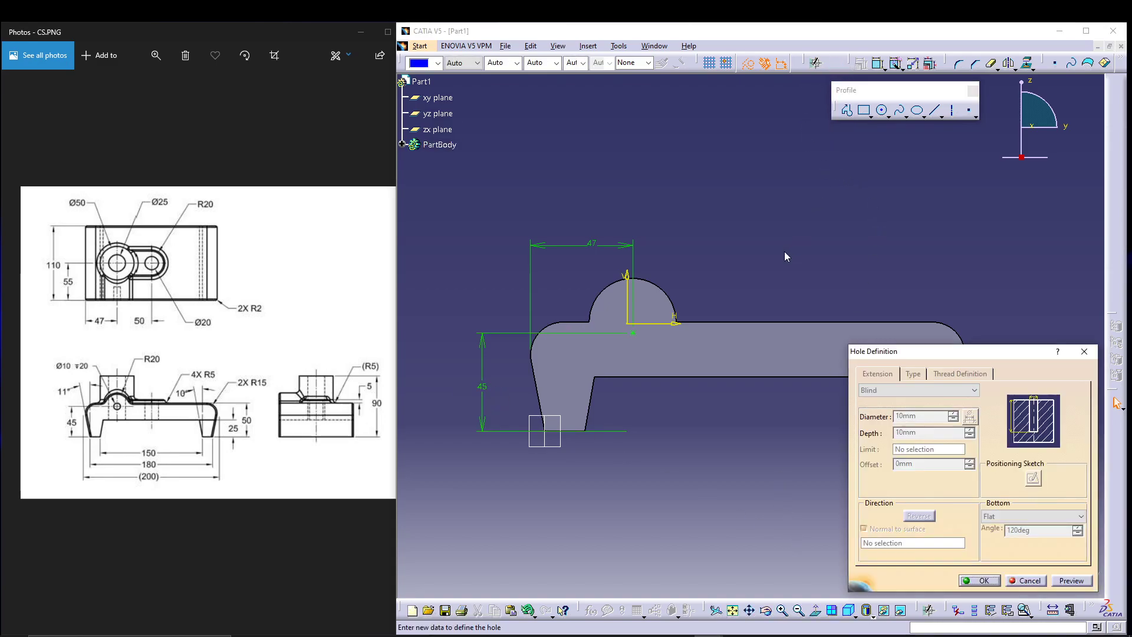
Step: Set the blind hole's depth to 20 mm and create the hole in the front face
middle_drag(628, 434, 740, 385)
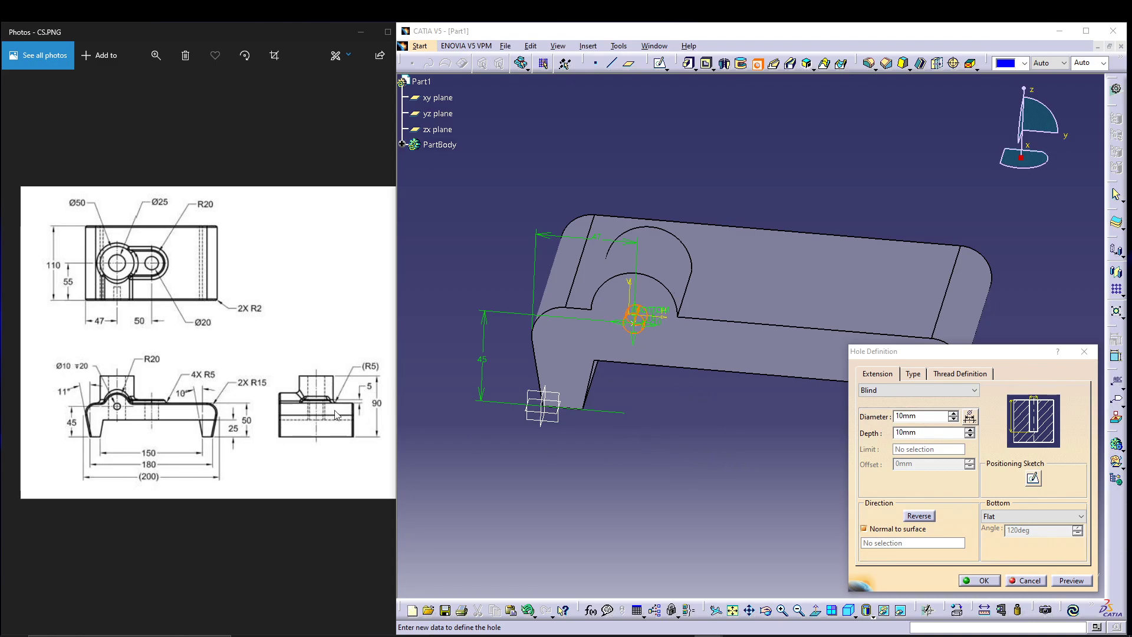
double_click(920, 433)
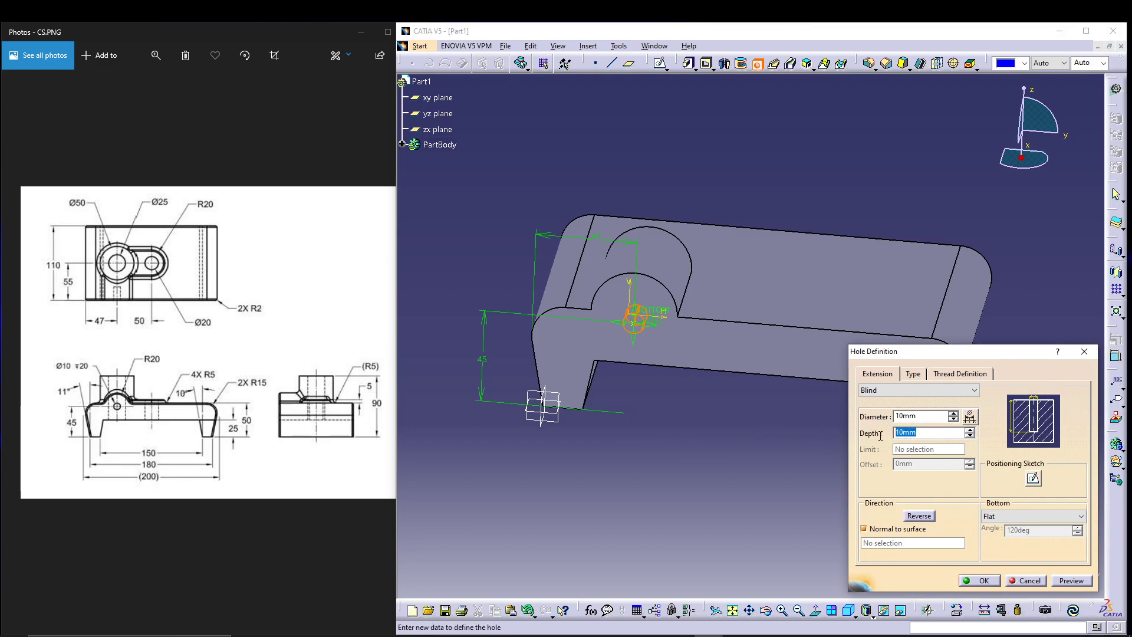
text(20)
key(Return)
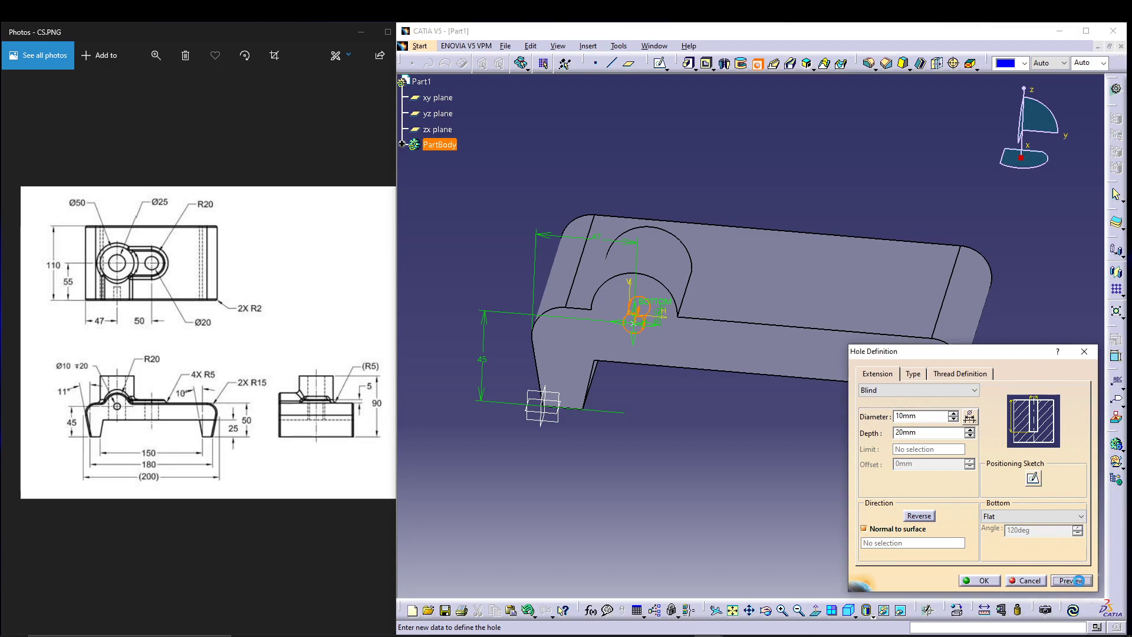
click(962, 579)
middle_drag(575, 491, 639, 454)
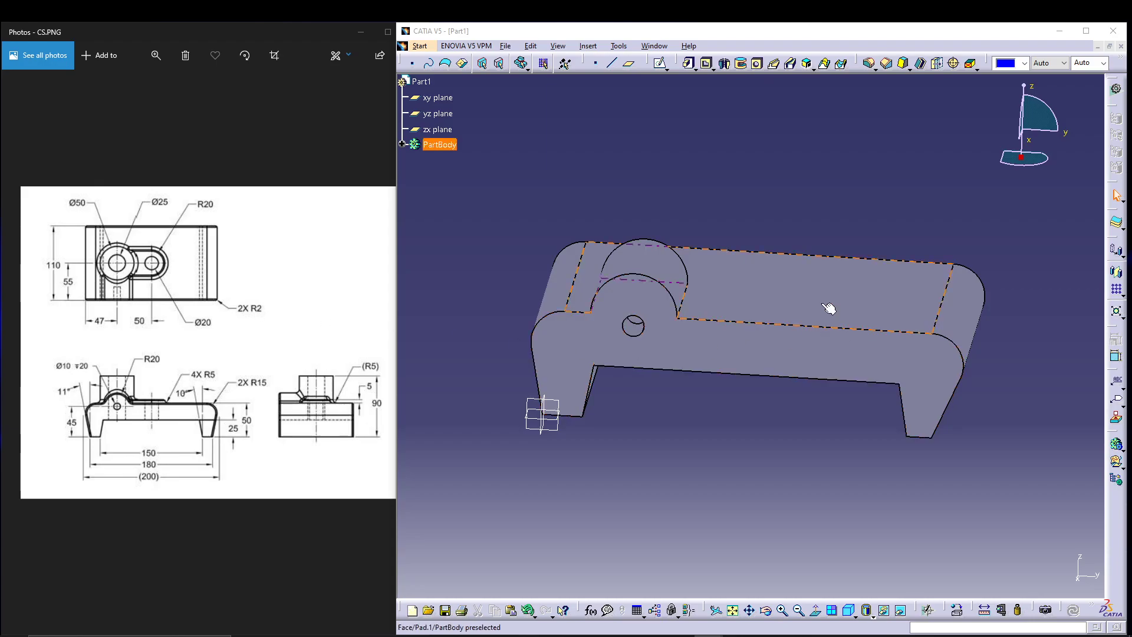
Step: Create a positioned sketch on the base's flat top face with the H and V axes swapped
click(771, 291)
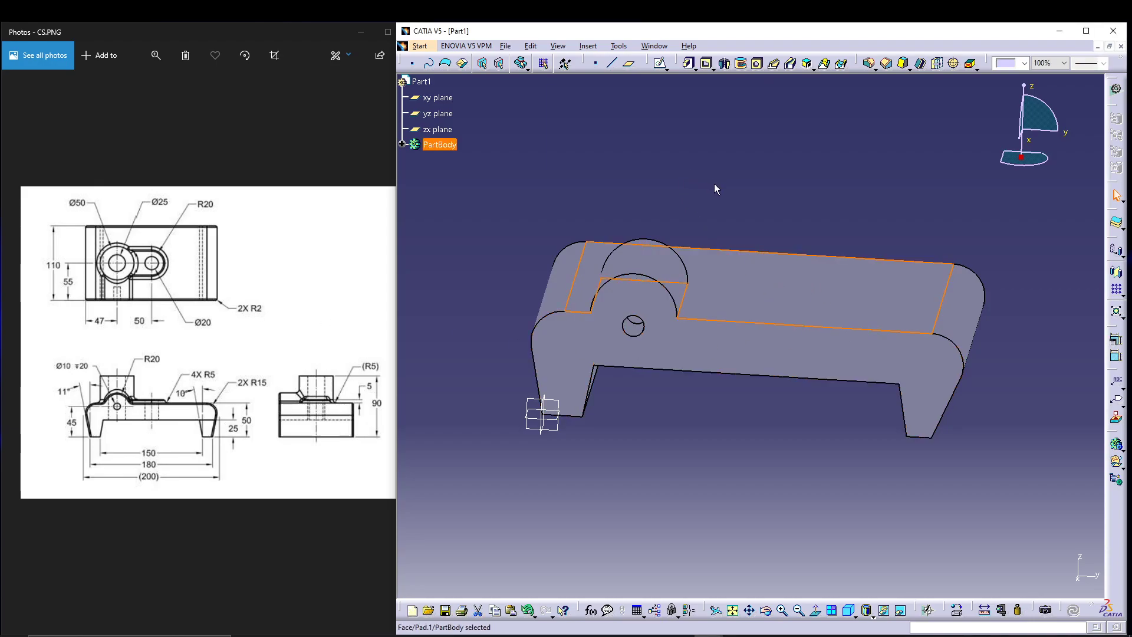
click(667, 69)
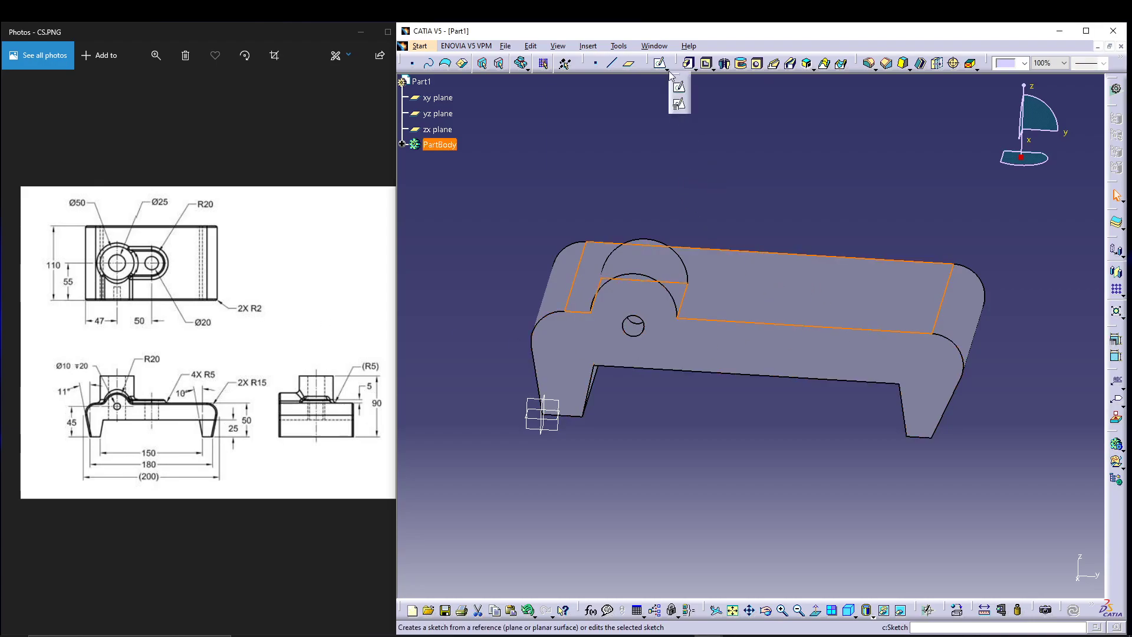
click(680, 106)
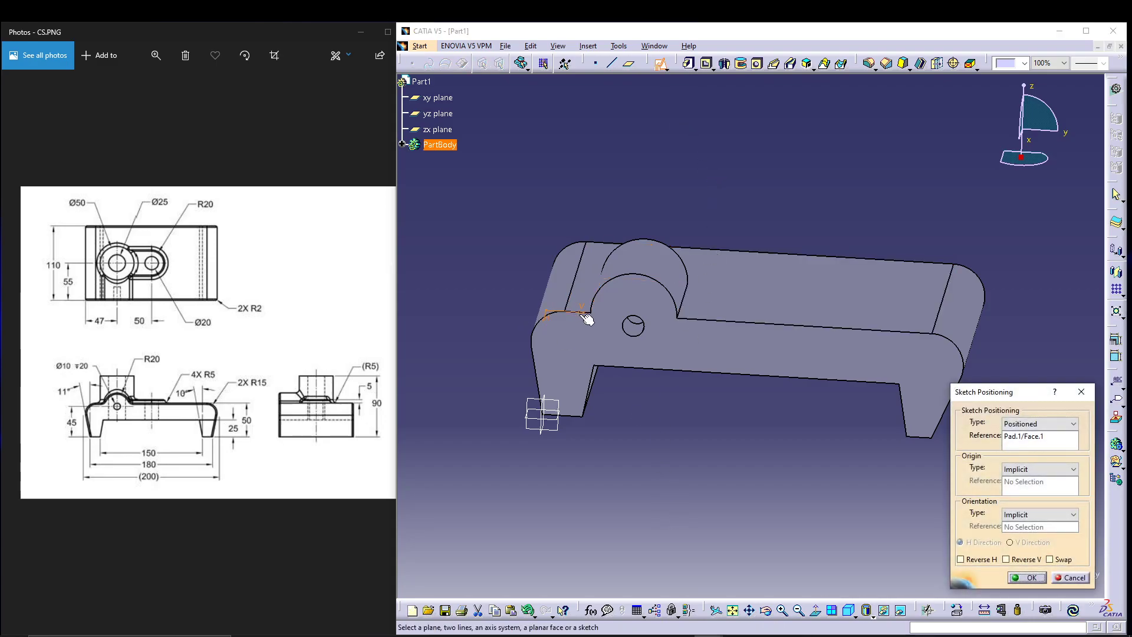
click(1050, 560)
click(1027, 578)
mouse_move(739, 359)
middle_down()
mouse_move(729, 522)
mouse_move(728, 503)
mouse_move(689, 508)
middle_up()
click(729, 497)
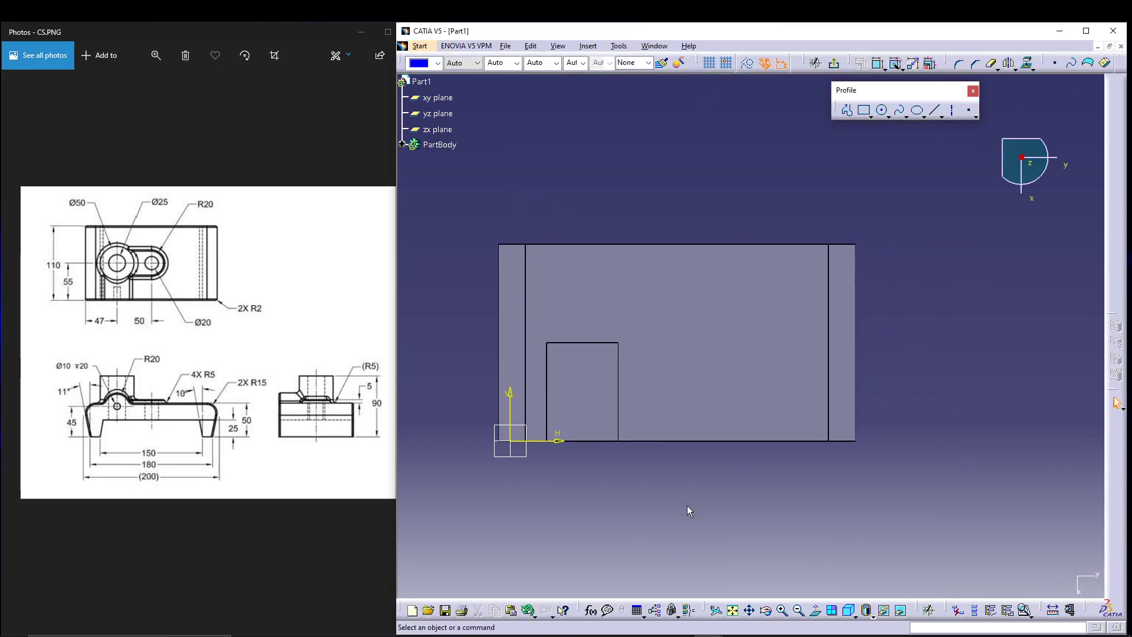
Step: Draw a circle of about 21.7 mm radius near the inner end of the half-round boss and add a radius dimension
click(882, 110)
click(631, 341)
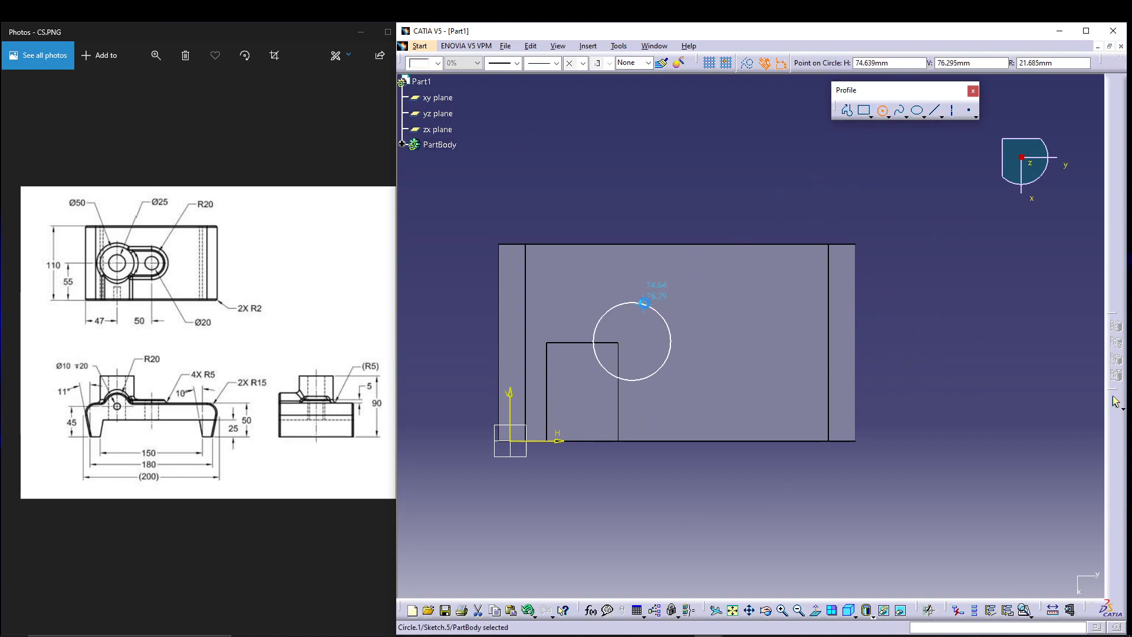
click(649, 304)
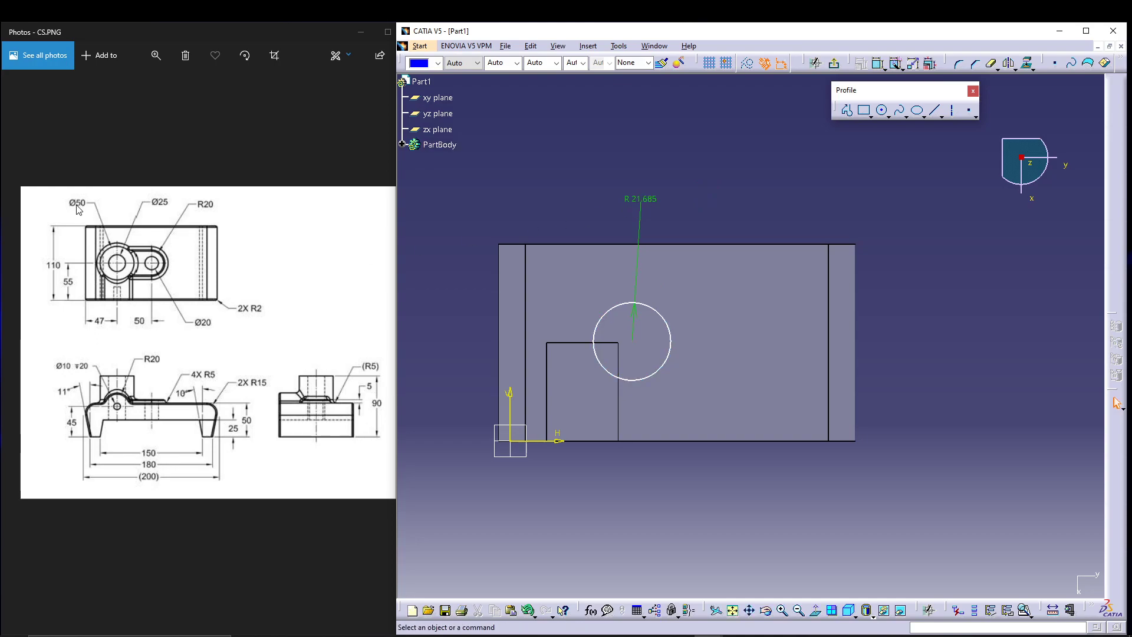
Step: Change the circle's dimension from radius to diameter and set the diameter to 50 mm
double_click(637, 199)
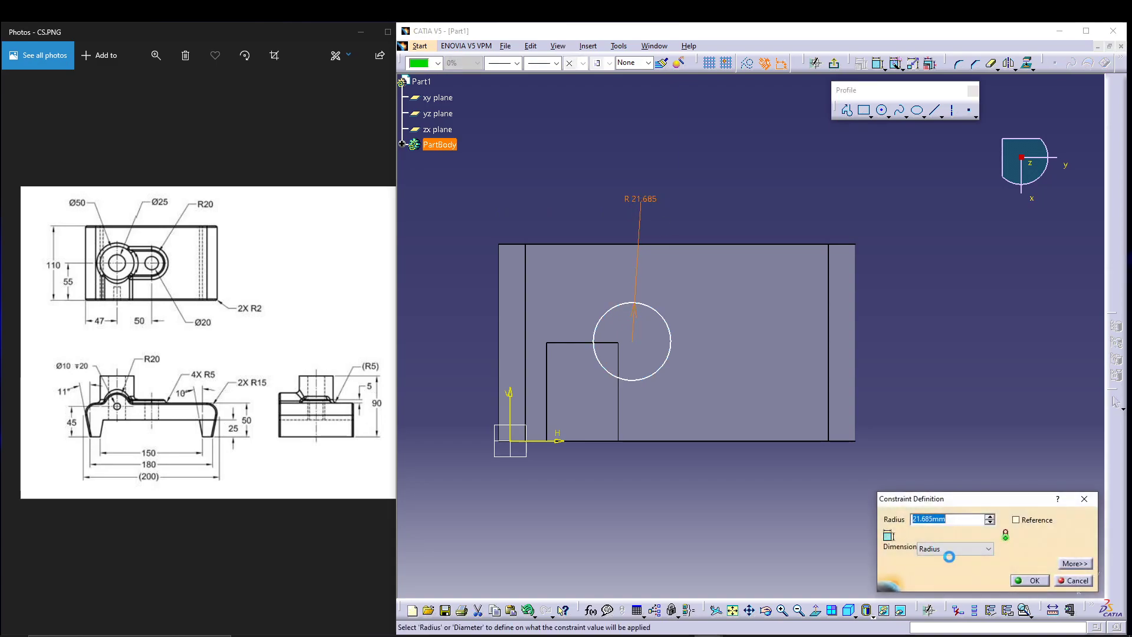
click(961, 550)
click(955, 568)
double_click(944, 519)
text(50)
key(Return)
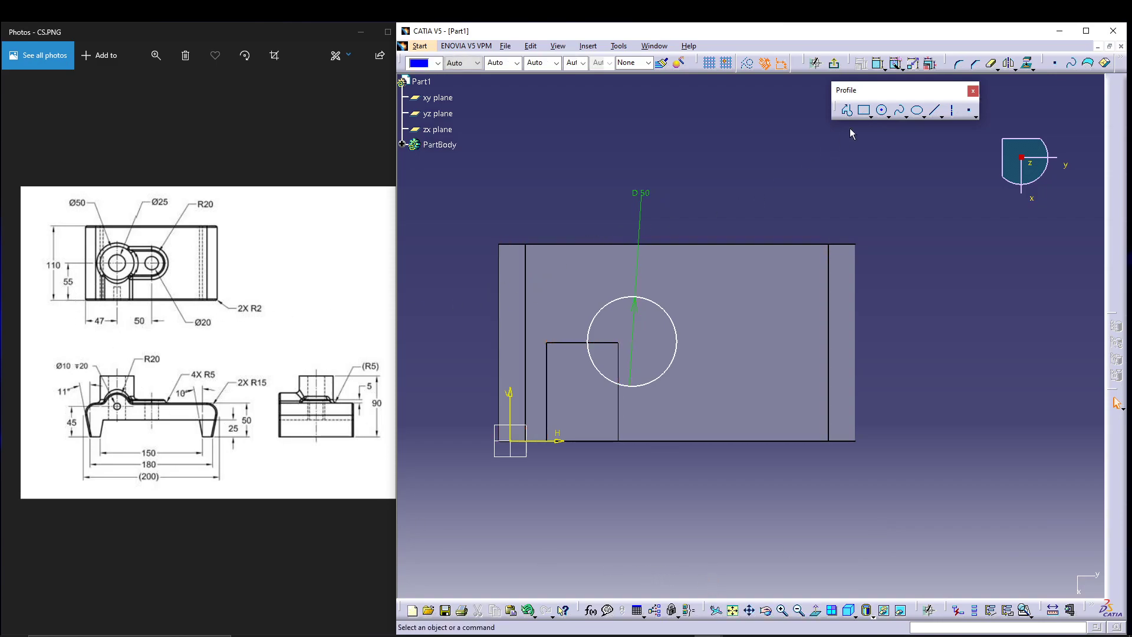
Step: Dimension the vertical distance from the circle's centre to the front edge of the base
click(885, 65)
click(893, 77)
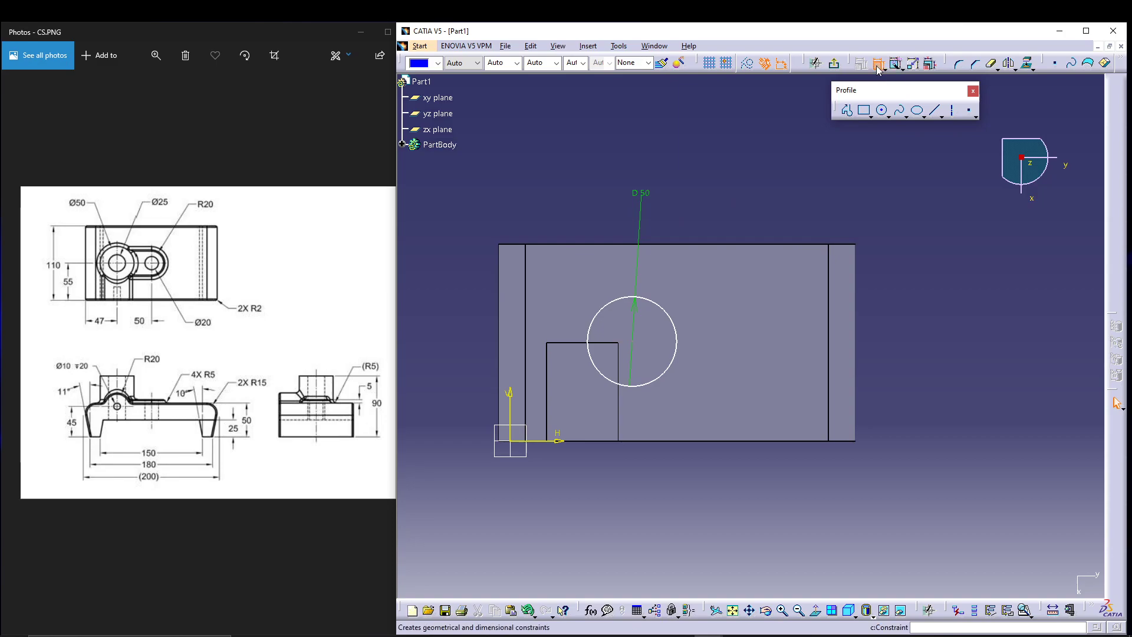
click(635, 341)
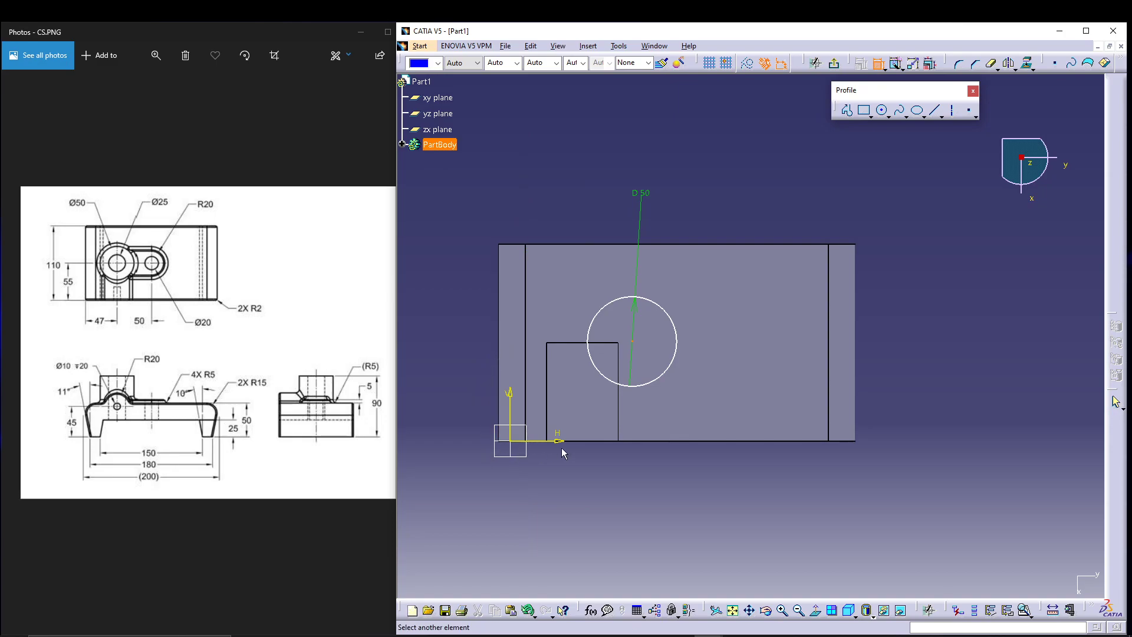
click(626, 441)
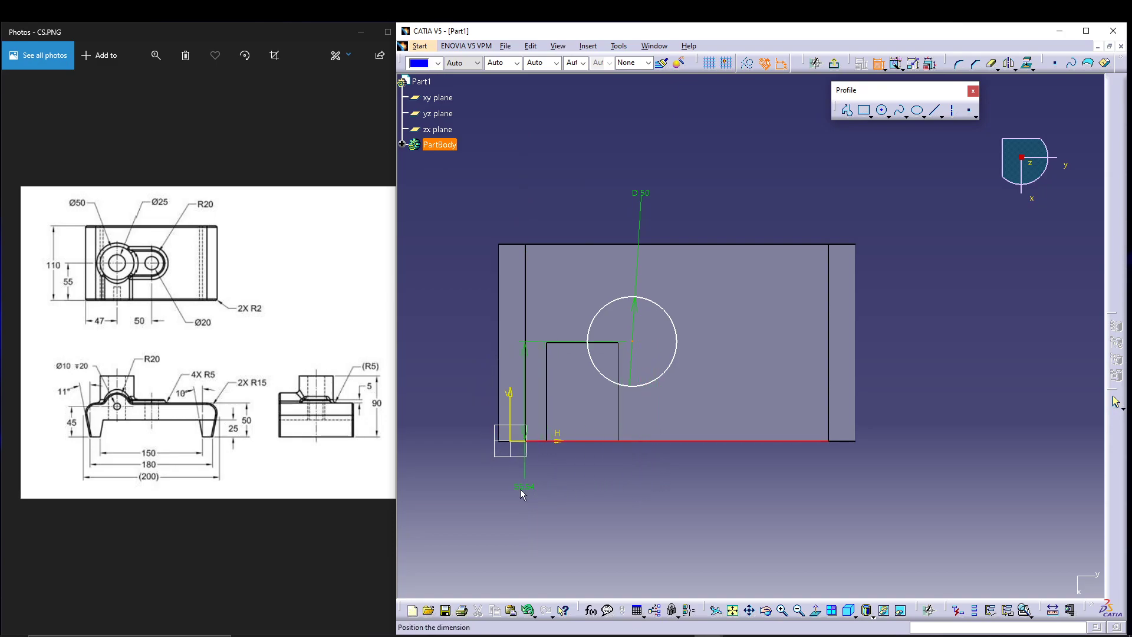
click(457, 371)
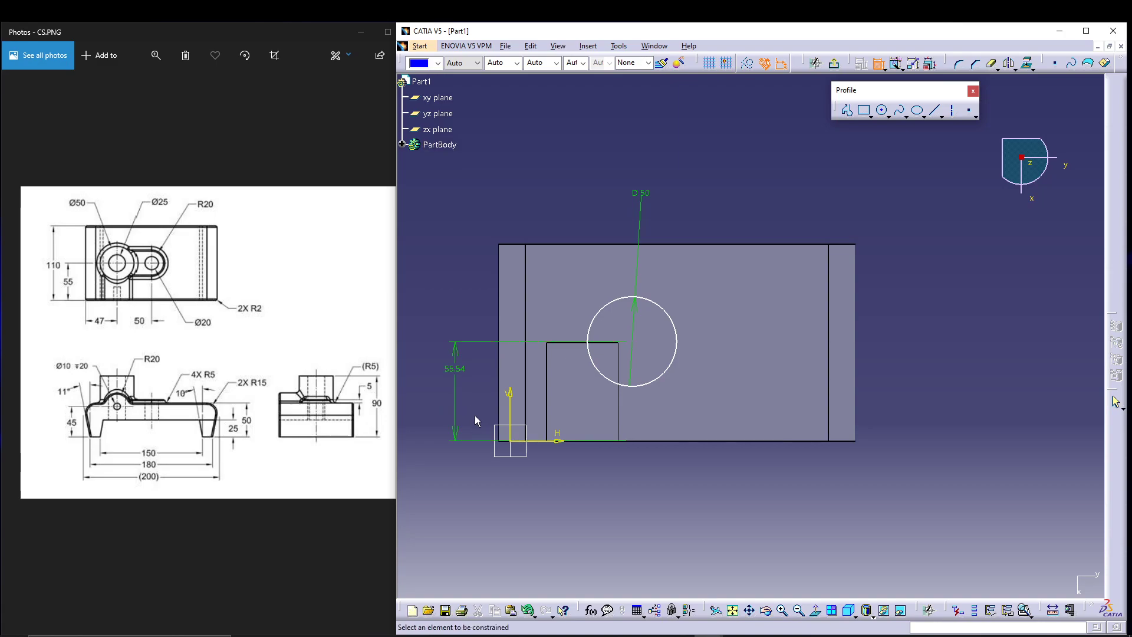
Step: Dimension the circle centre's horizontal distance from the base's outer side edge nearest the sketch origin and set it to 47 mm
click(633, 342)
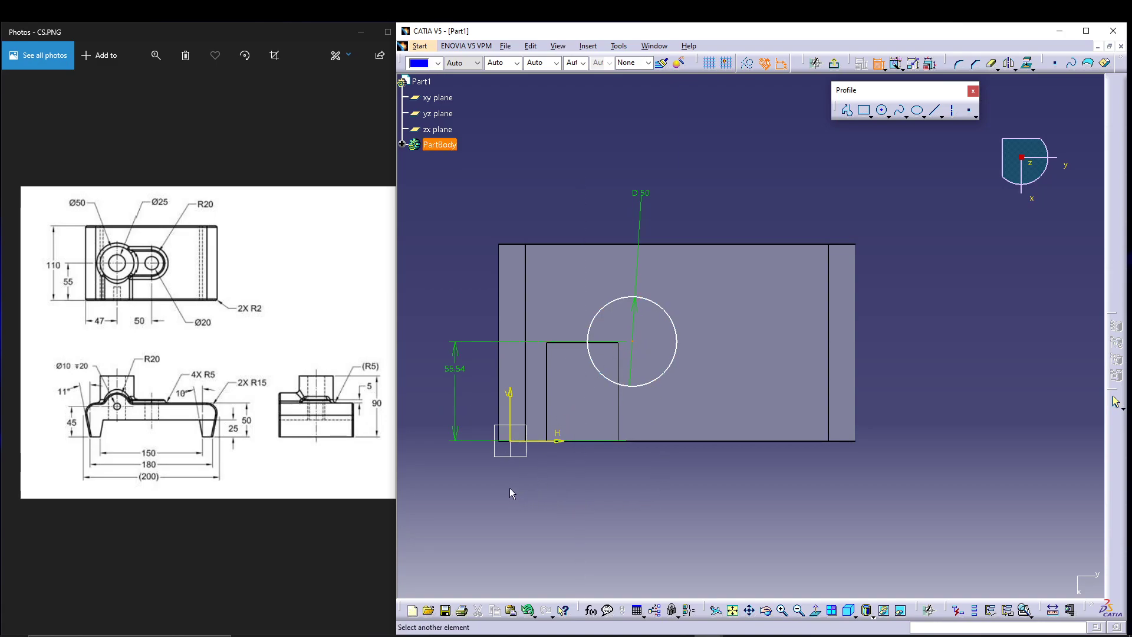
click(500, 384)
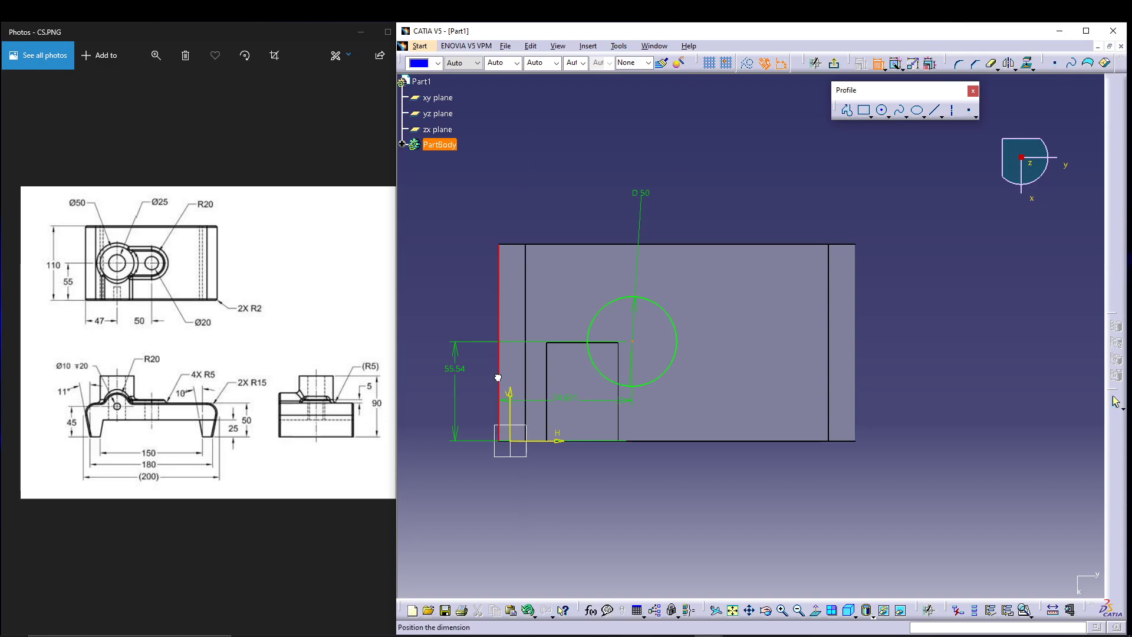
click(557, 216)
double_click(558, 215)
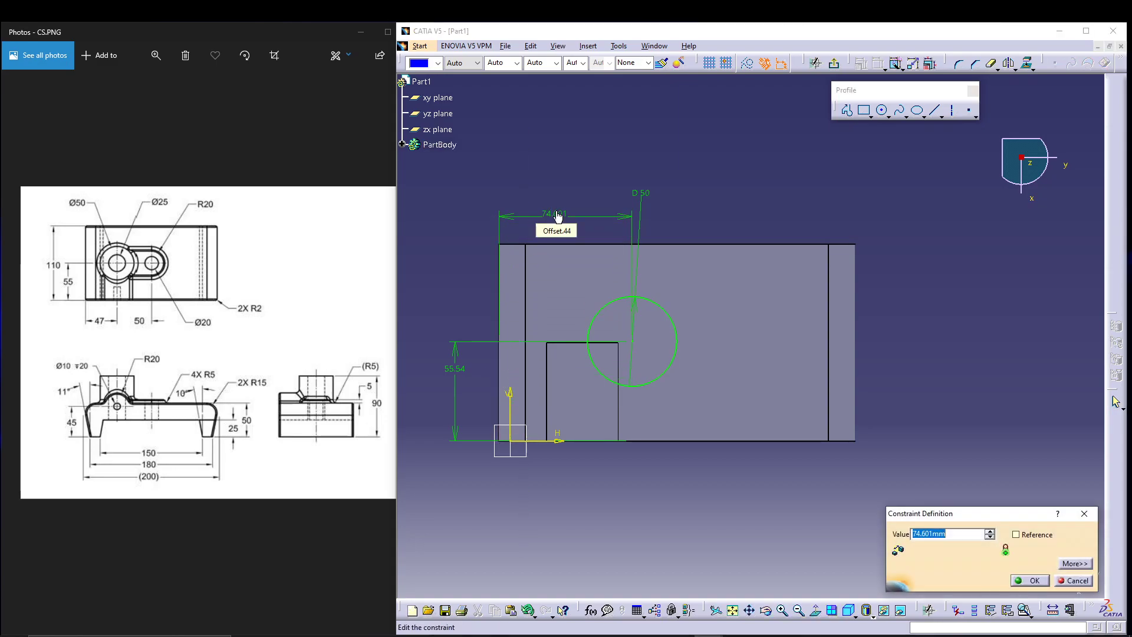
text(47)
key(Return)
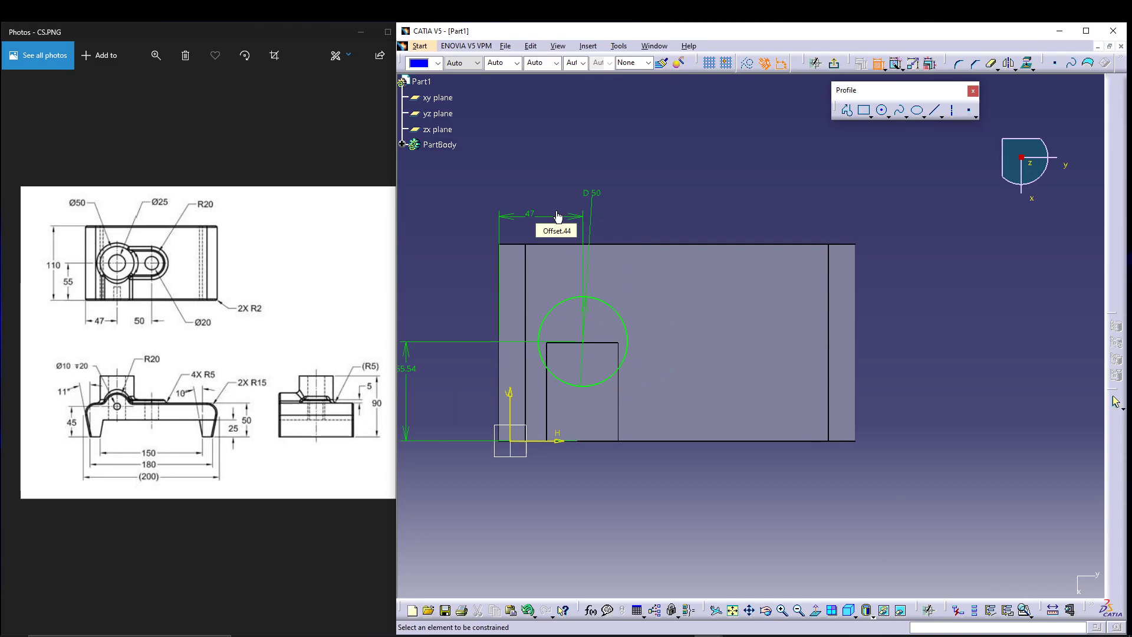
Step: Set the circle centre's distance from the base's front edge to 55 mm and reposition that dimension closer to the part
double_click(413, 370)
text(5)
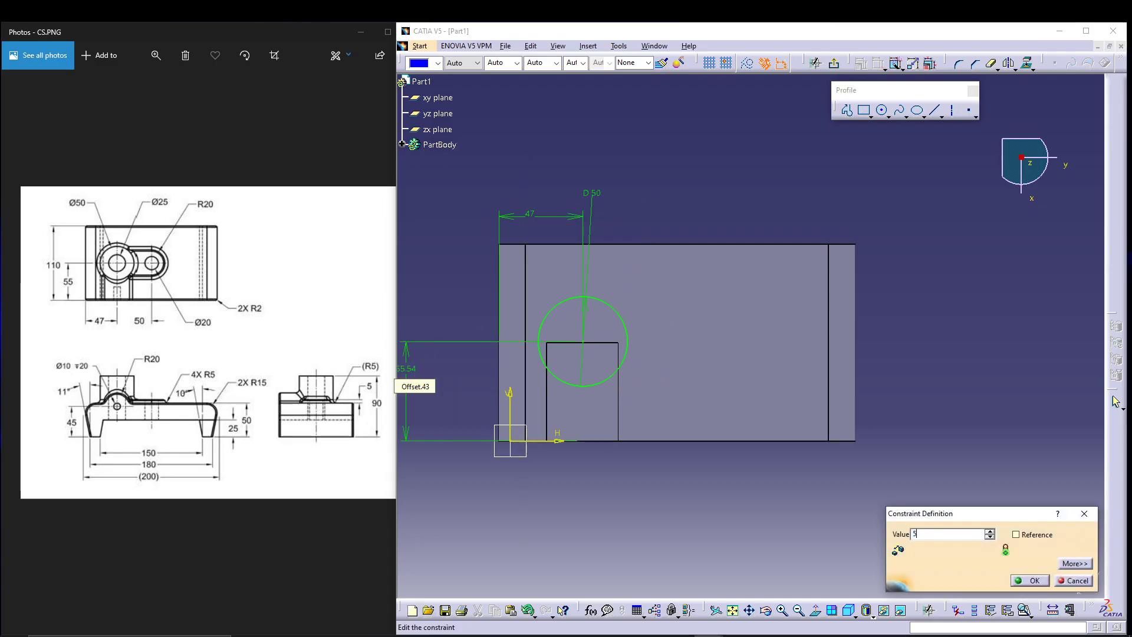
text(5)
key(Return)
drag(410, 429, 479, 394)
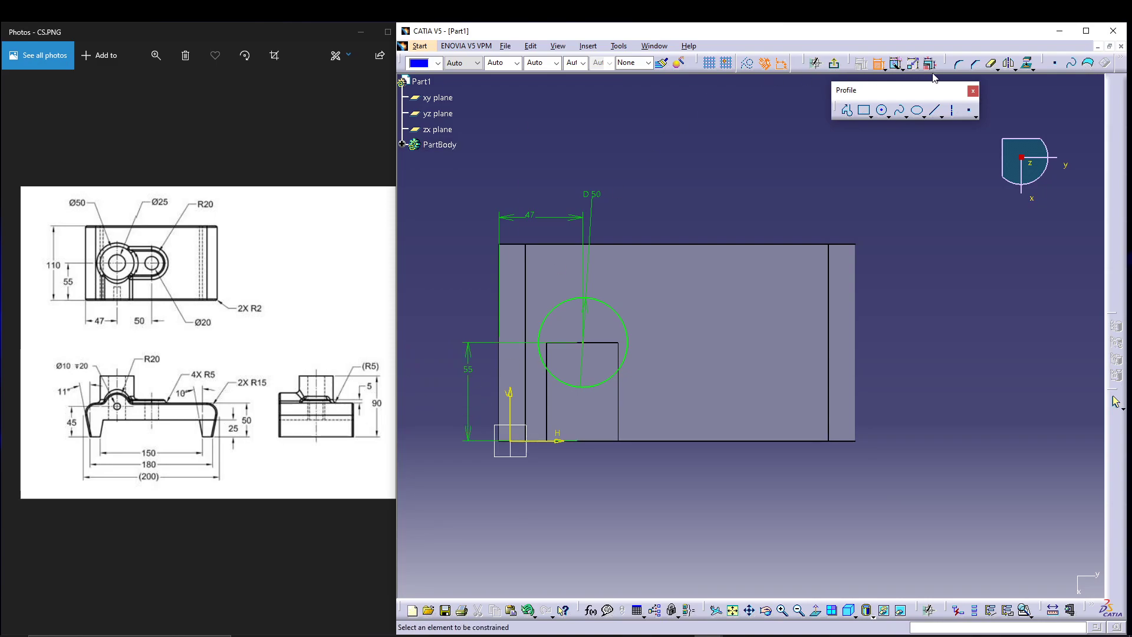
Step: Exit the sketch and pad the 50 mm circle upward by 40 mm to form the cylindrical boss
click(833, 63)
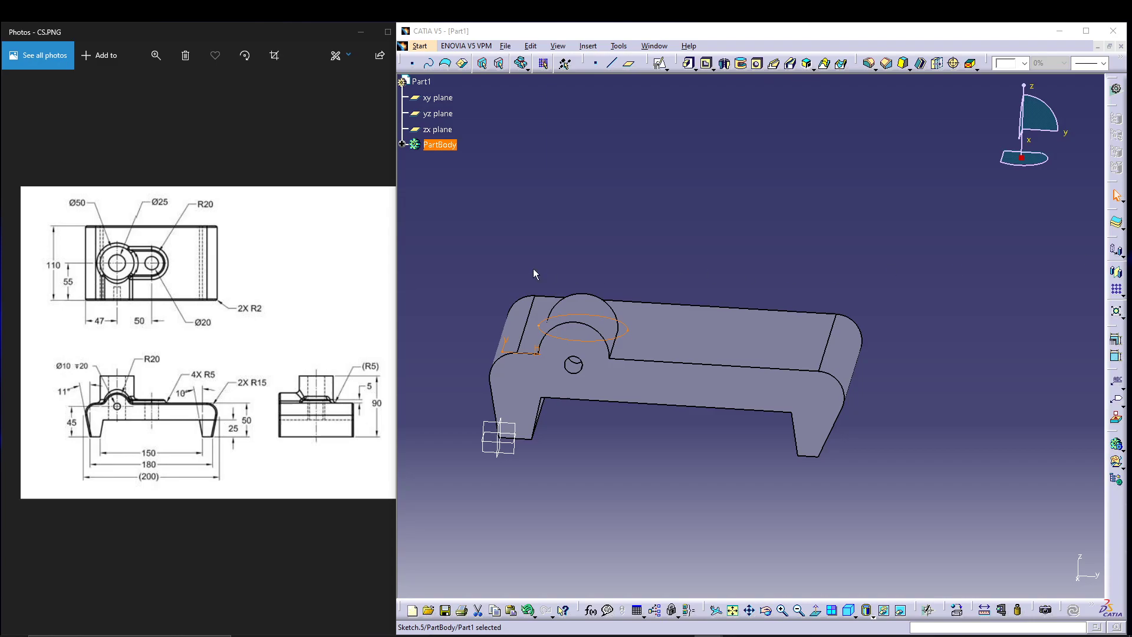
click(690, 64)
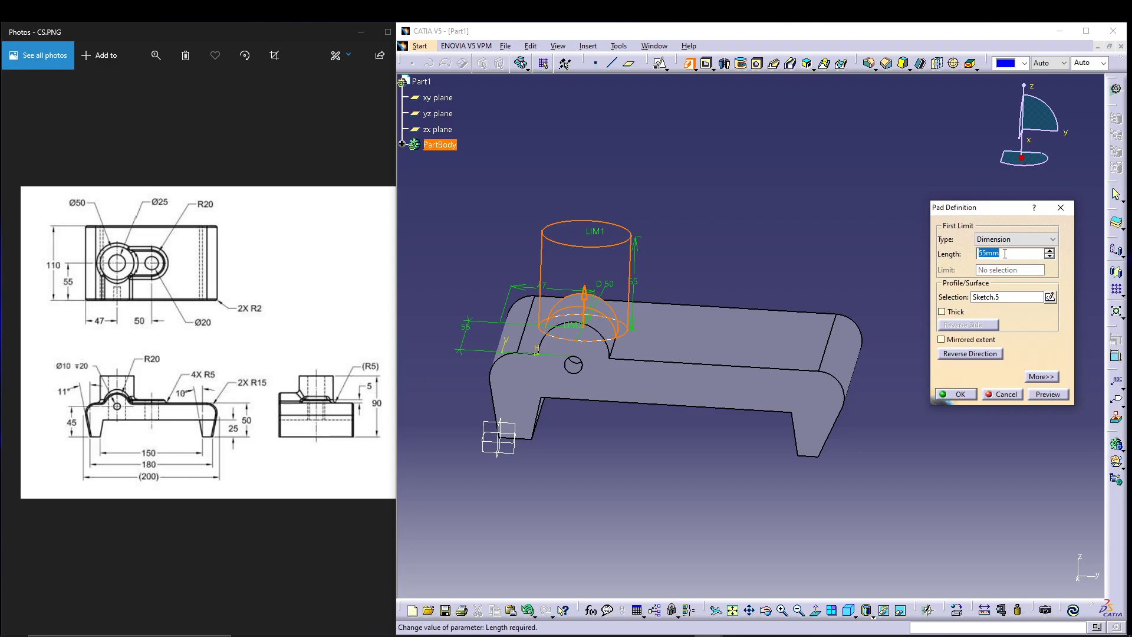
text(40)
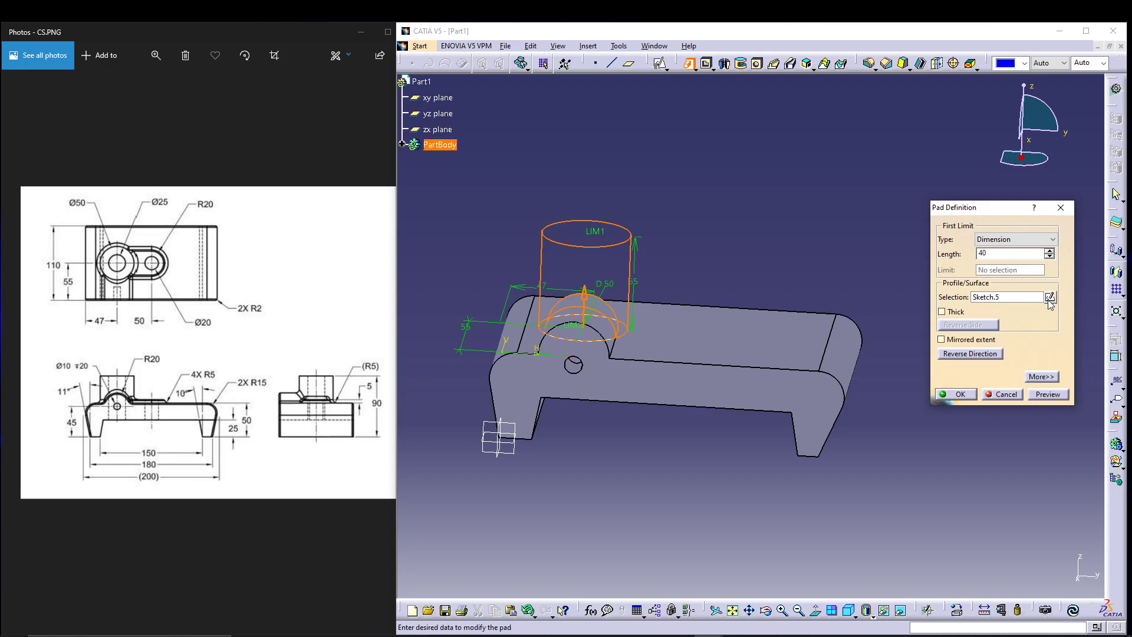
click(1046, 392)
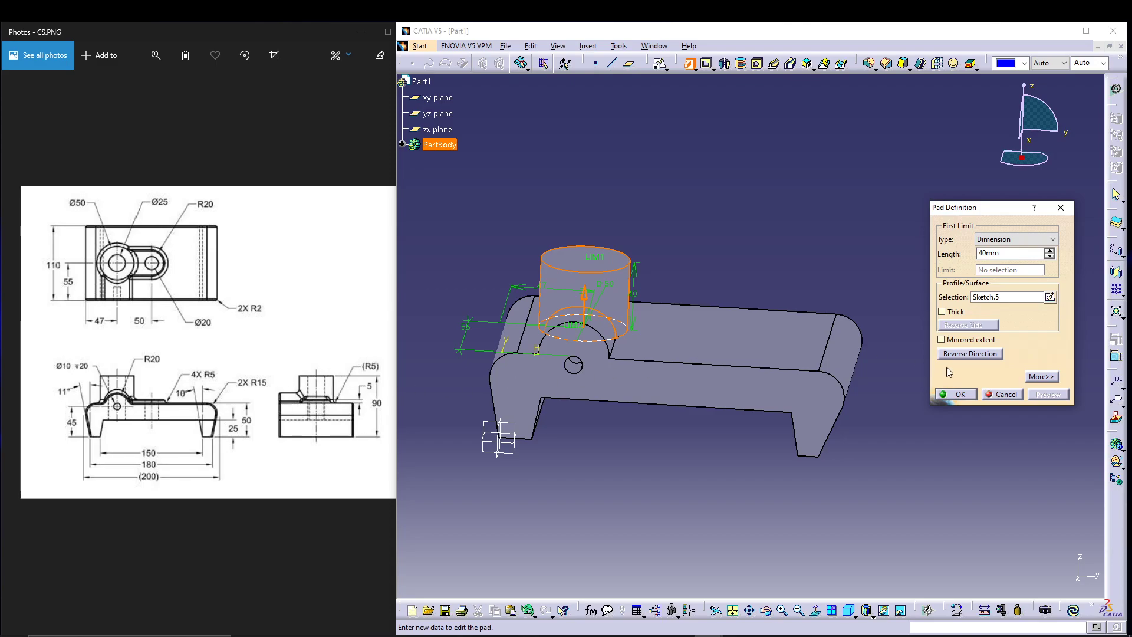
click(960, 394)
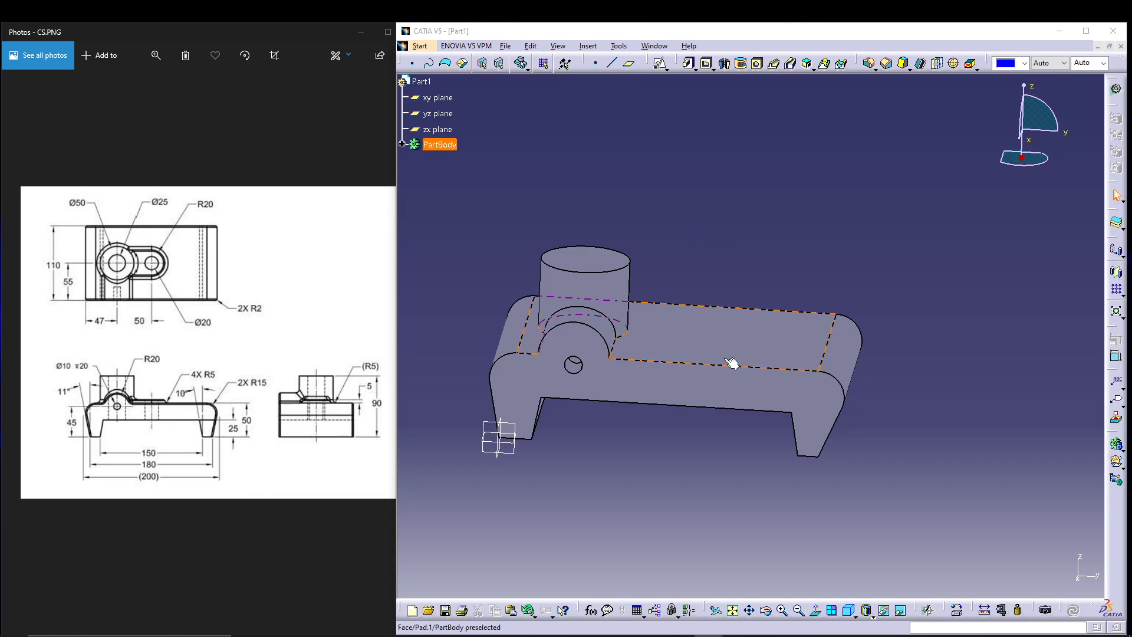
Step: Create another positioned sketch on the base's flat top face with the H and V axes swapped
click(688, 348)
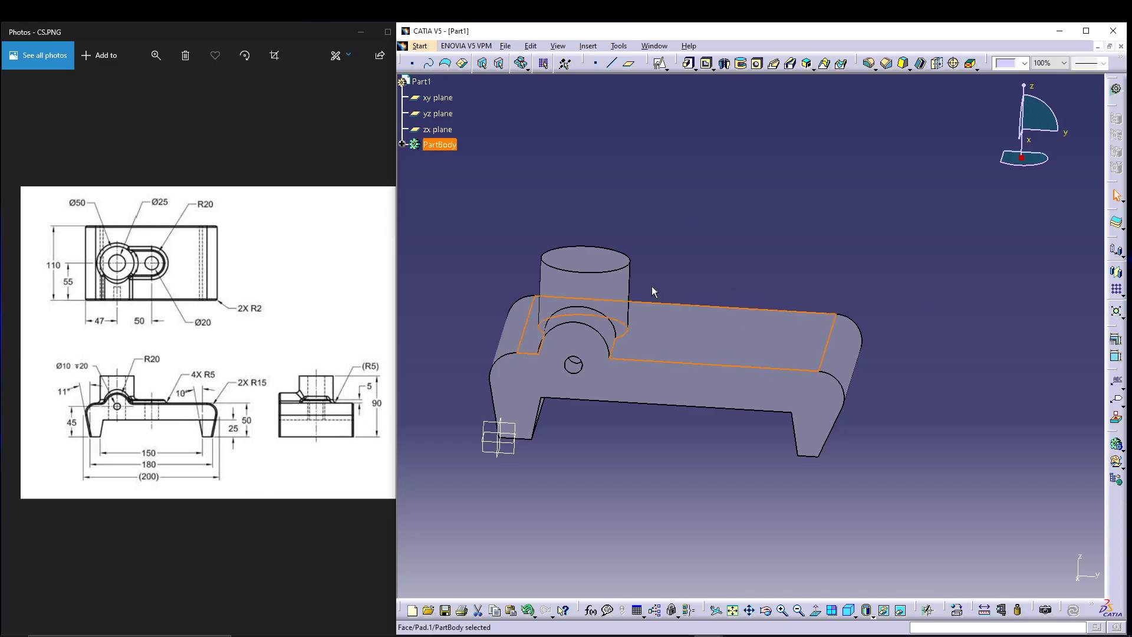
click(658, 63)
click(1051, 558)
click(1027, 577)
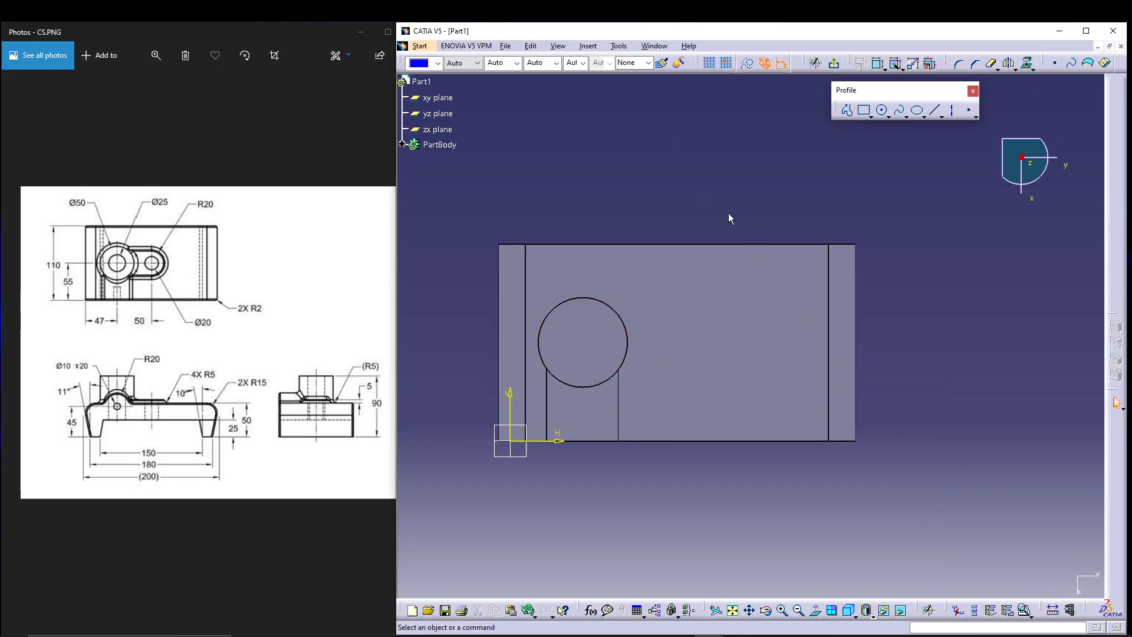
Step: Project the cylindrical boss's circular edge into the sketch as a construction element
click(600, 349)
click(1009, 63)
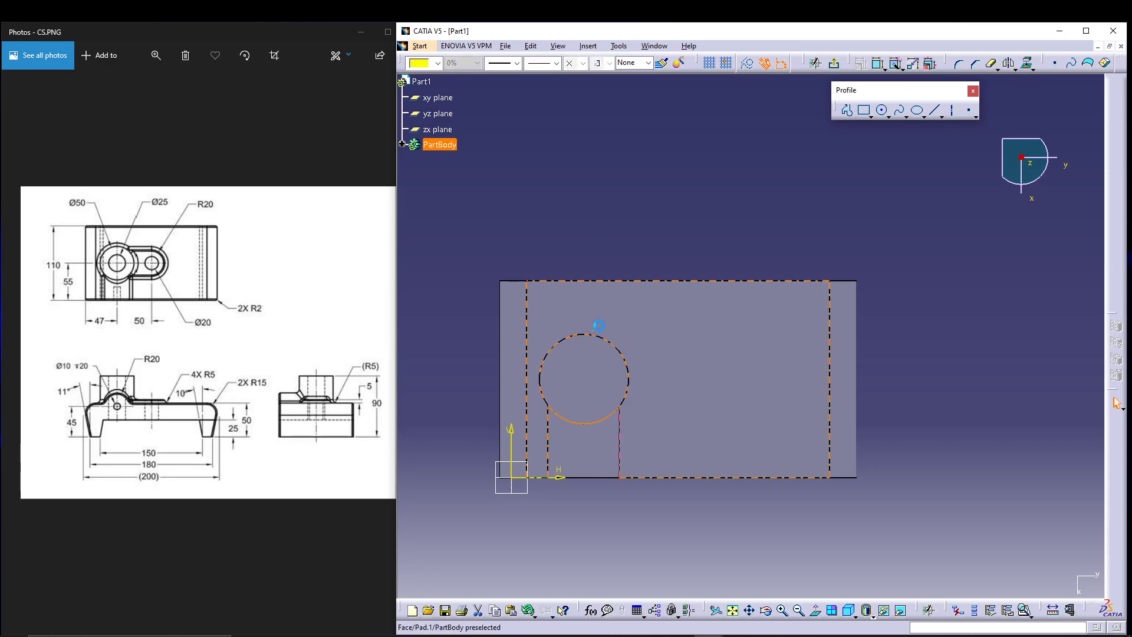
click(638, 195)
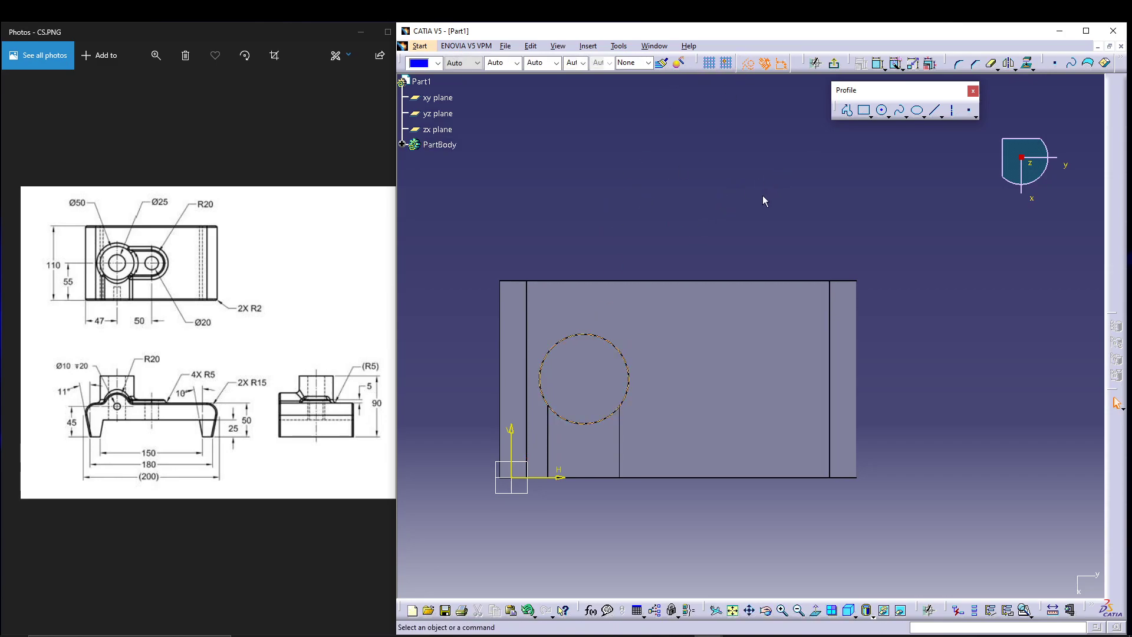
Step: Draw a horizontal elongated hole of about 14.6 mm radius starting inside the boss circle and convert its outline to standard elements
click(871, 116)
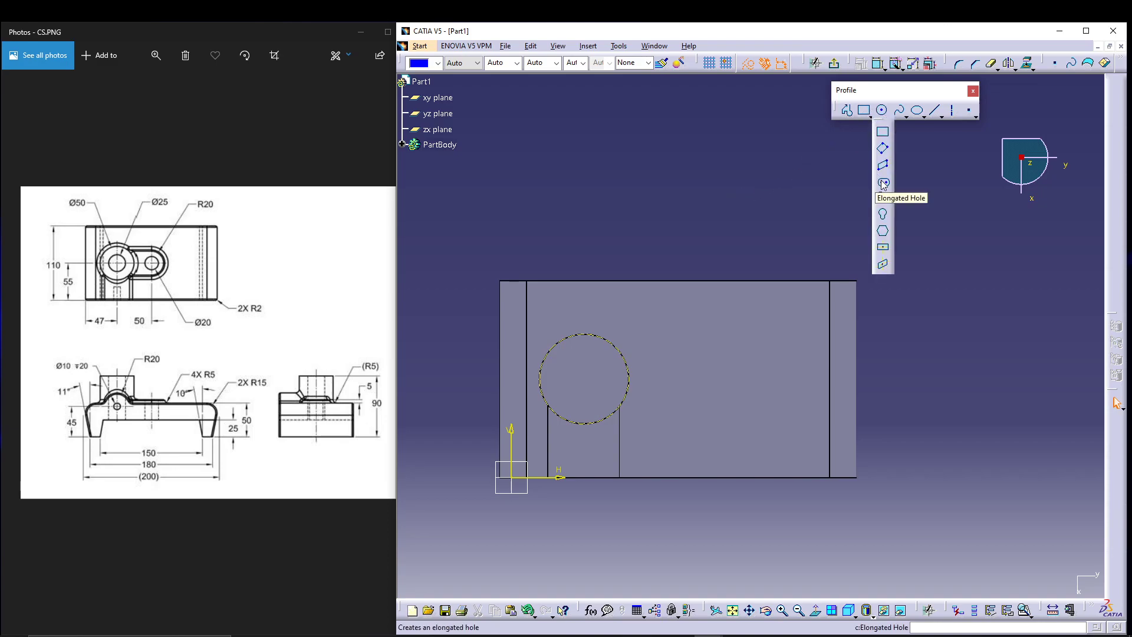
click(882, 183)
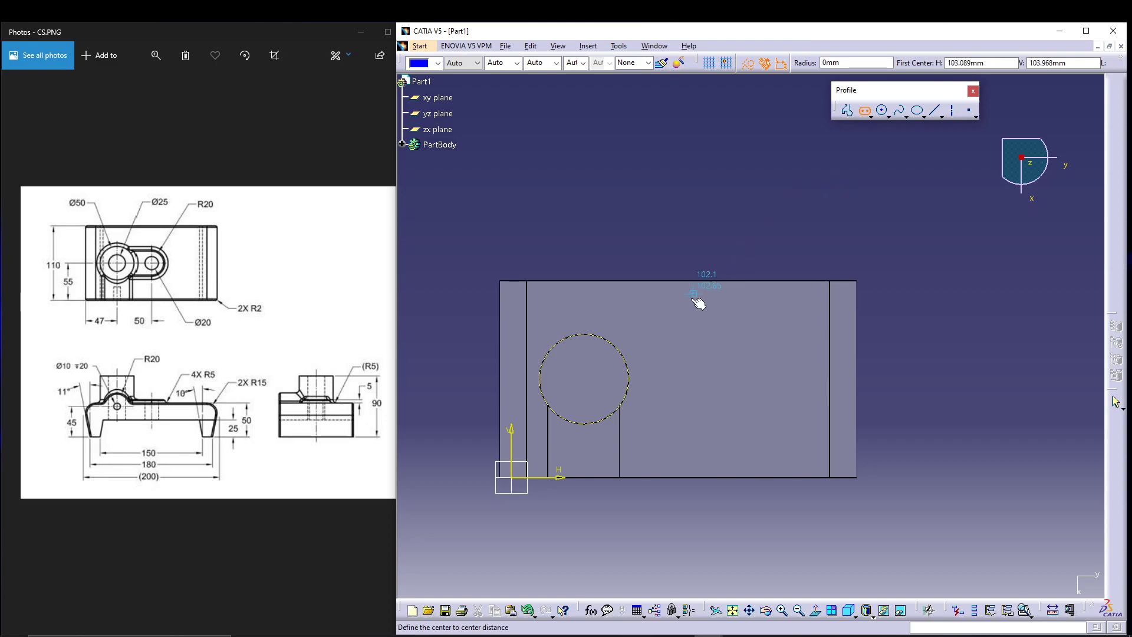
click(610, 375)
click(689, 374)
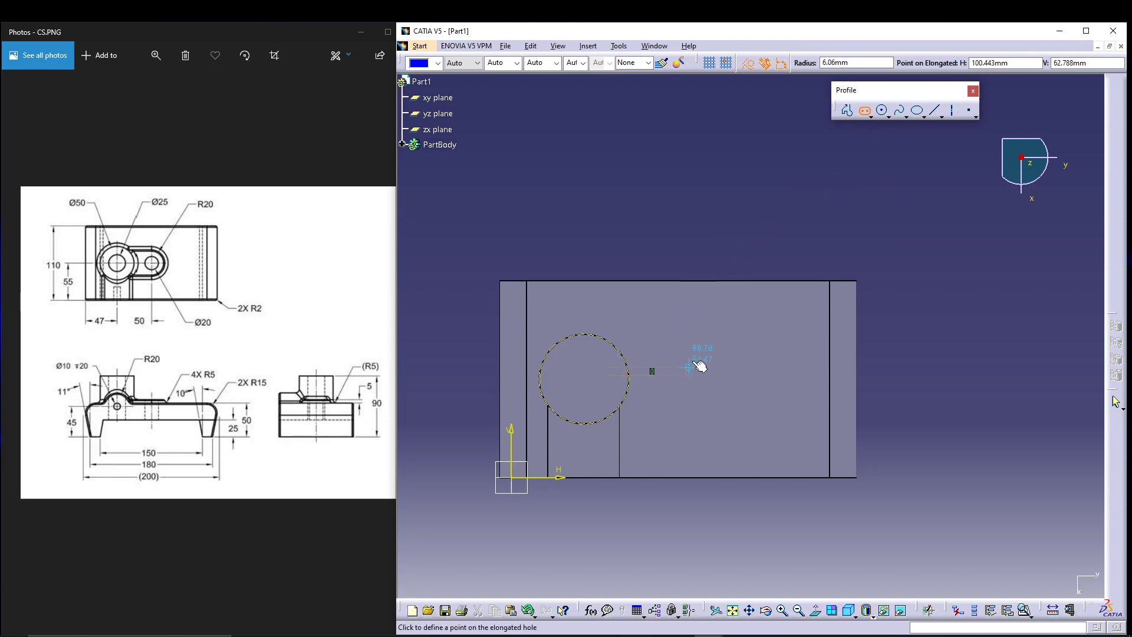
click(707, 357)
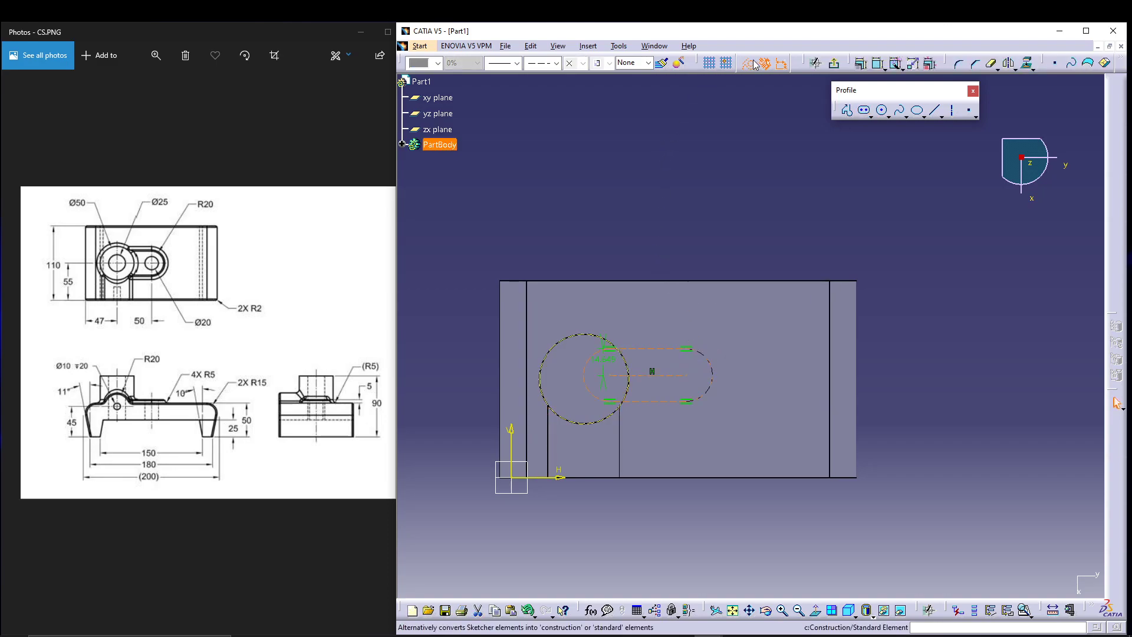
click(698, 207)
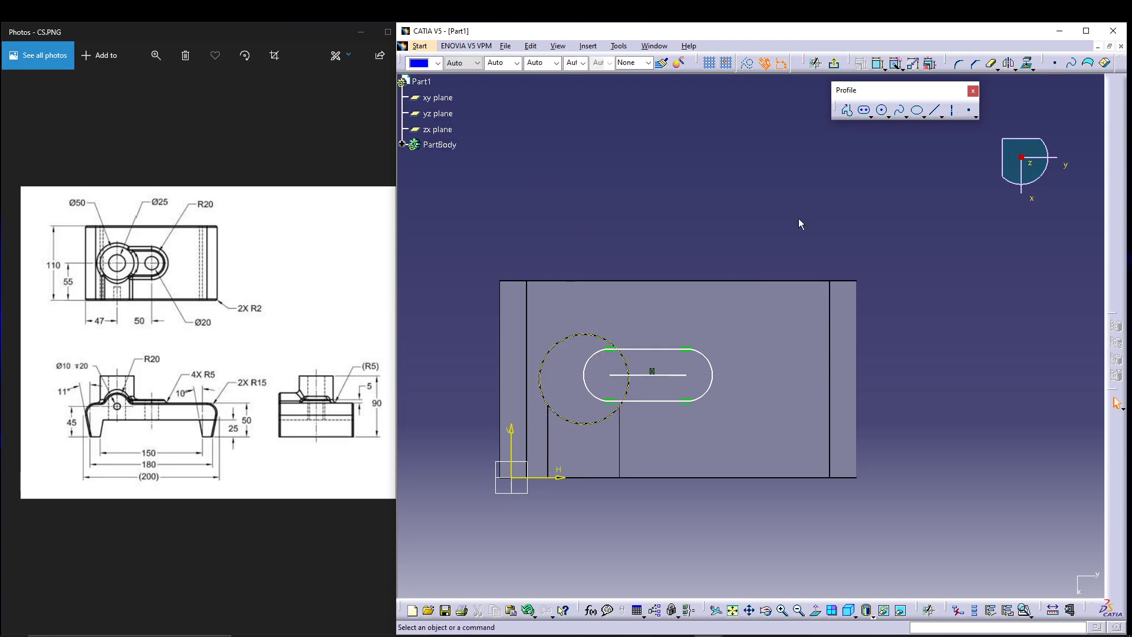
Step: Dimension the radius of the elongated profile's outer end arc and set it to 20 mm
click(878, 63)
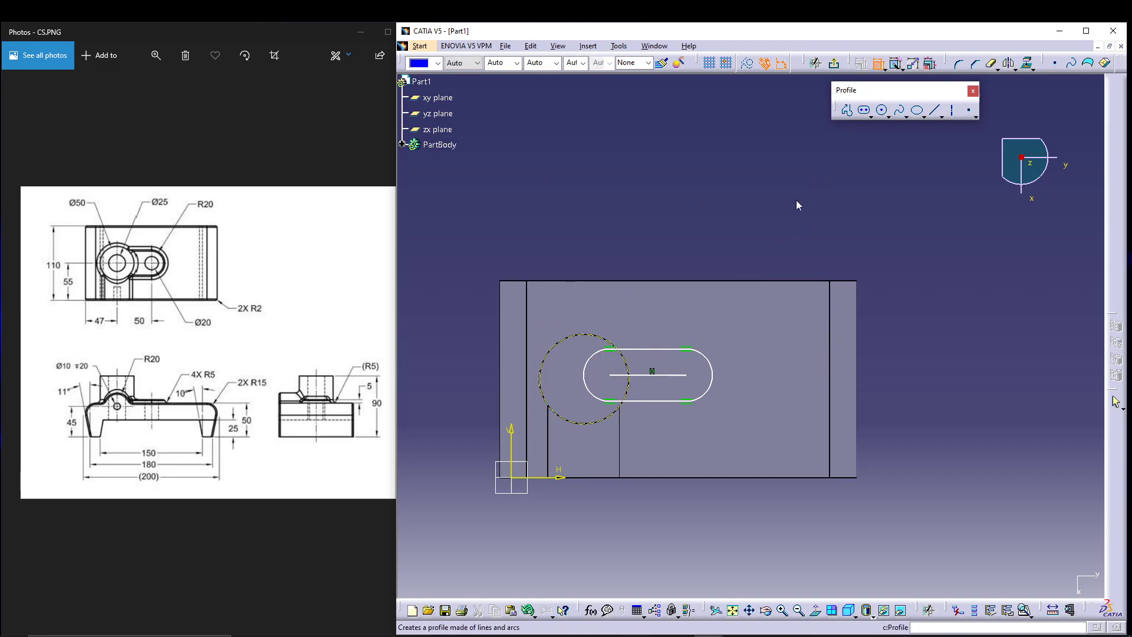
click(714, 369)
click(750, 228)
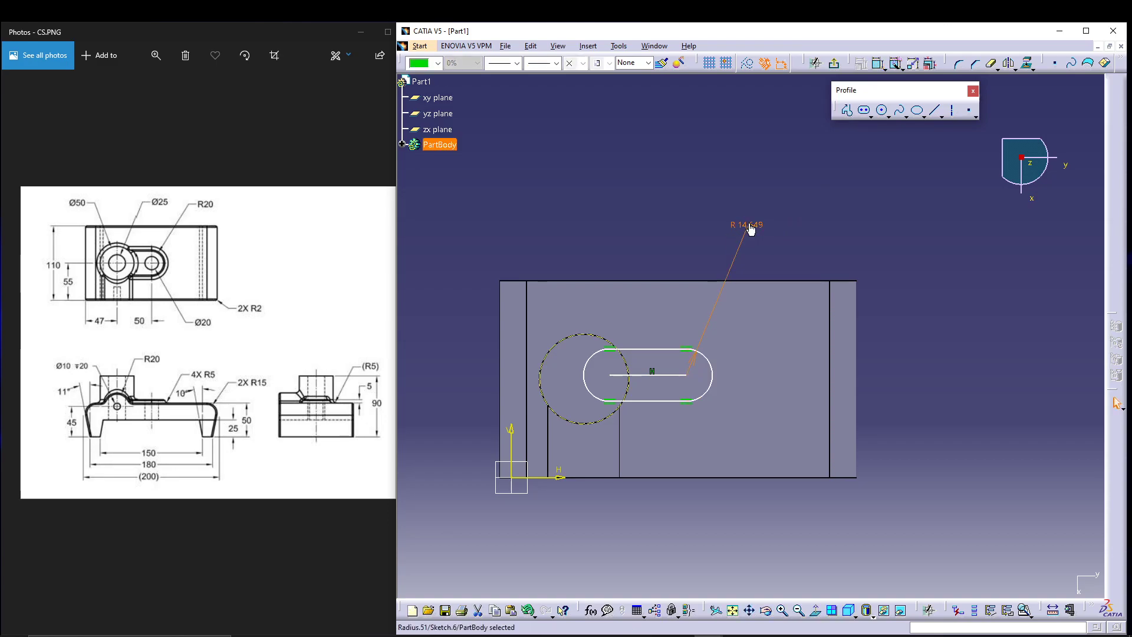
double_click(750, 229)
text(20)
key(Return)
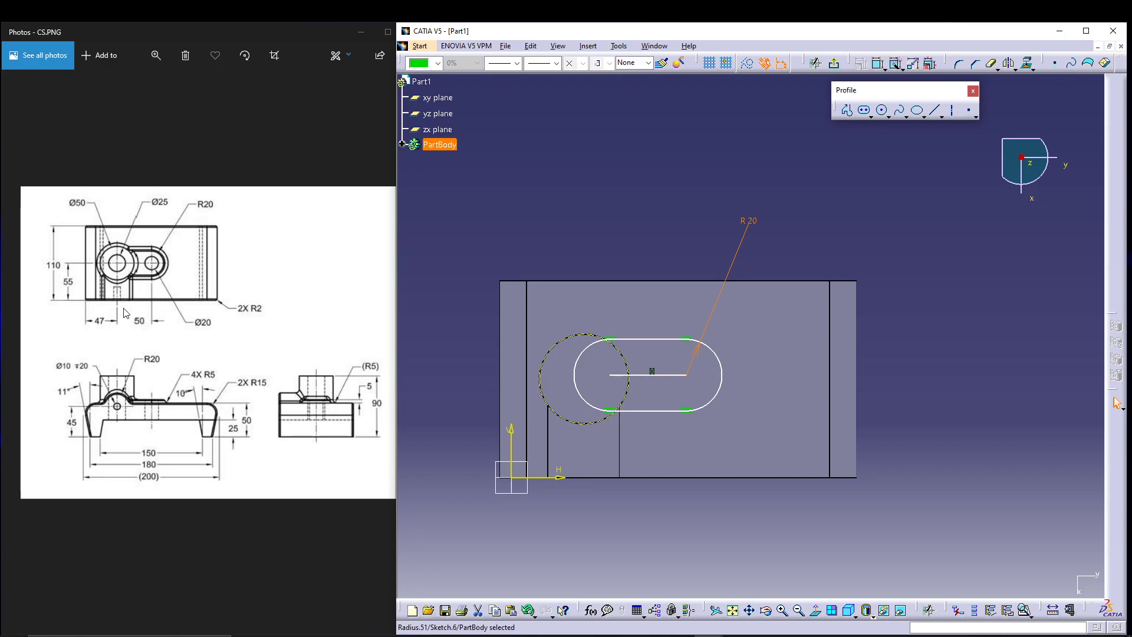
click(675, 208)
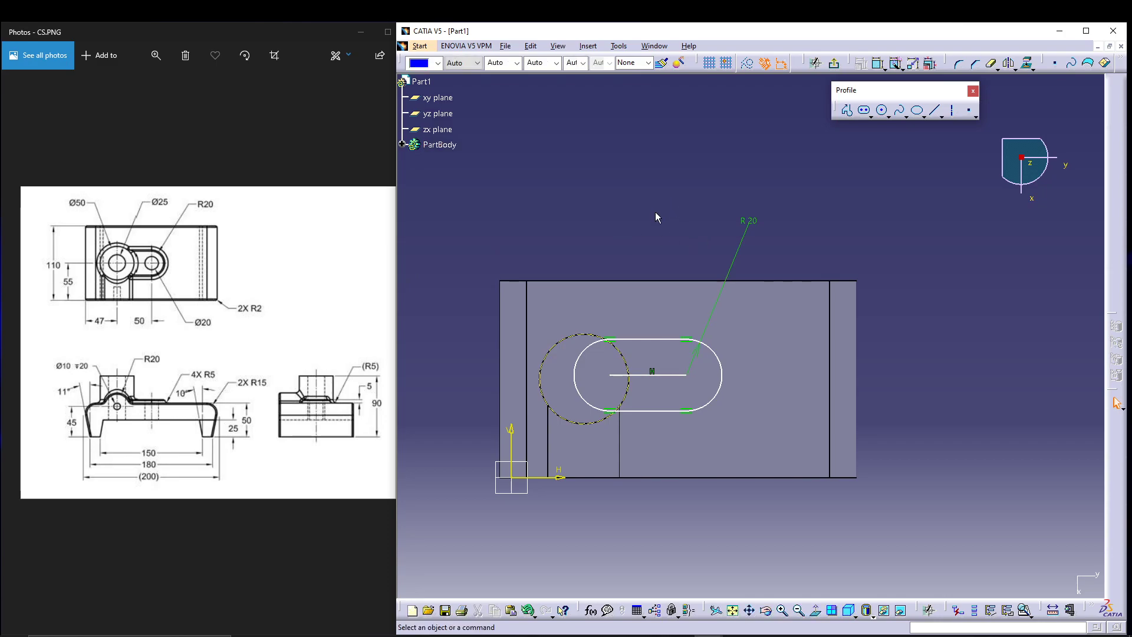
Step: Convert the elongated profile's horizontal centre line to a construction element
middle_drag(621, 208, 643, 207)
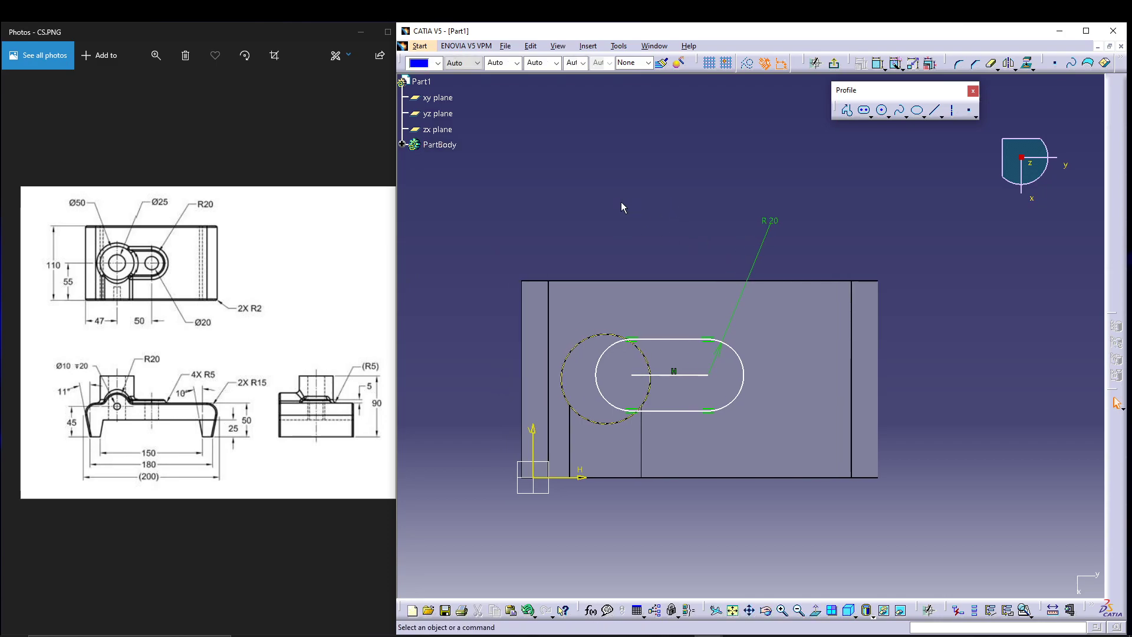
click(680, 376)
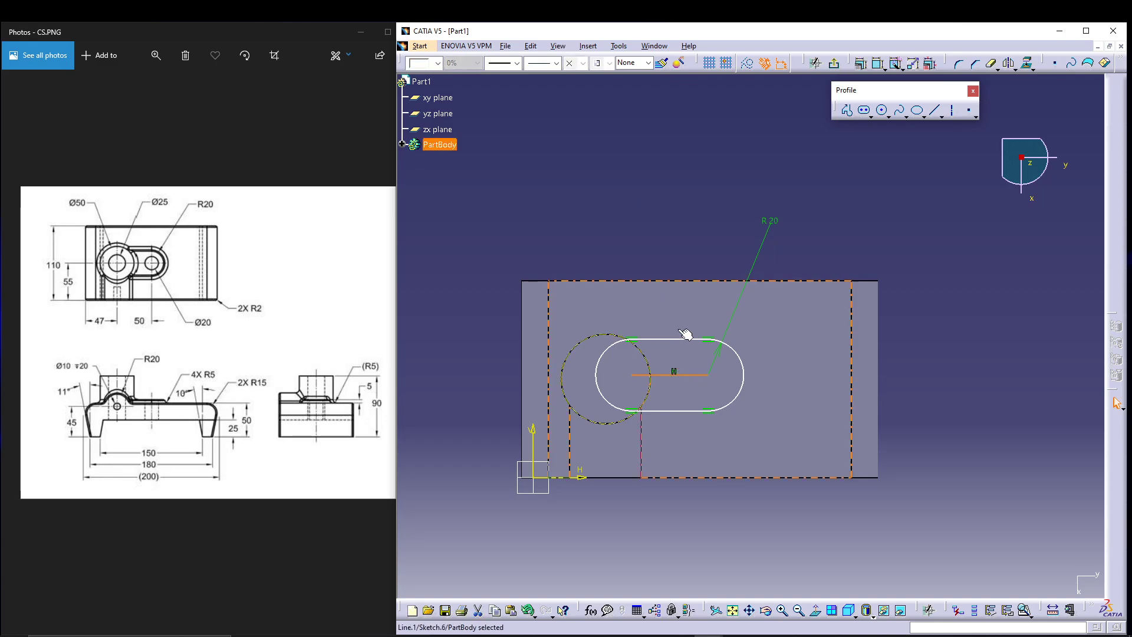
click(747, 63)
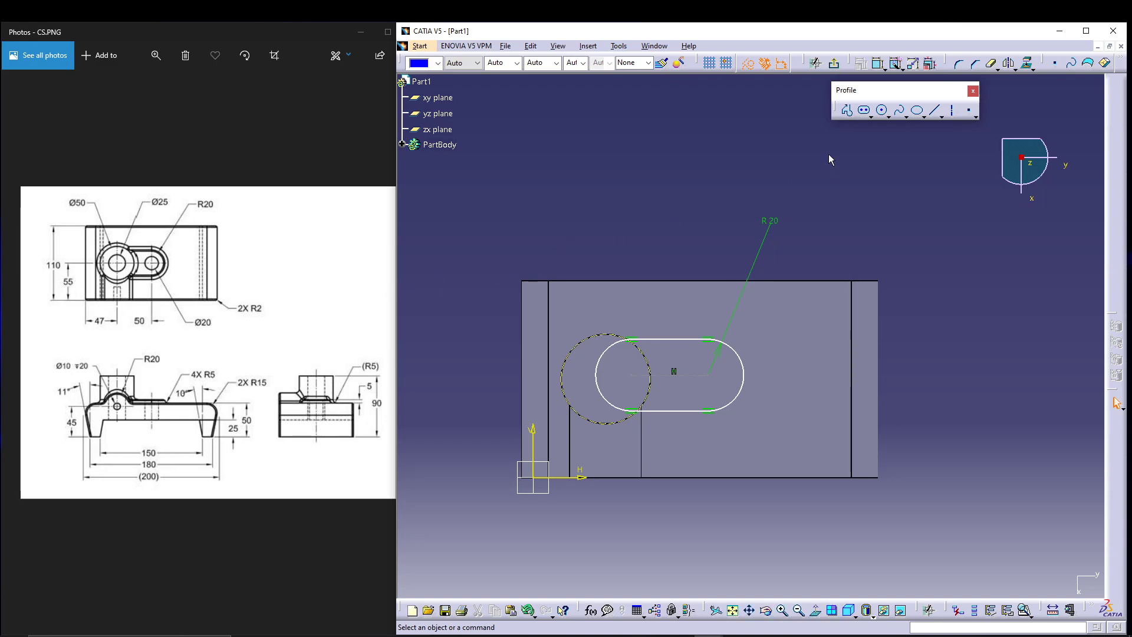
Step: Dimension the elongated profile's outer arc centre from the base's front edge and set the distance to 55 mm
click(878, 63)
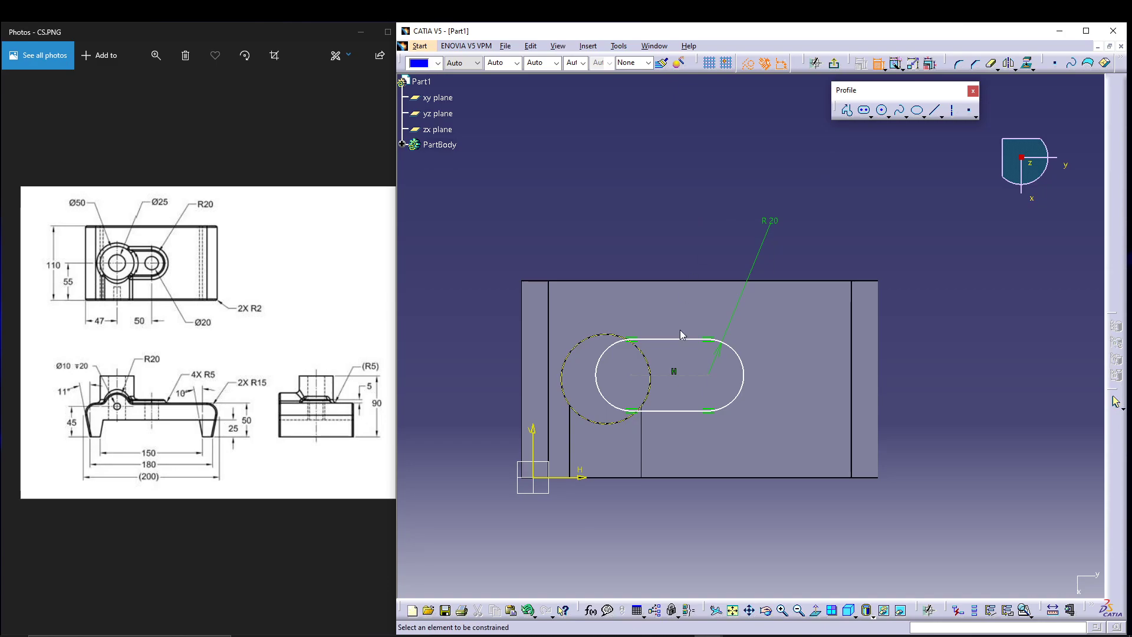
click(708, 374)
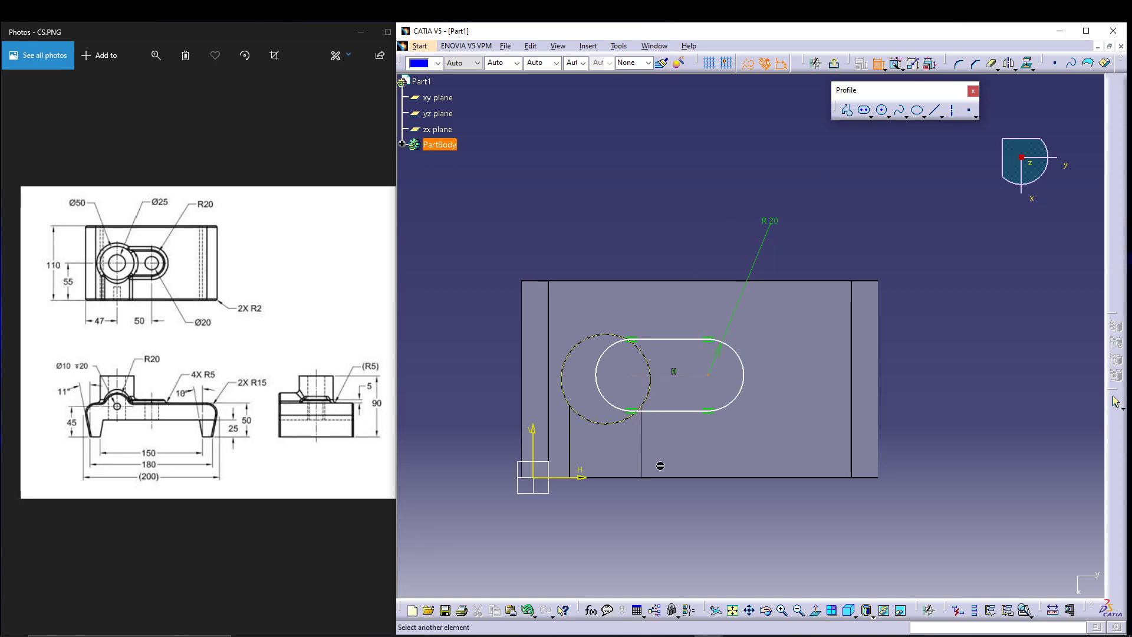
click(673, 478)
click(473, 424)
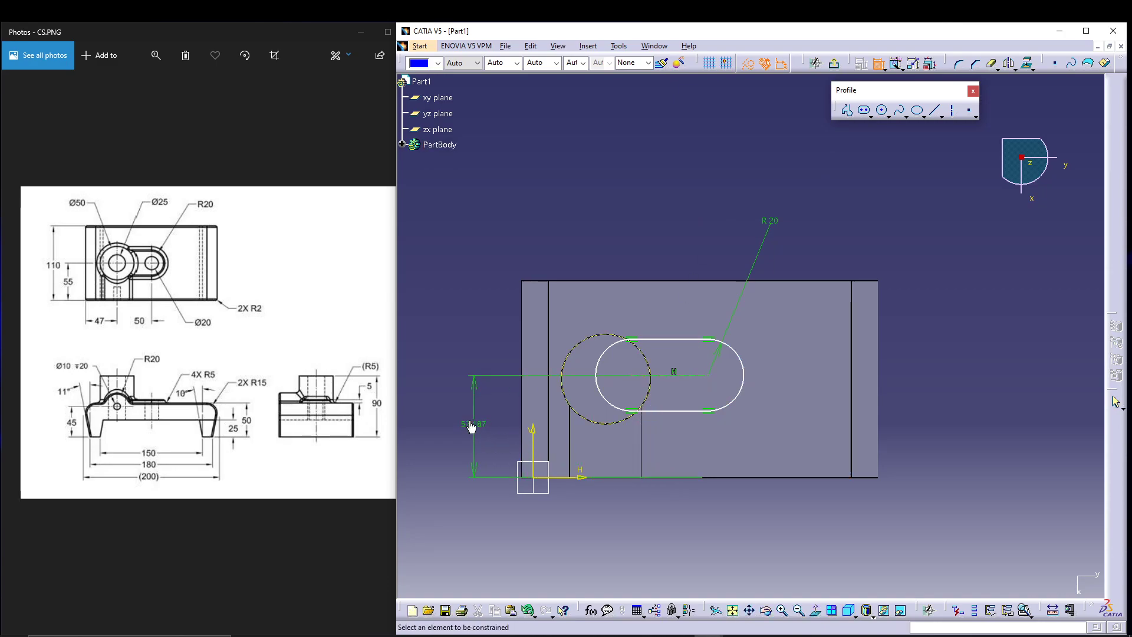
double_click(474, 425)
text(55)
click(1033, 581)
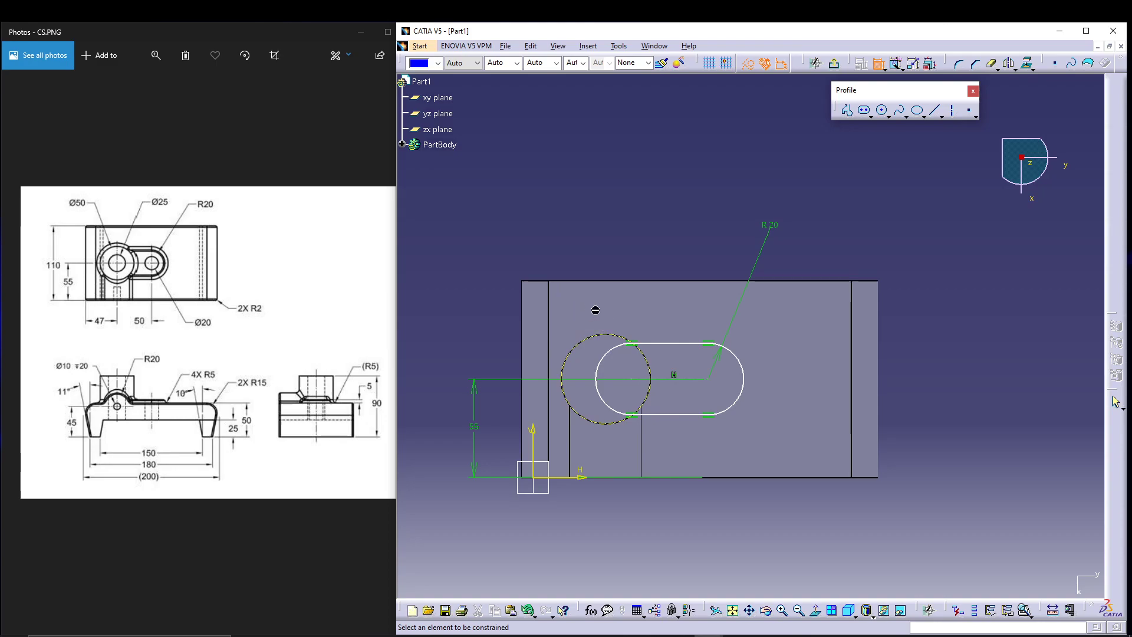
Step: Draw a vertical axis line about 179 mm long through the boss circle, extending past the base's front and rear edges
click(951, 112)
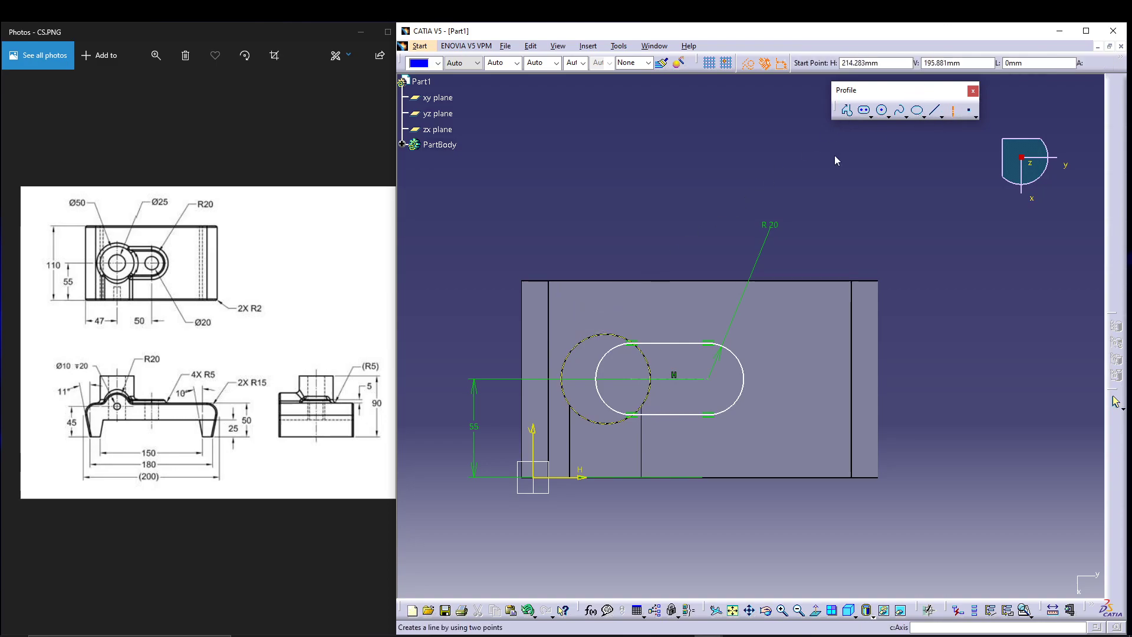
click(598, 216)
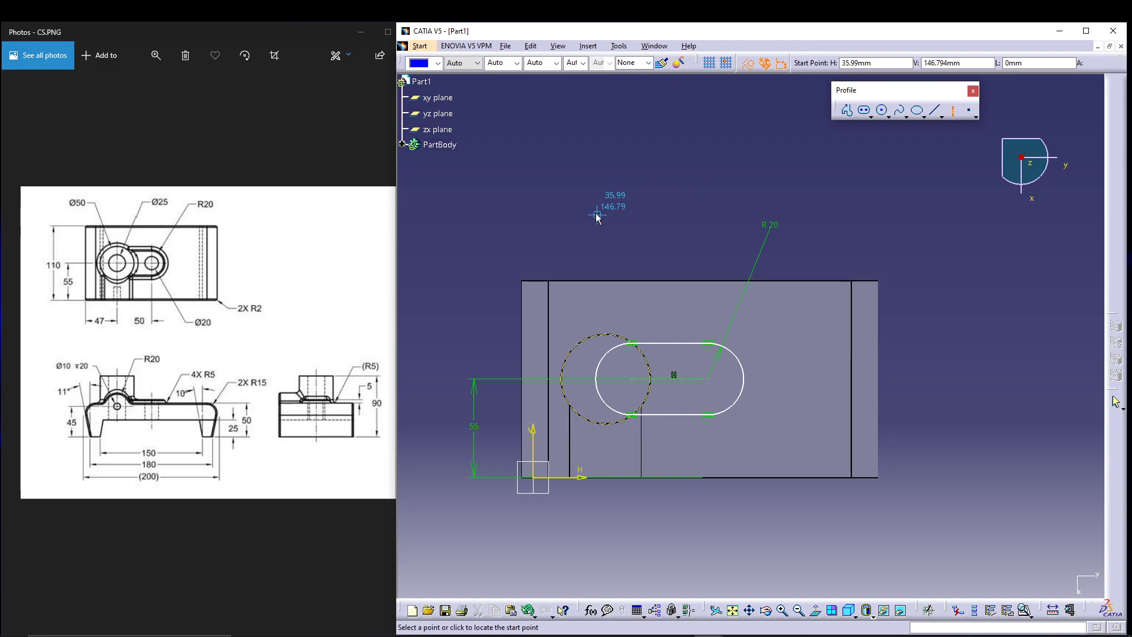
click(597, 536)
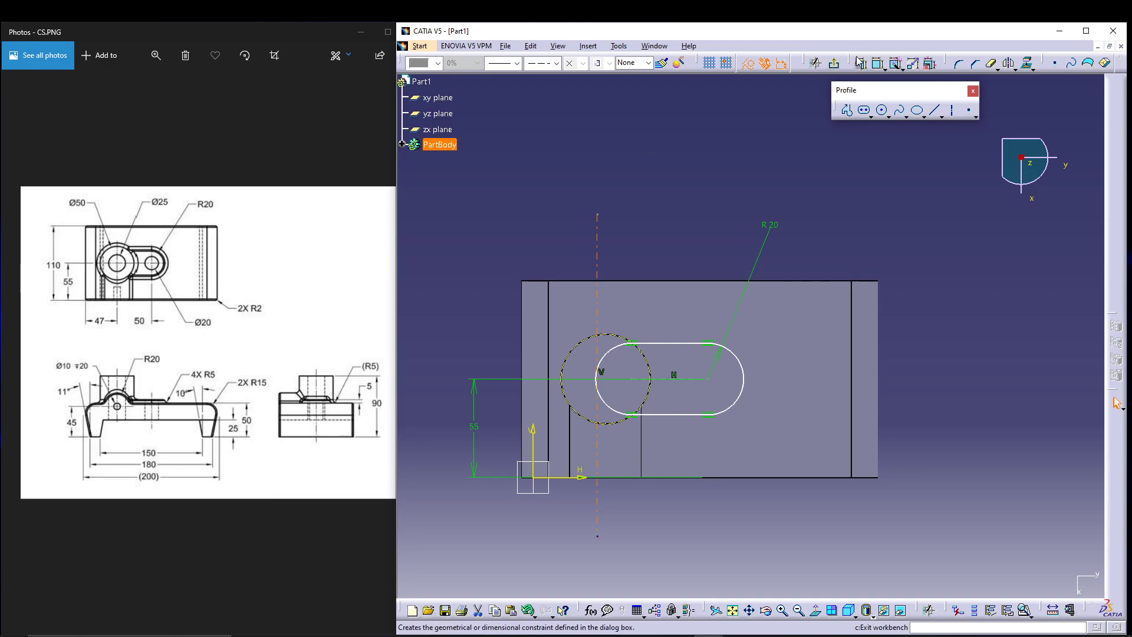
Step: Dimension the vertical axis from the base's left side edge and set the distance to 47 mm
click(878, 63)
click(598, 254)
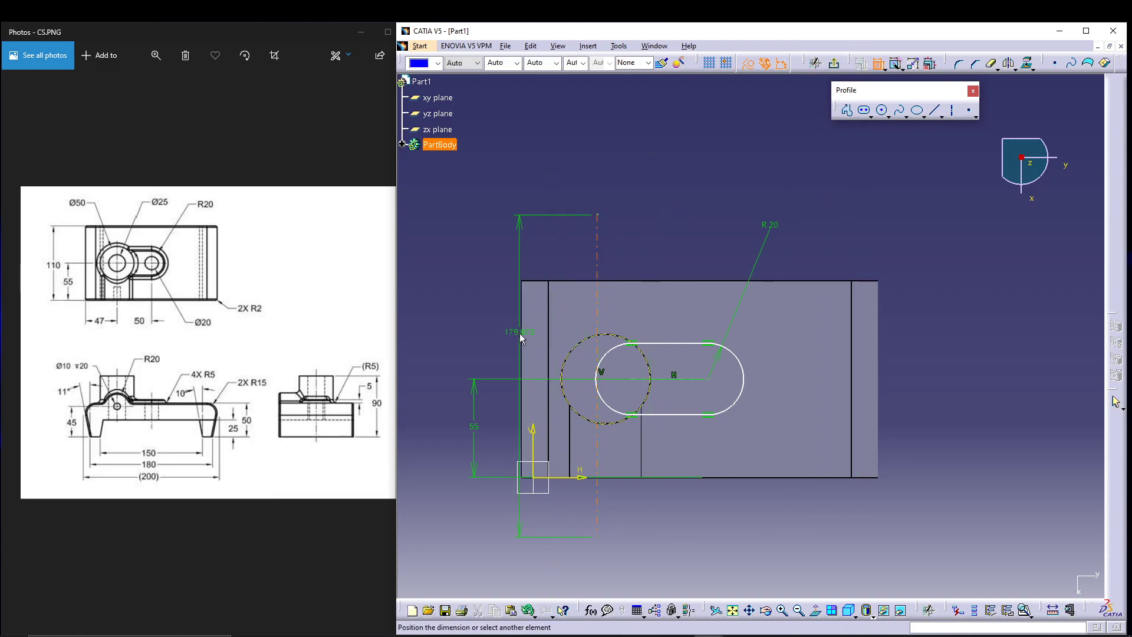
click(524, 325)
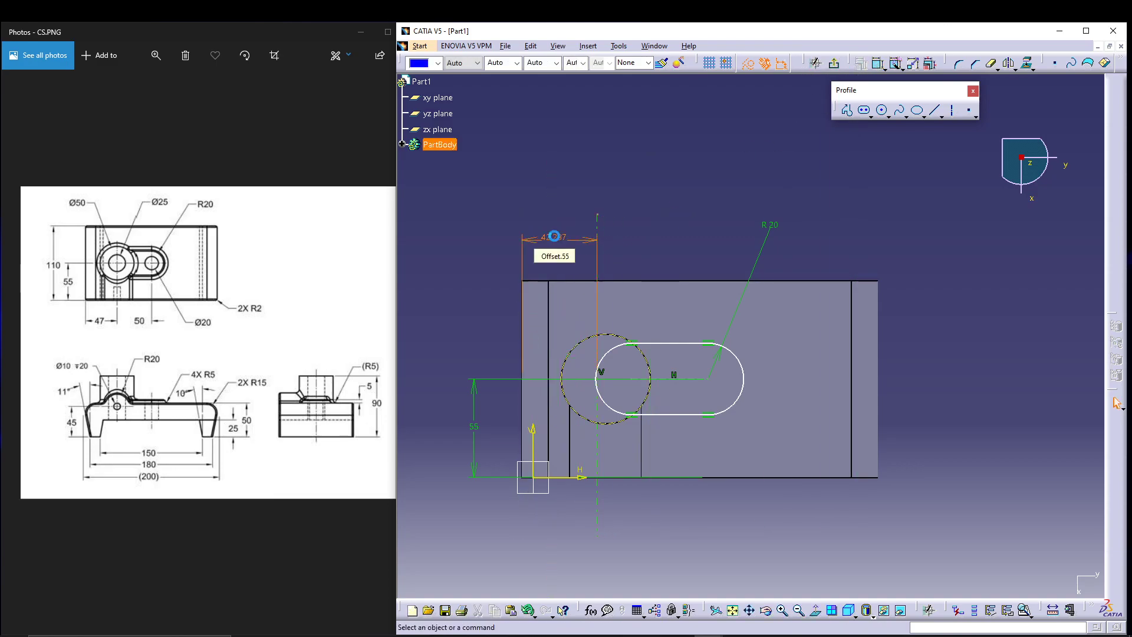
double_click(561, 239)
text(47)
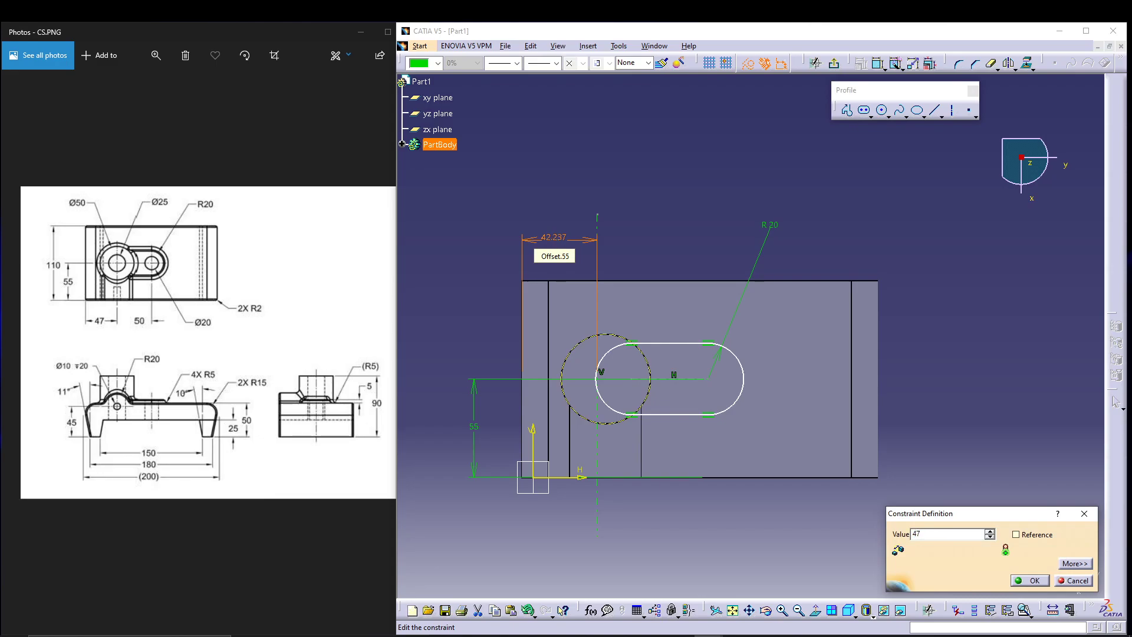
key(Return)
click(693, 182)
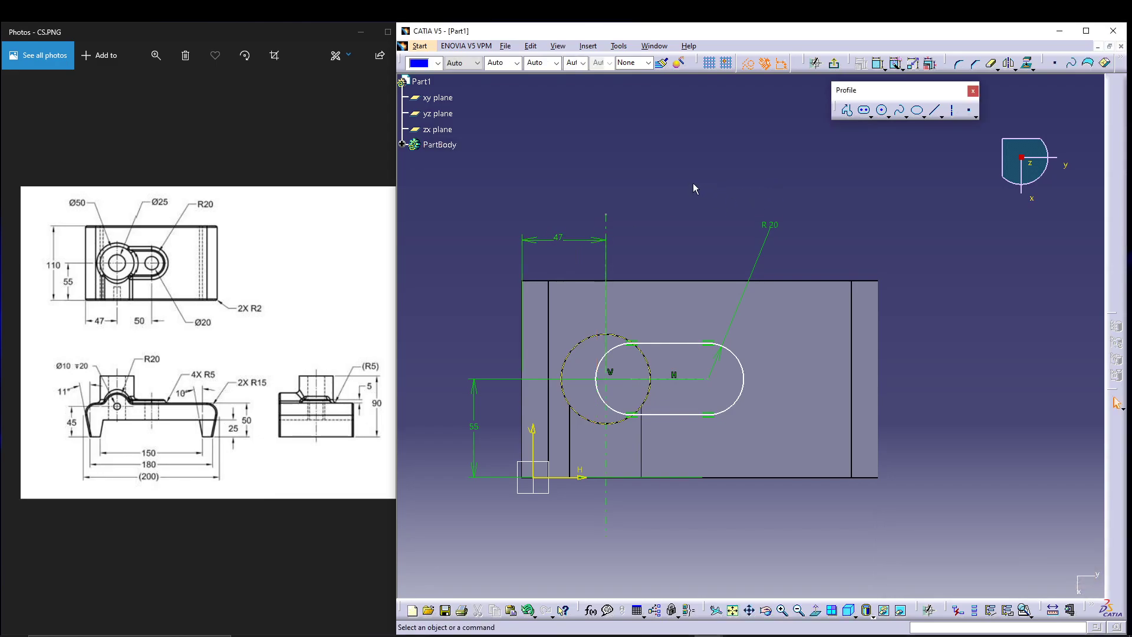
Step: Dimension the elongated profile's outer arc centre from the vertical axis and set the distance to 50 mm
click(878, 63)
click(709, 382)
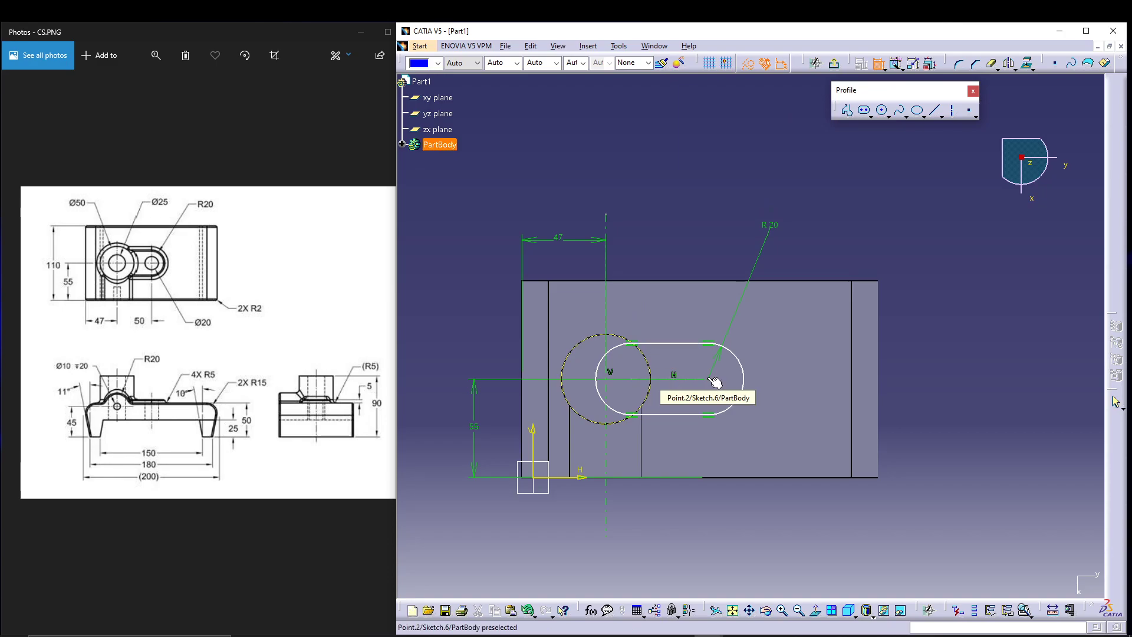
click(614, 268)
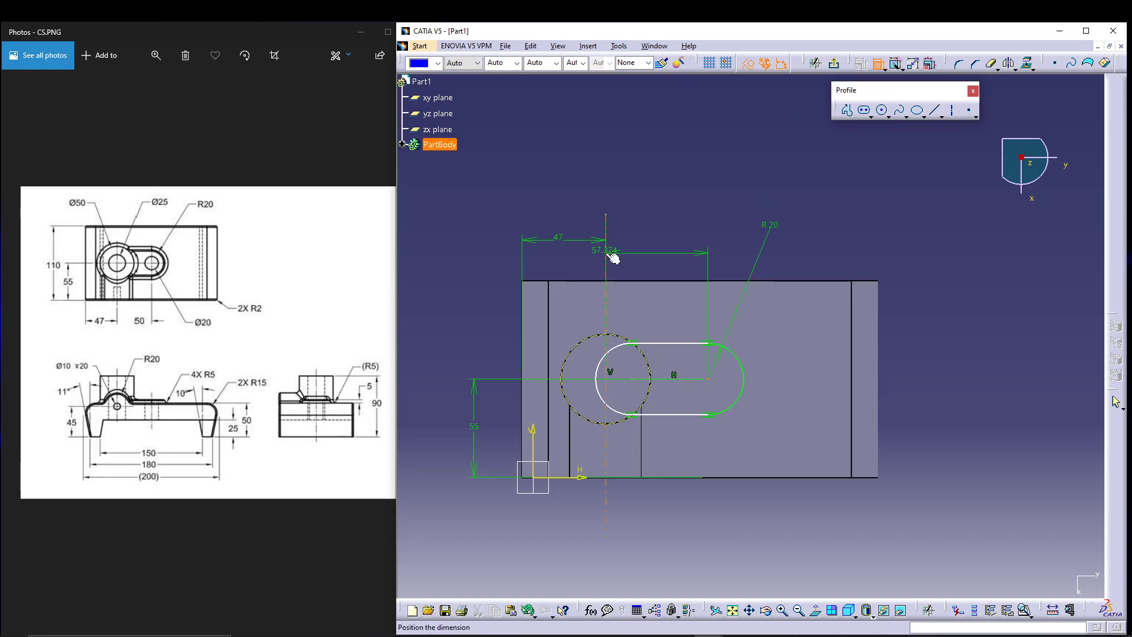
double_click(667, 495)
text(50)
key(Return)
click(883, 527)
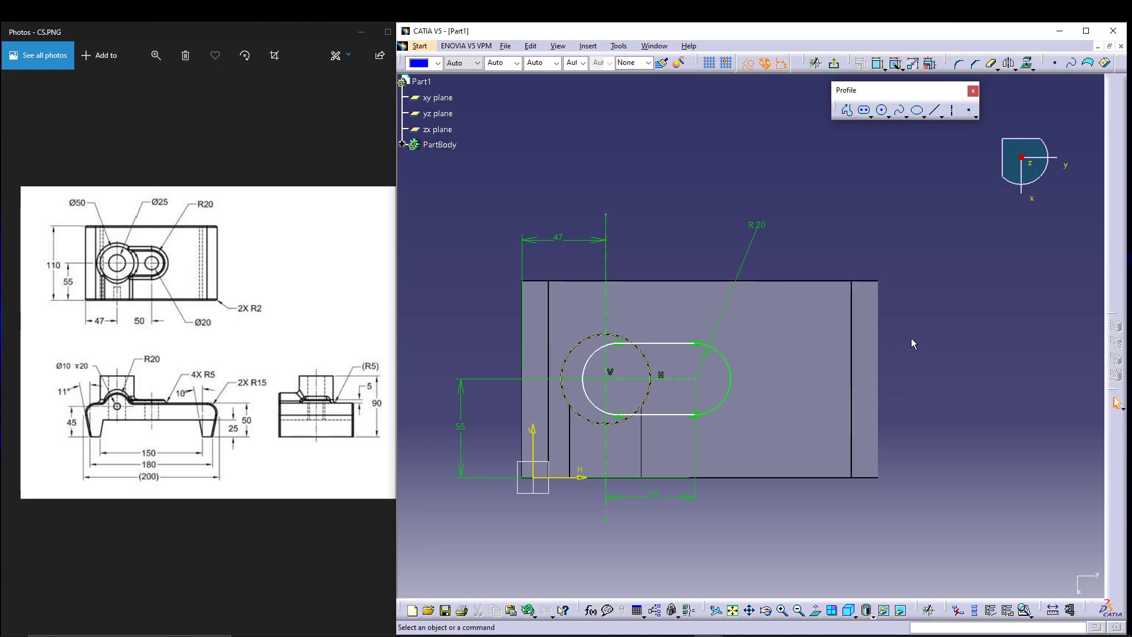
Step: Convert the projected boss circle to a standard element and trim the elongated profile's inner arc above the vertical axis's lower crossing
click(597, 336)
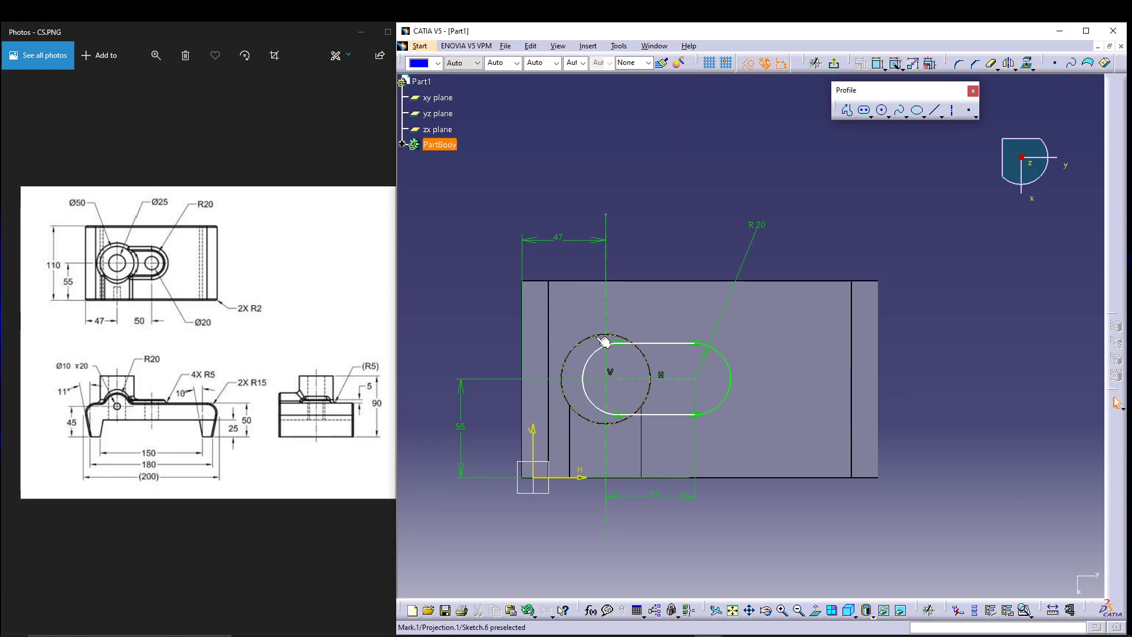
click(747, 63)
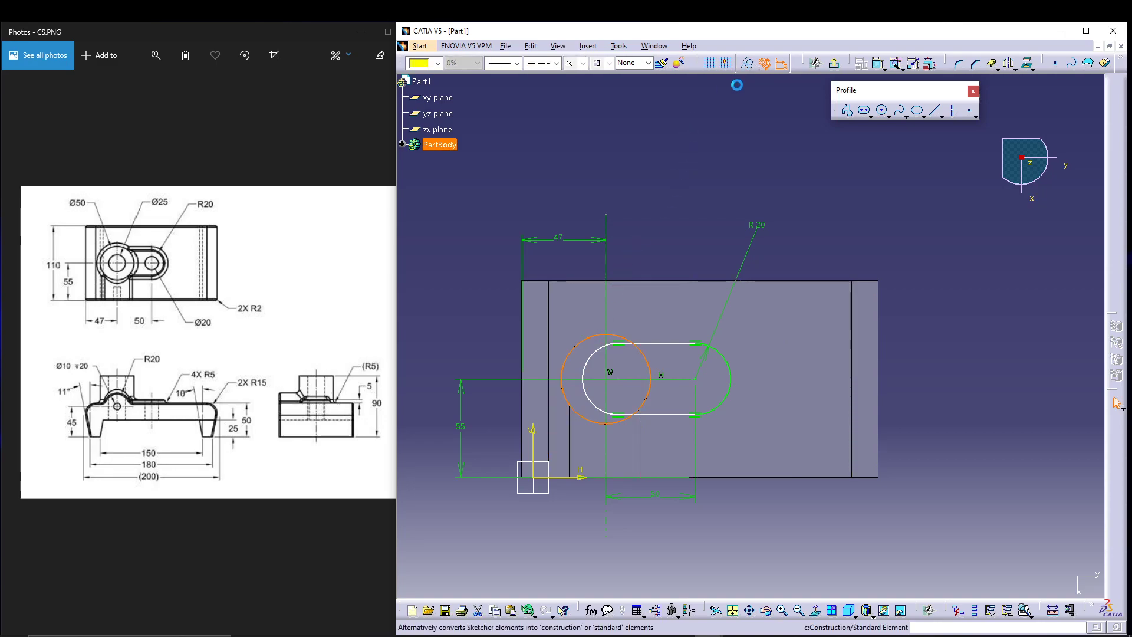
click(993, 63)
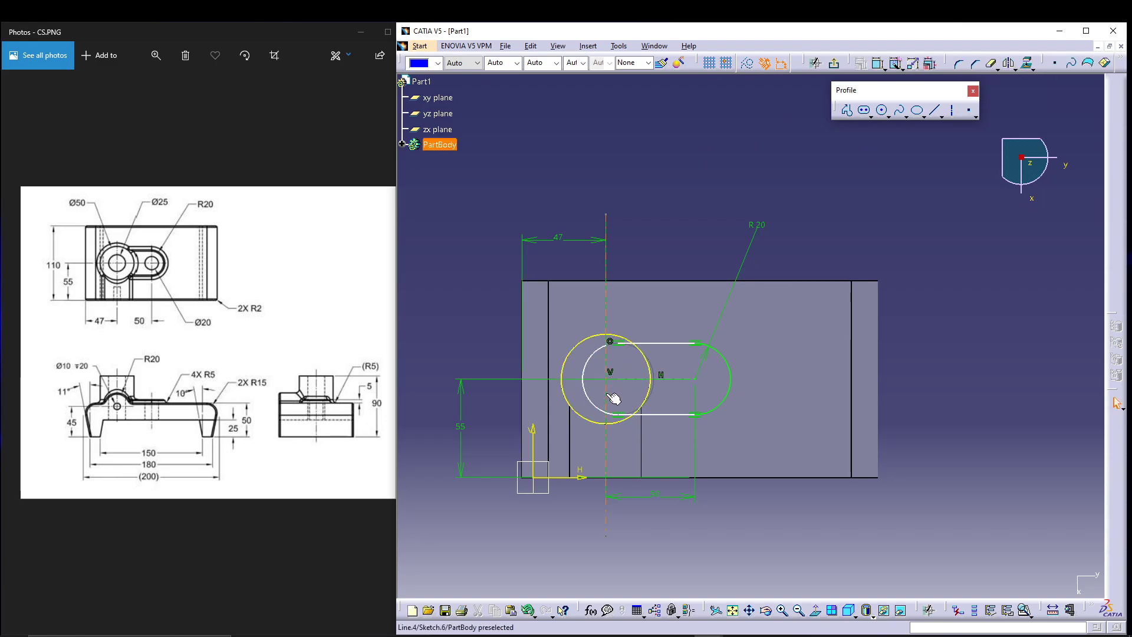
click(601, 356)
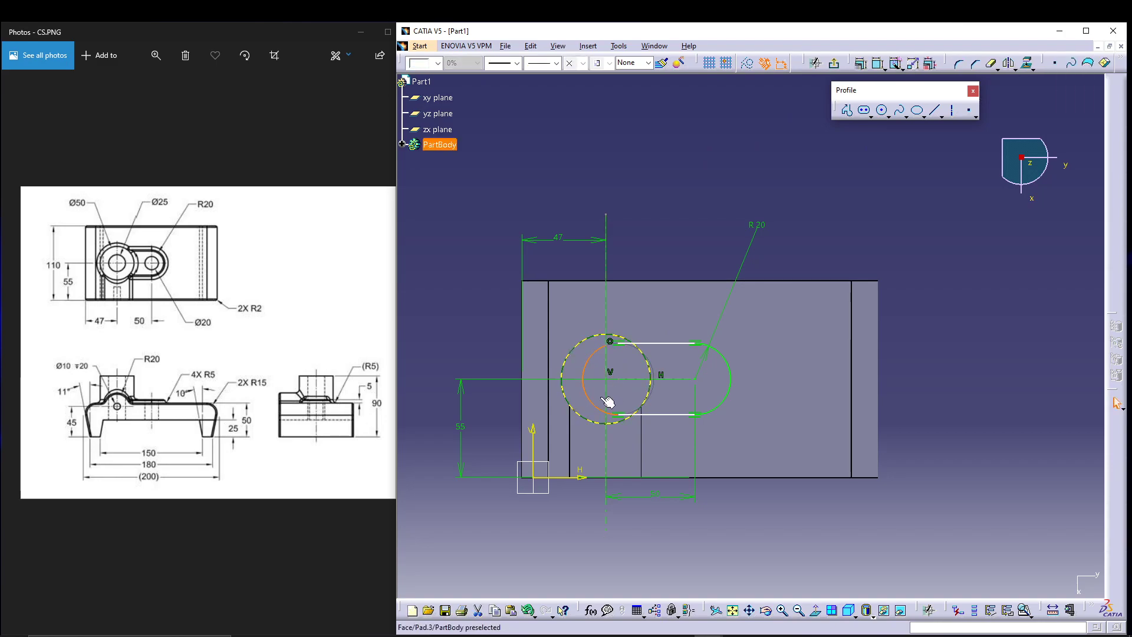
click(991, 61)
click(599, 357)
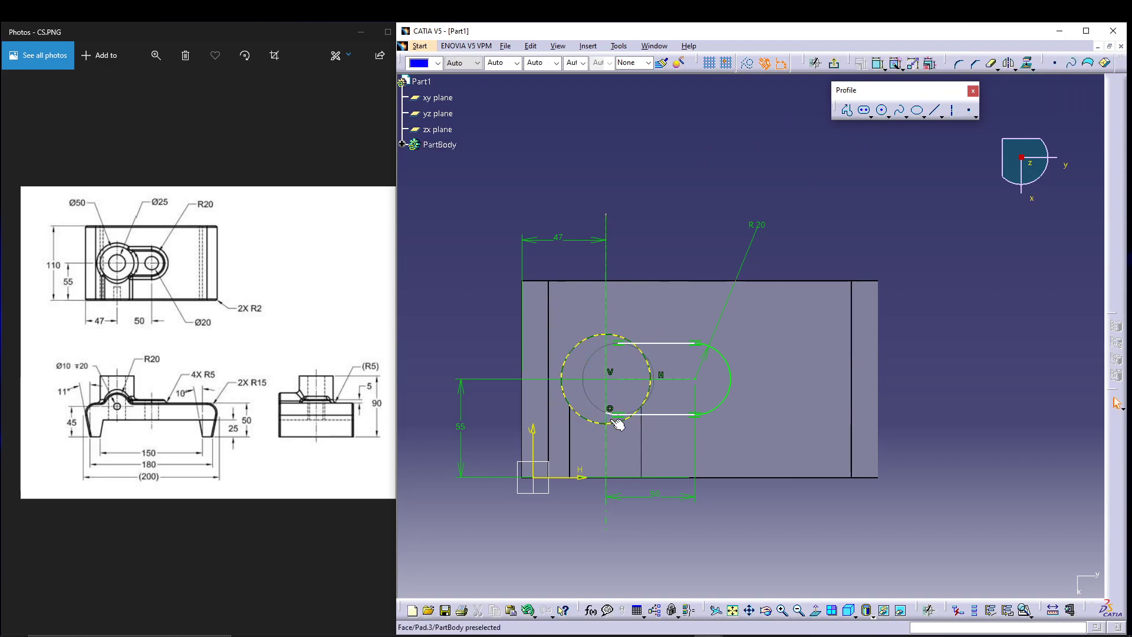
Step: Trim both straight lines of the elongated profile back to the boss circle and remove the remaining piece of inner arc
click(635, 418)
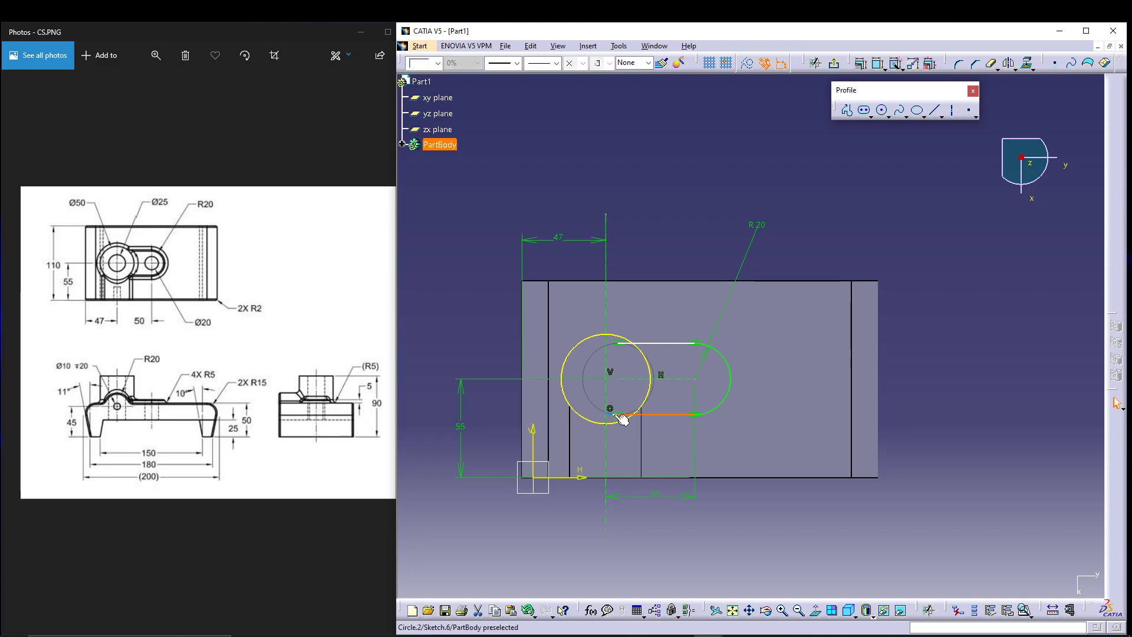
mouse_move(625, 448)
middle_down()
mouse_move(624, 401)
mouse_move(760, 377)
middle_up()
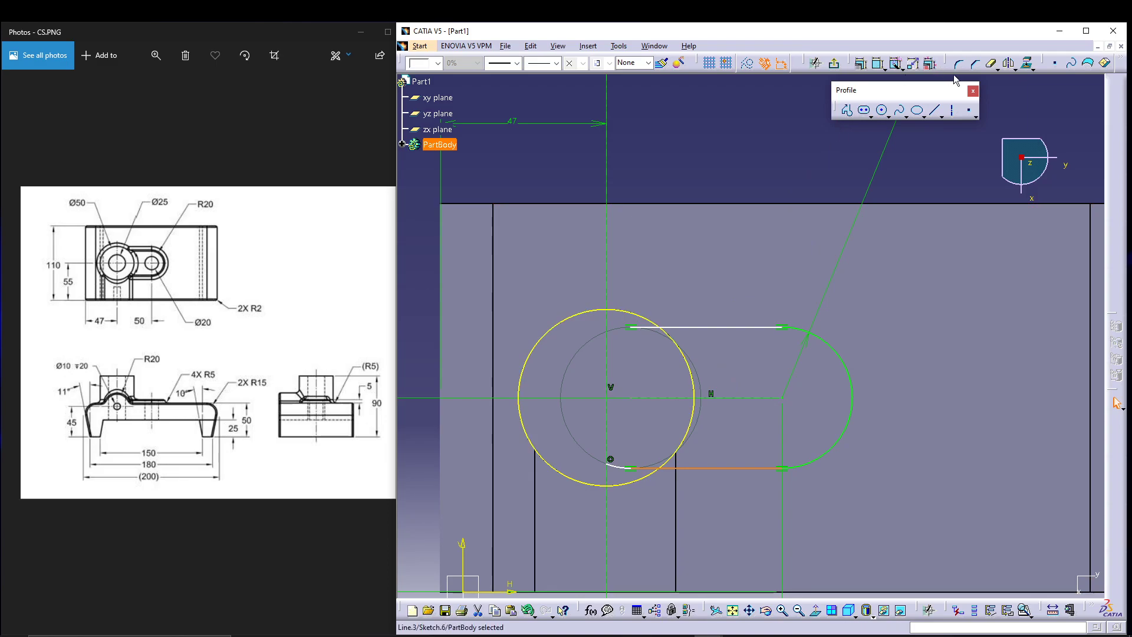
click(991, 62)
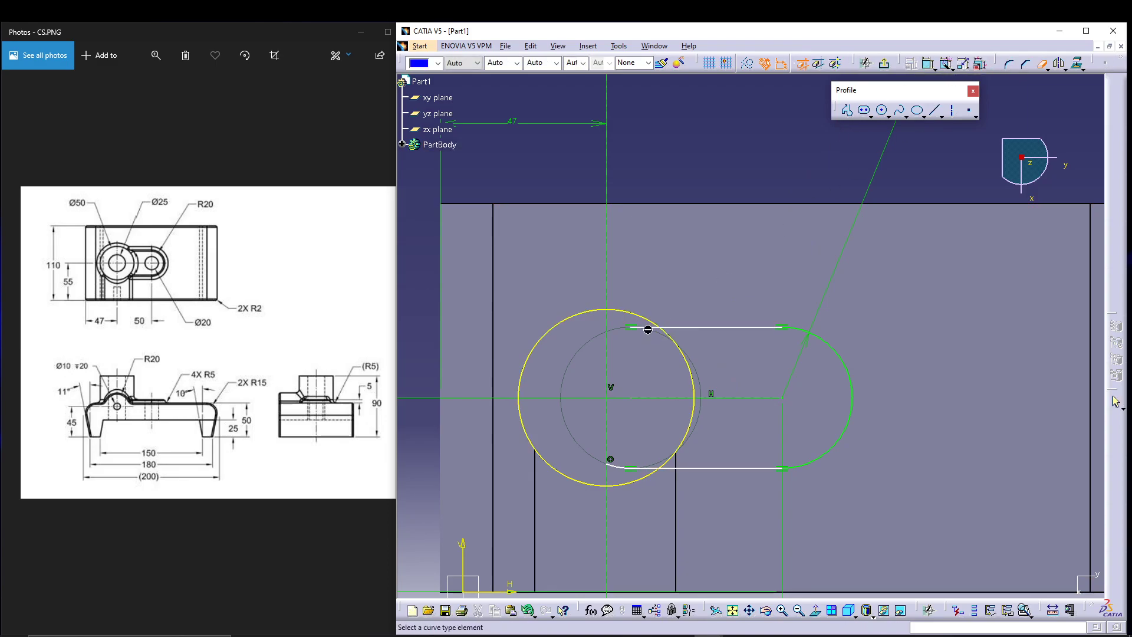
click(649, 331)
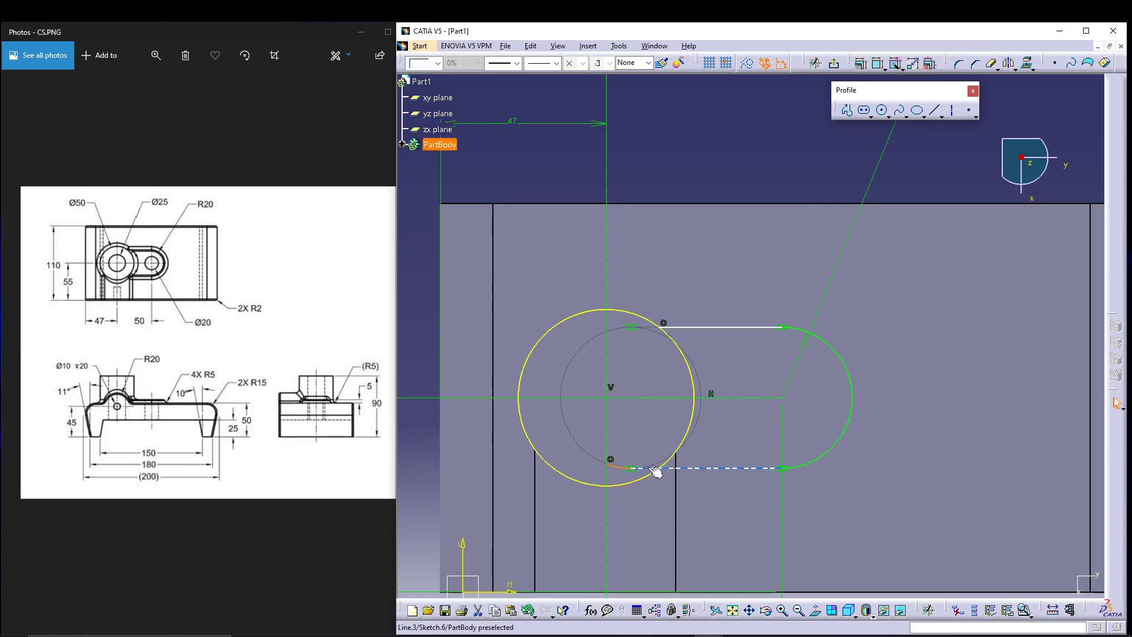
click(990, 64)
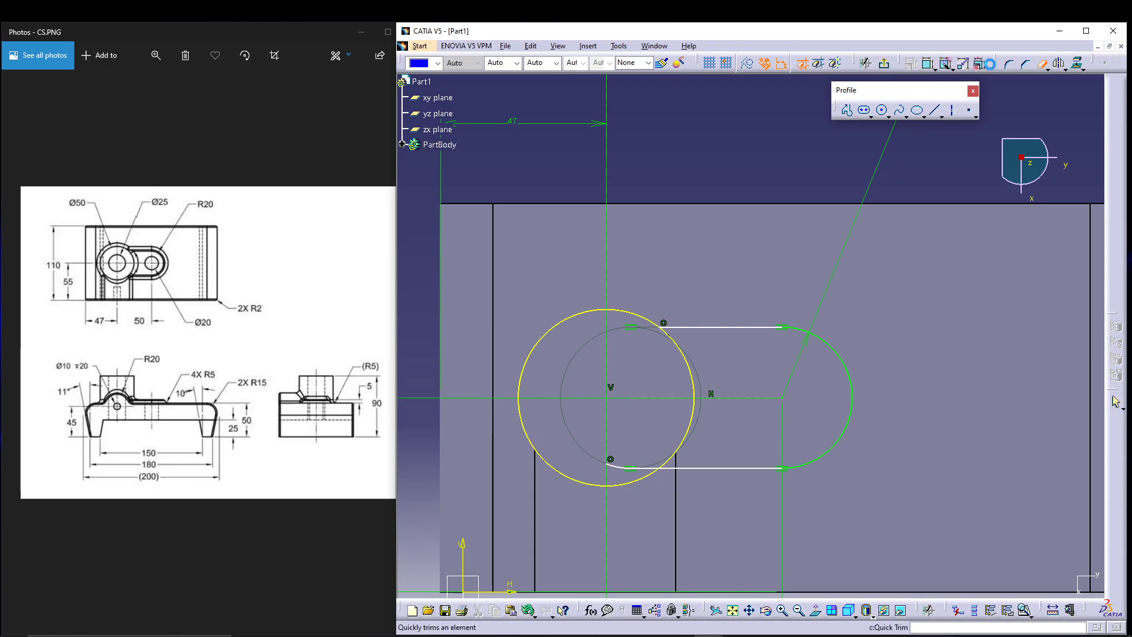
click(627, 468)
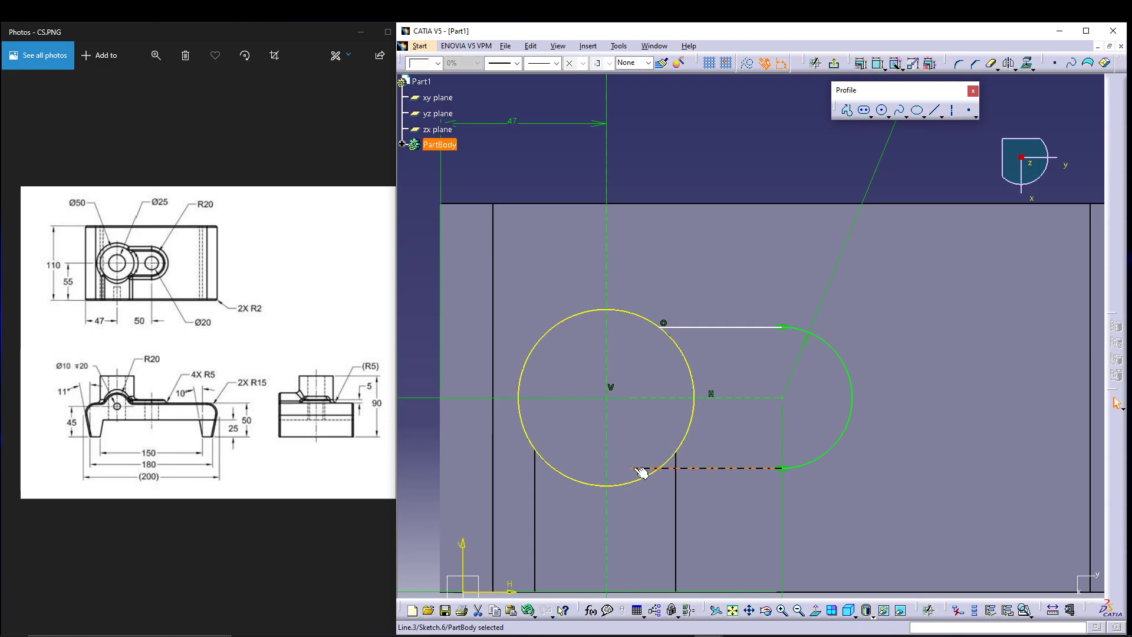
click(990, 64)
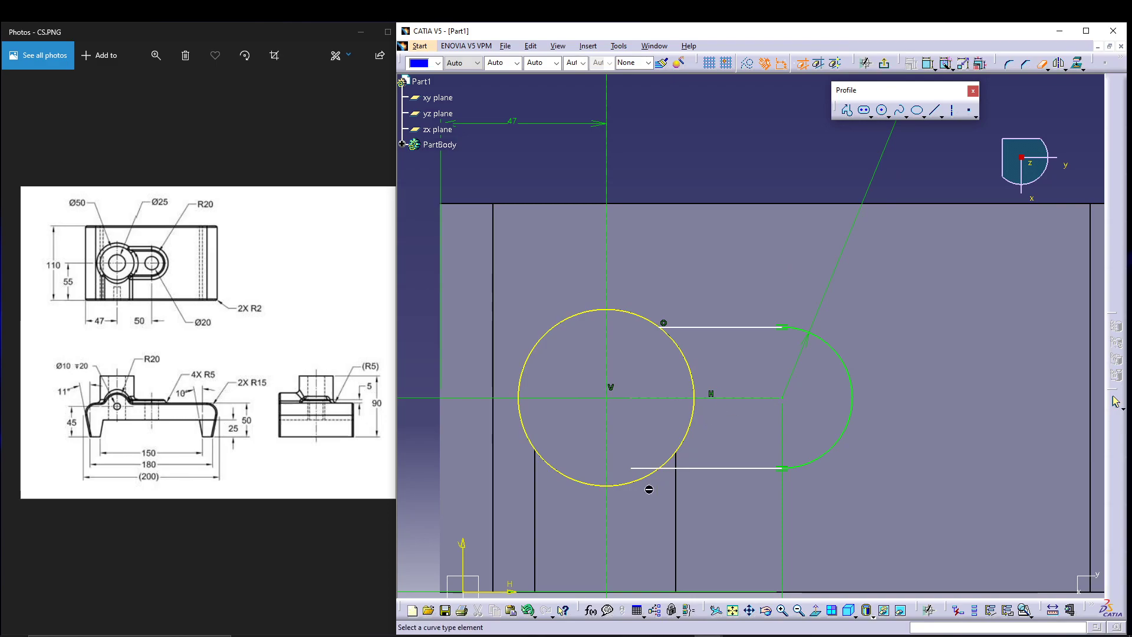
click(653, 469)
middle_drag(754, 195, 754, 250)
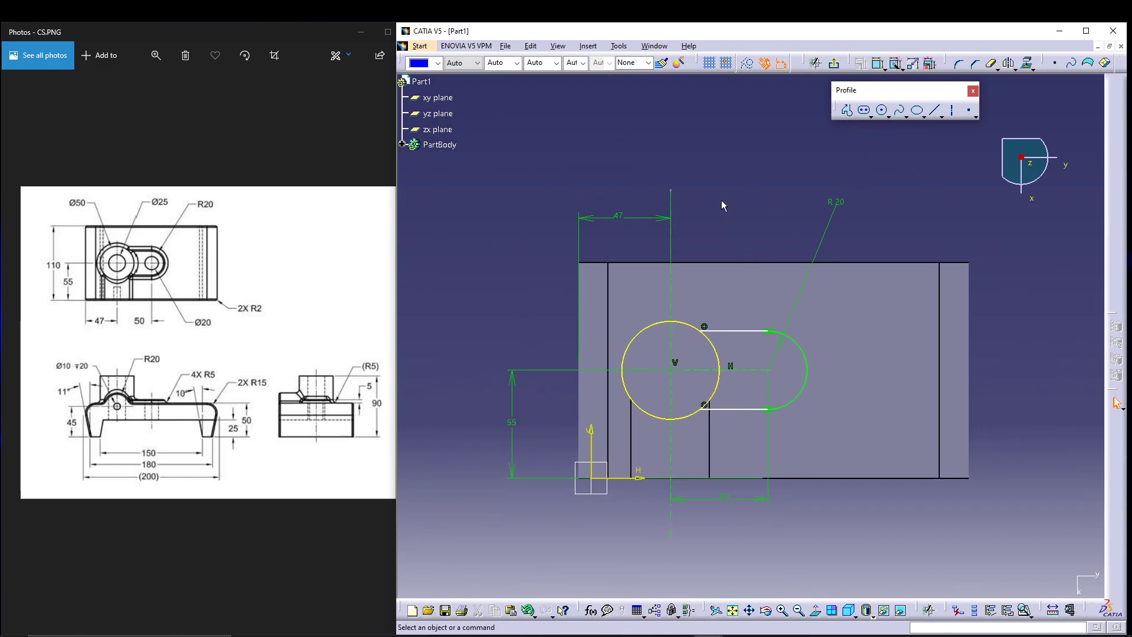
Step: Trim the projected boss circle so only the arc between the profile's two straight lines remains
click(991, 63)
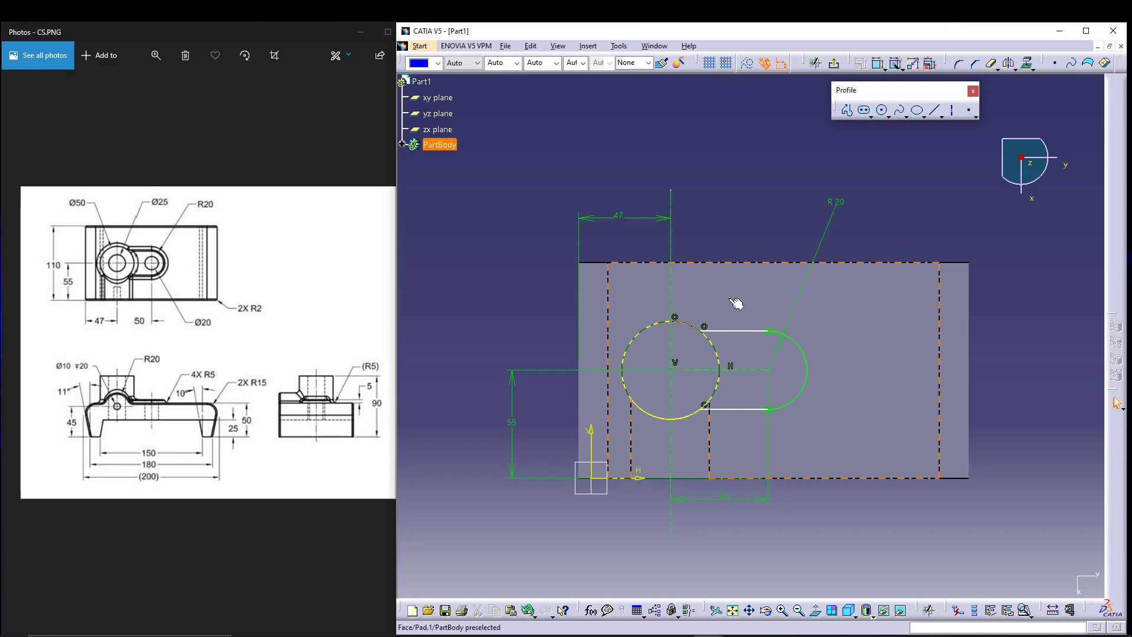
click(930, 63)
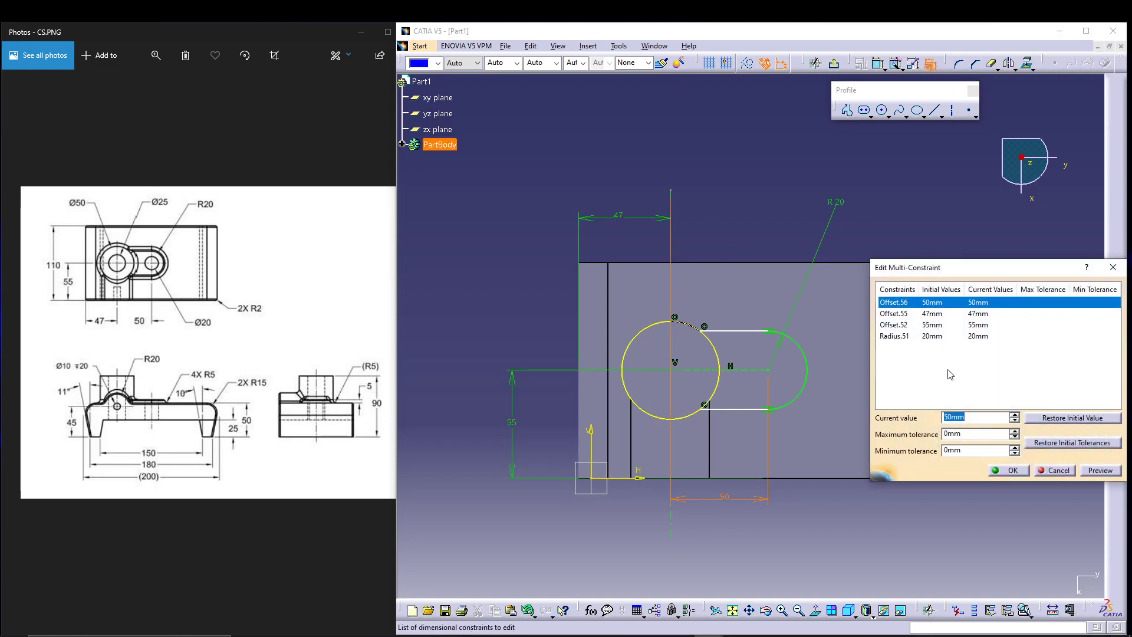
click(1056, 473)
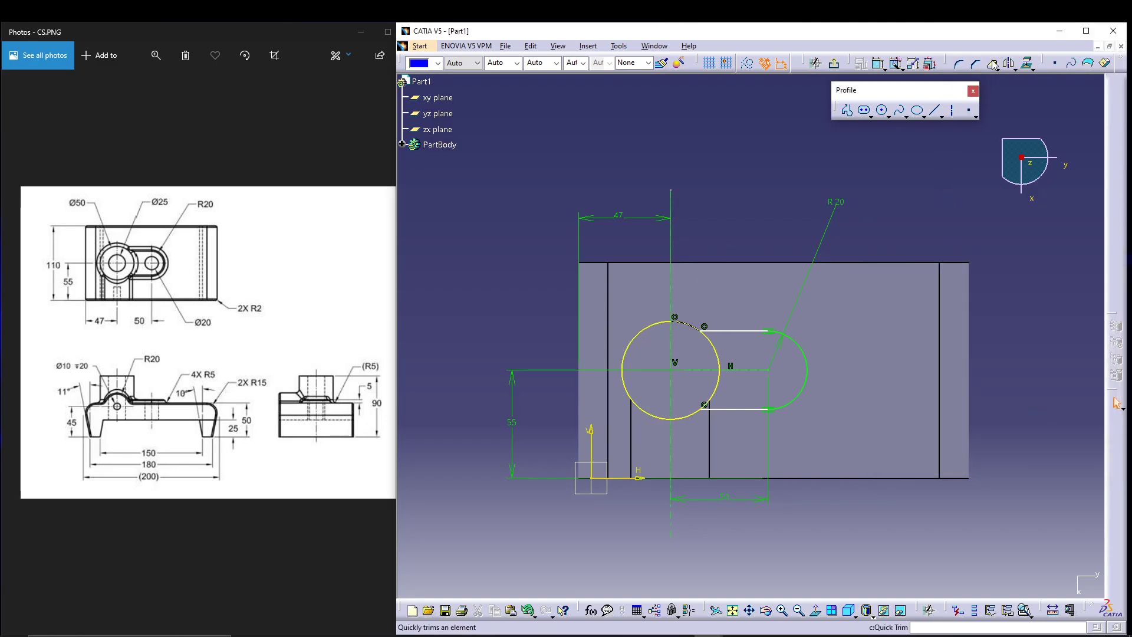
click(654, 325)
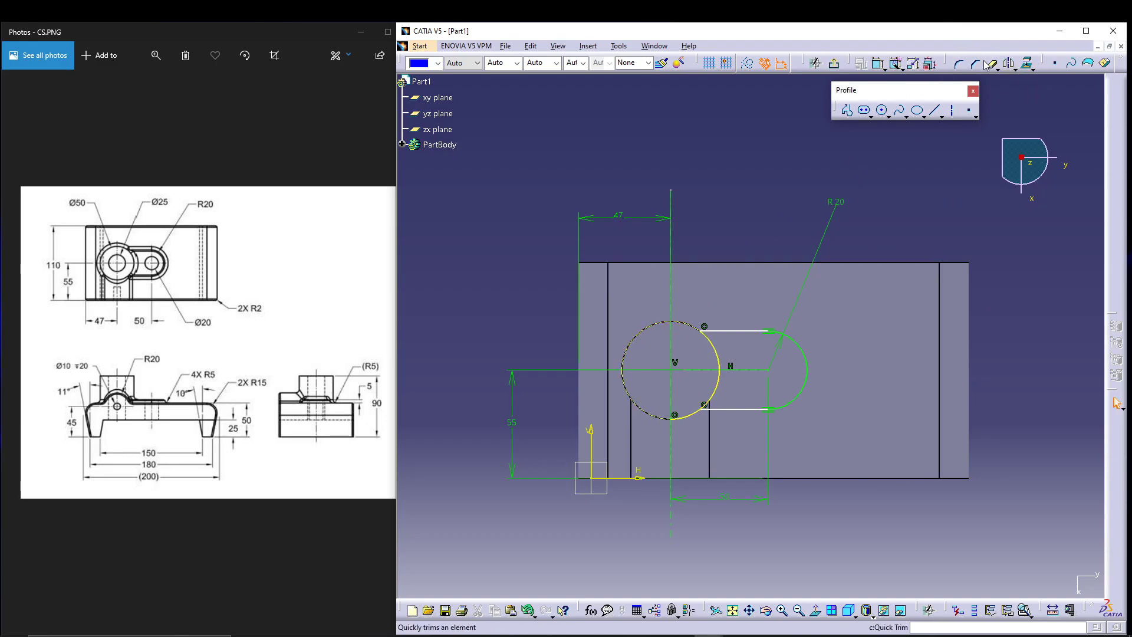
click(993, 65)
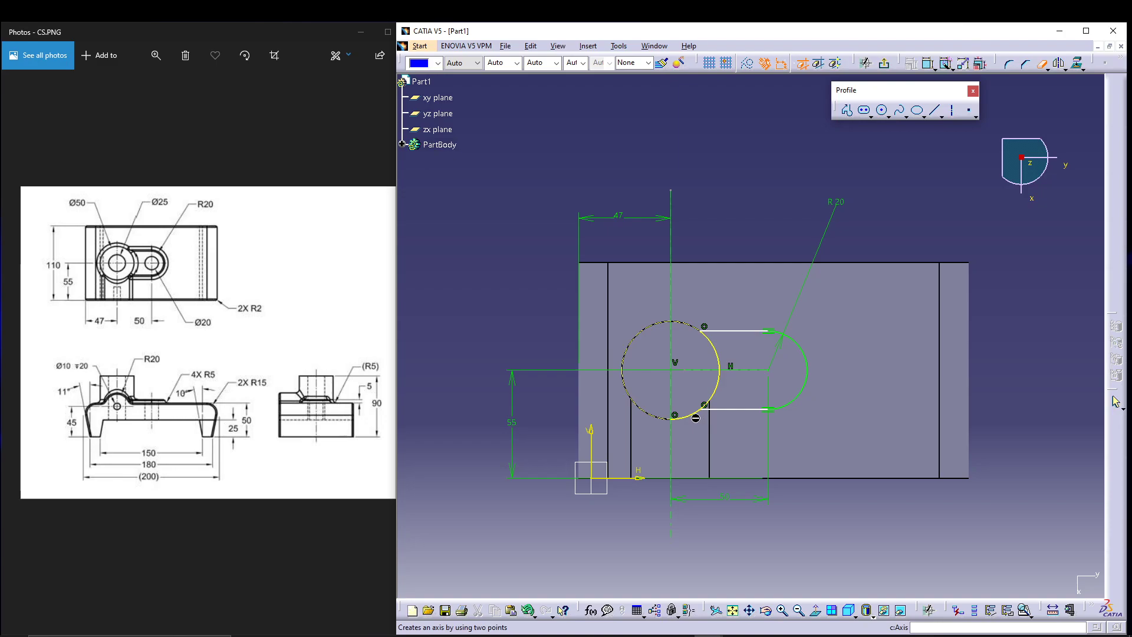
click(696, 417)
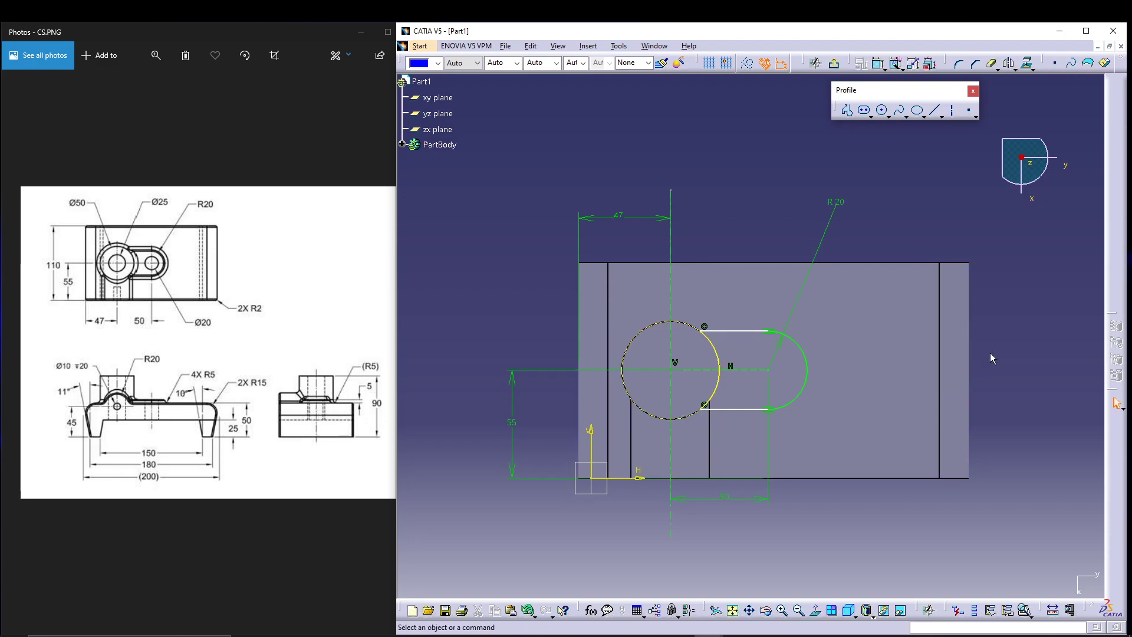
Step: Dimension the lengths of the elongated profile's upper and lower straight lines
middle_drag(1005, 348, 969, 362)
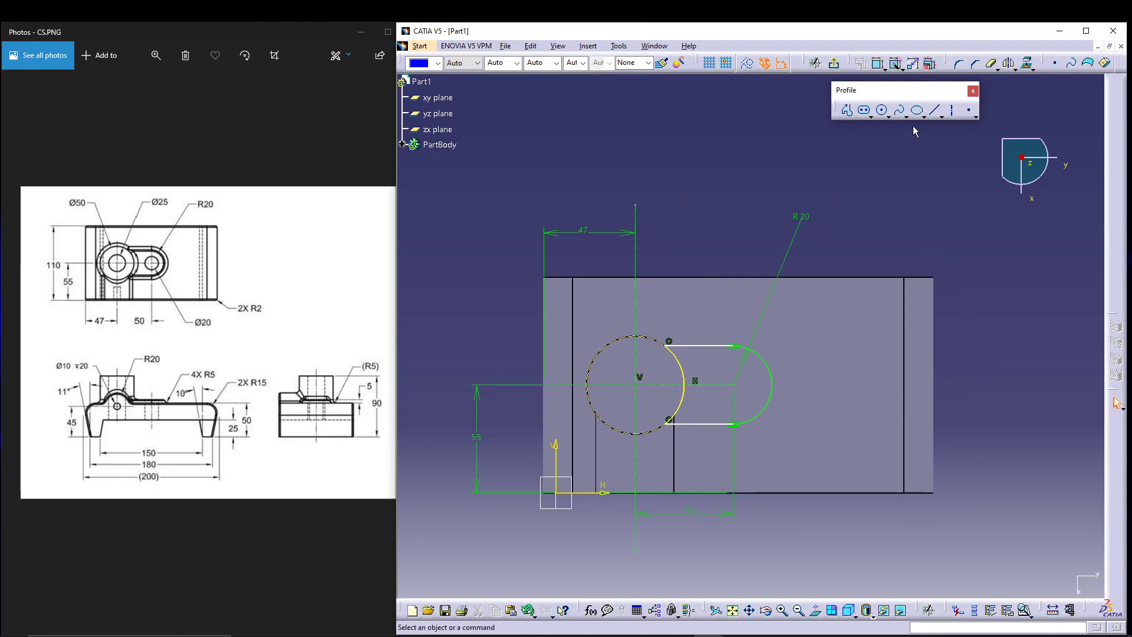
click(878, 64)
click(699, 345)
click(695, 283)
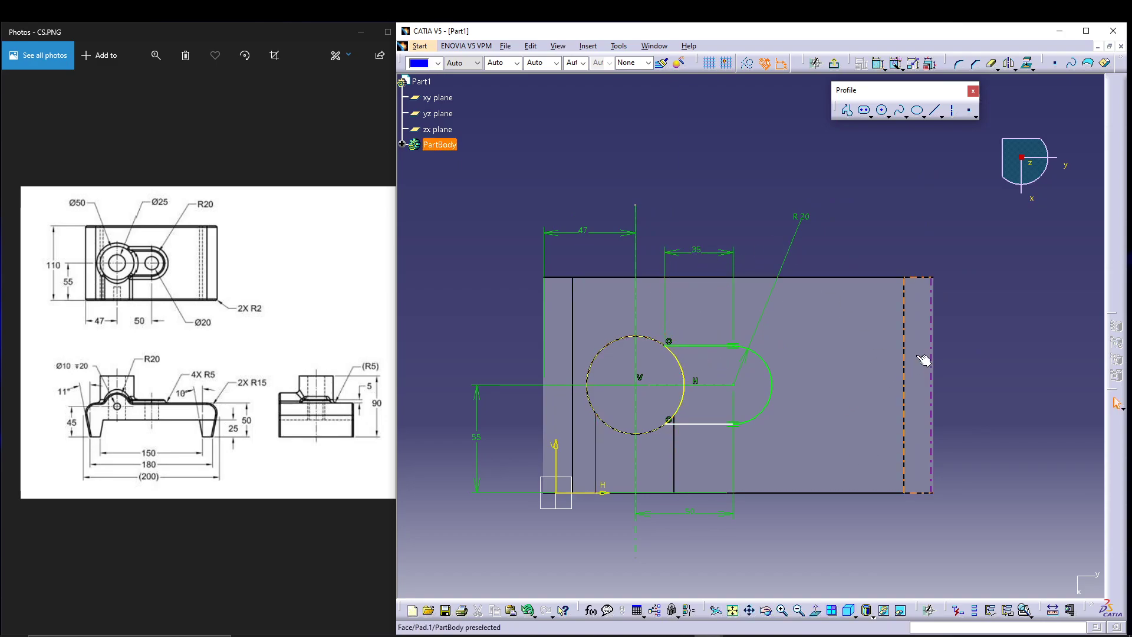
click(878, 64)
click(700, 425)
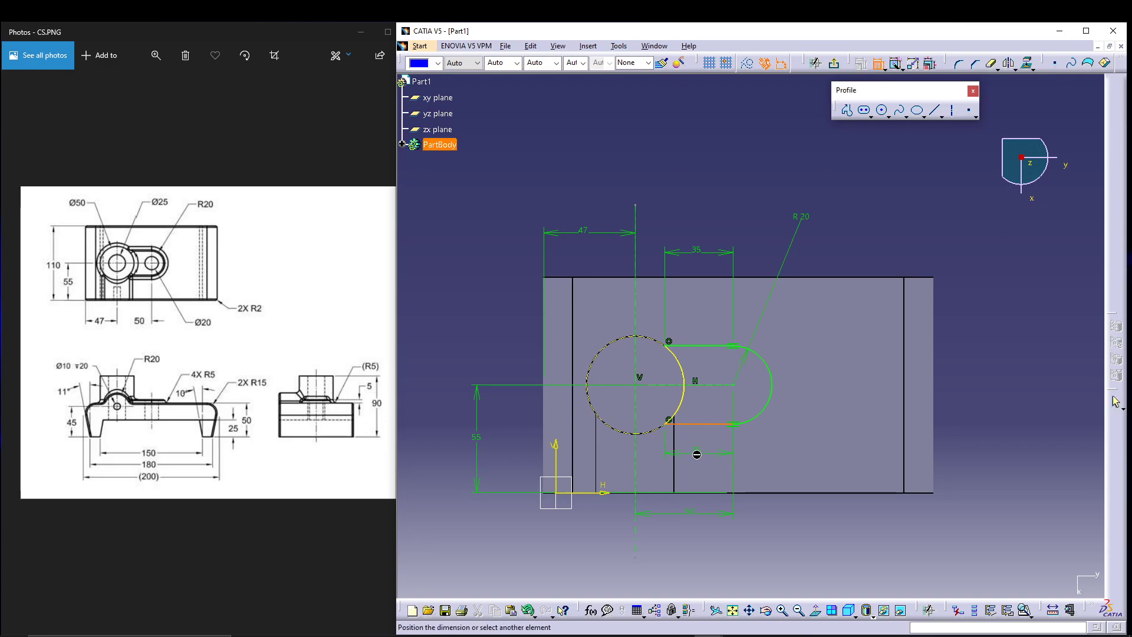
click(697, 455)
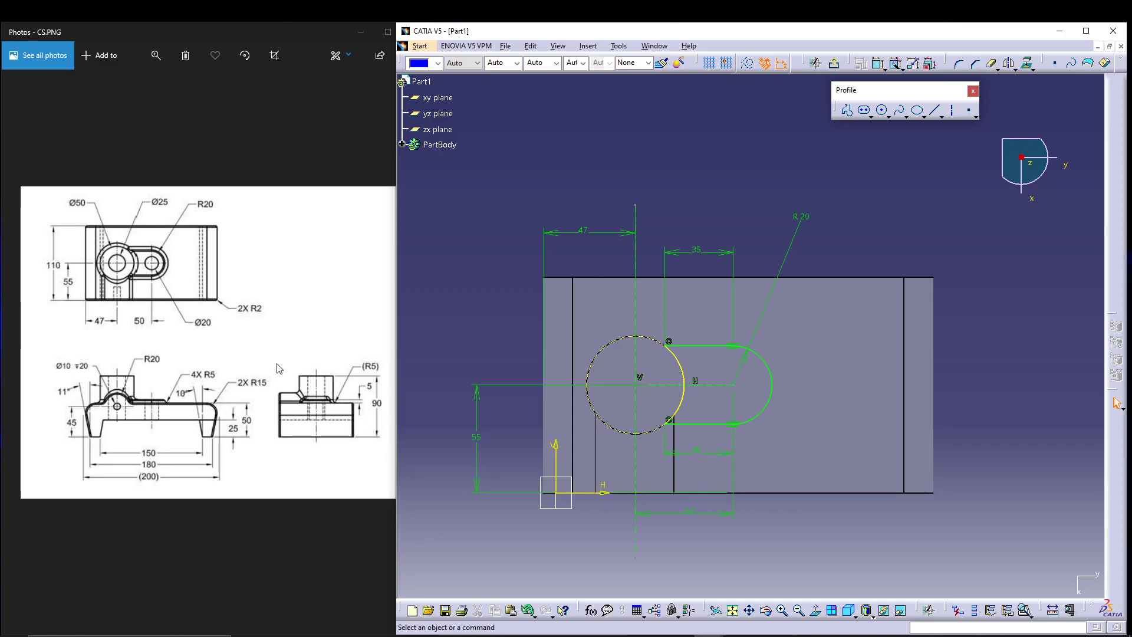
Step: Exit the sketch and pad the elongated profile 5 mm upward from the base's top face
click(834, 63)
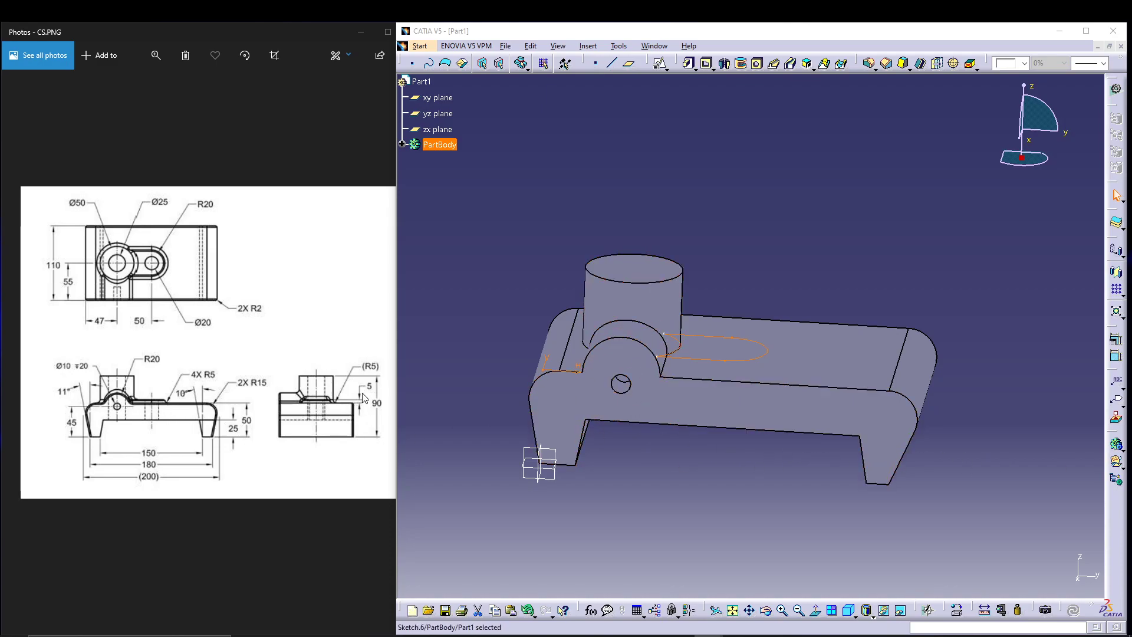
click(688, 63)
text(4)
click(1051, 251)
click(959, 395)
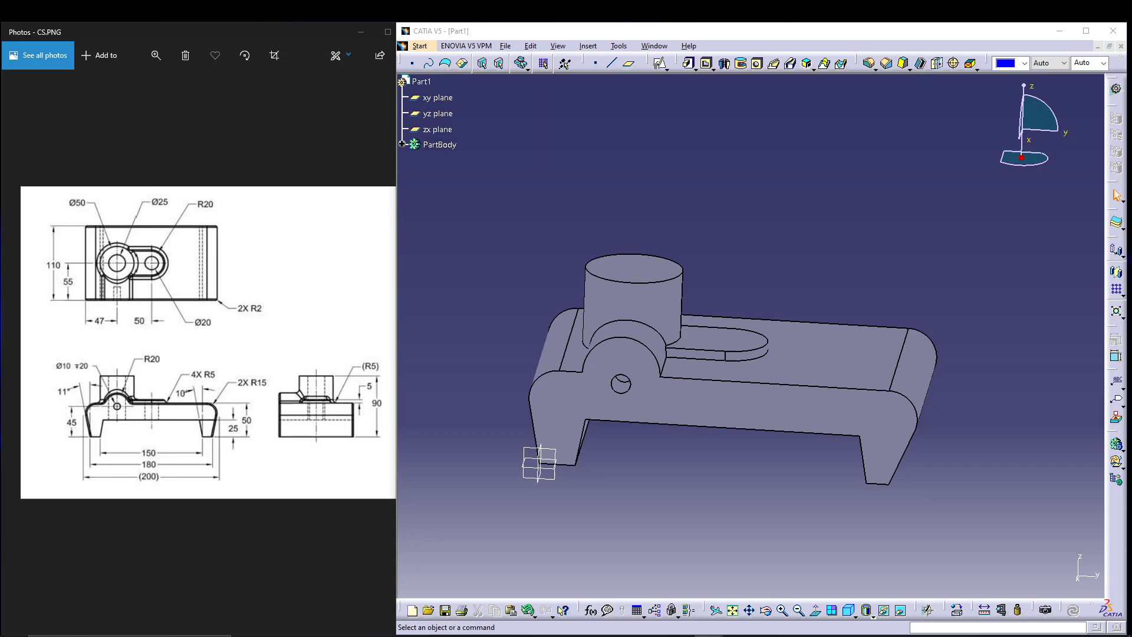
Step: Sketch a circle about 18 mm in diameter near the centre of the Ø50 boss's top face
click(651, 272)
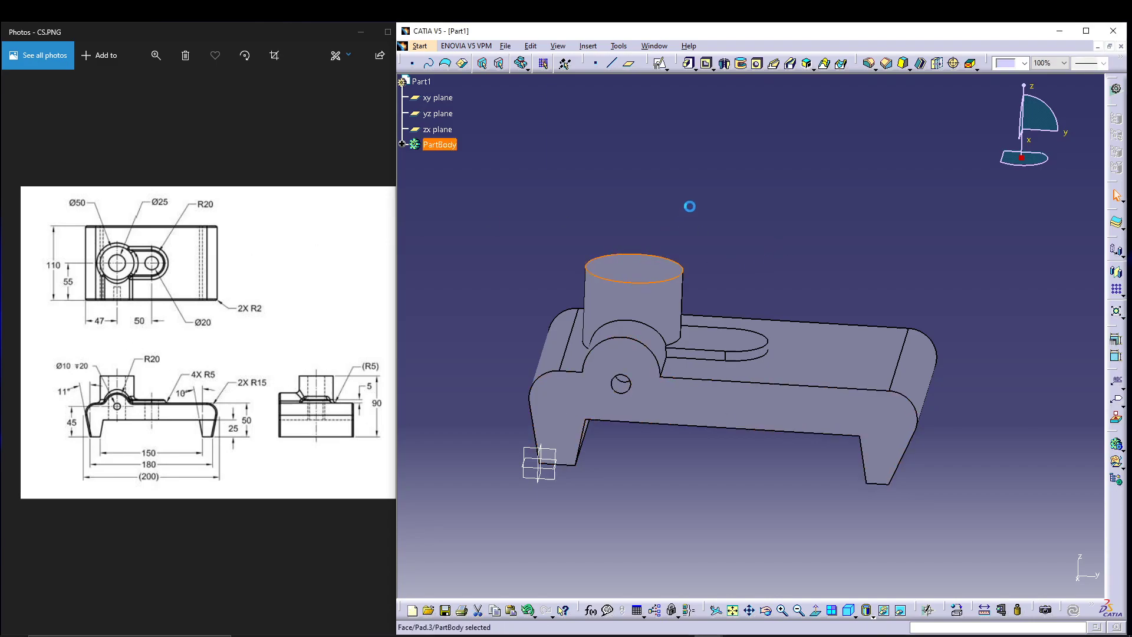
click(663, 67)
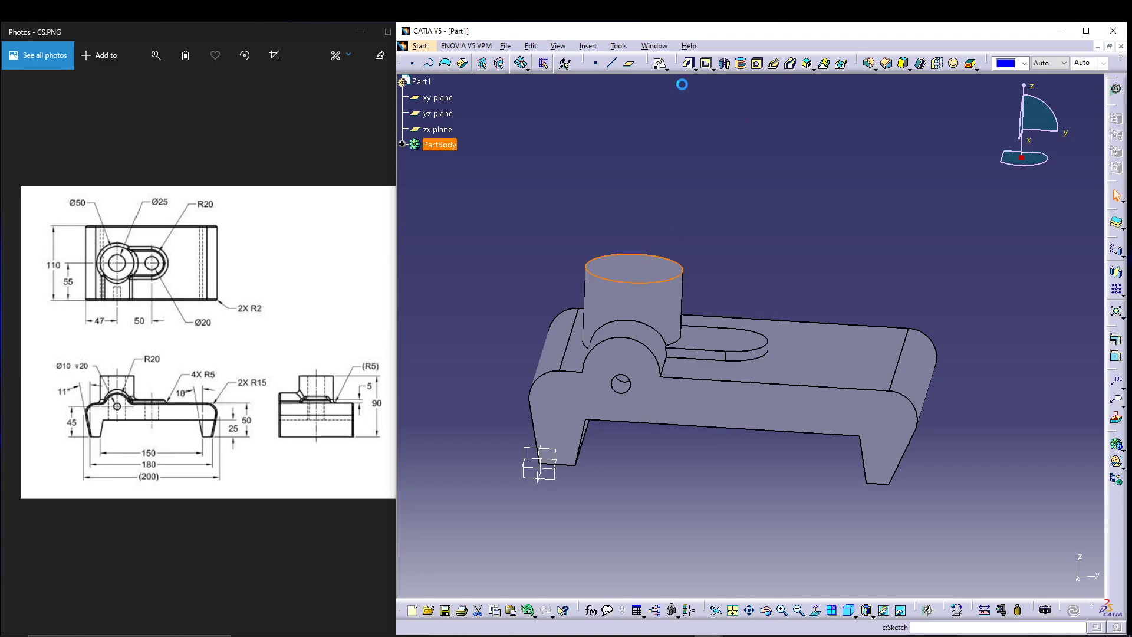
click(677, 78)
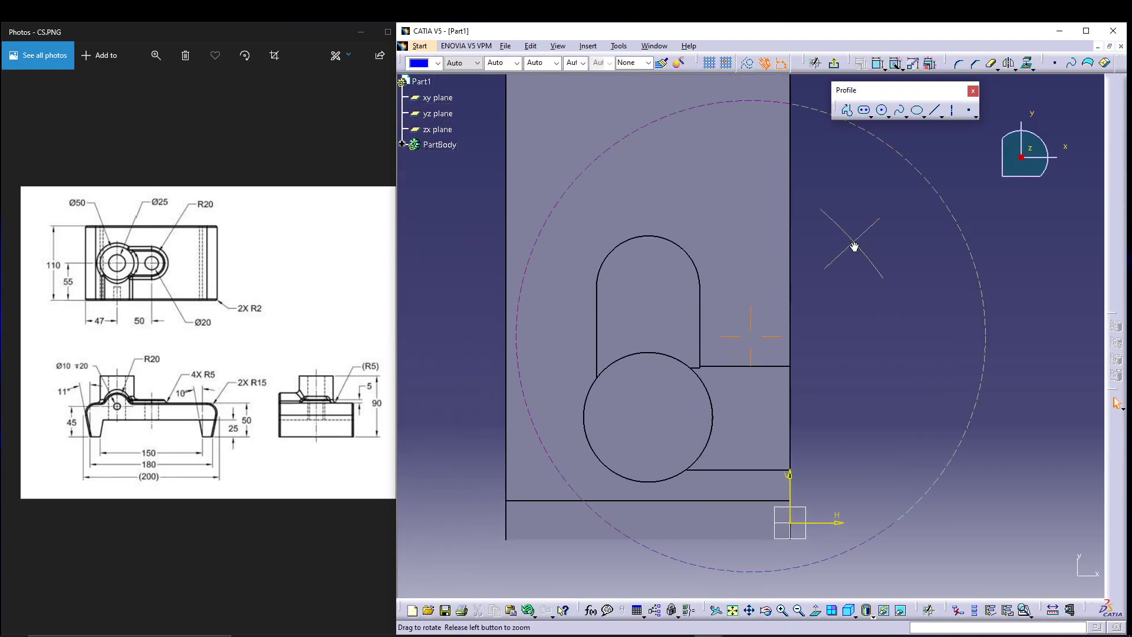
click(883, 112)
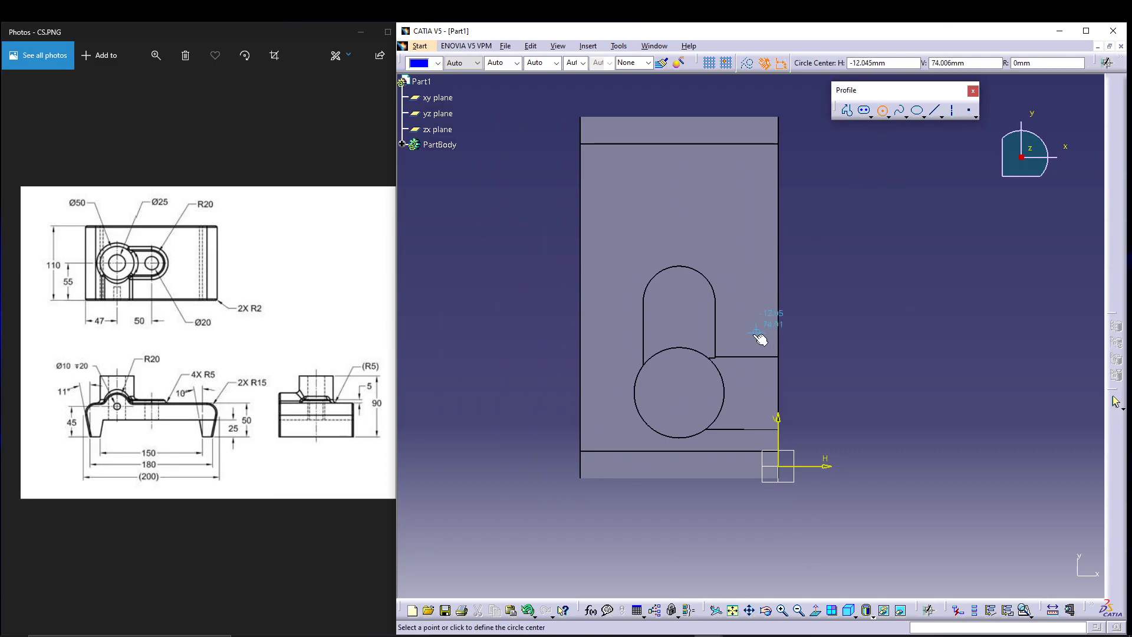
click(677, 391)
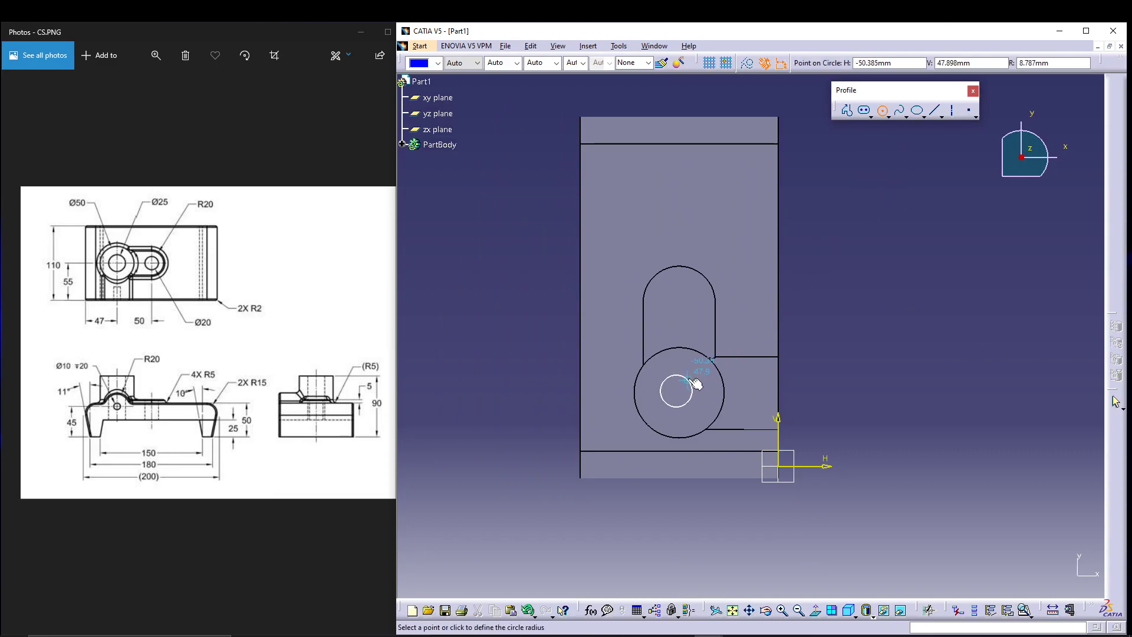
click(692, 389)
Step: Dimension the circle on the boss and set its diameter to 25 mm
click(878, 63)
click(852, 307)
double_click(847, 306)
text(25)
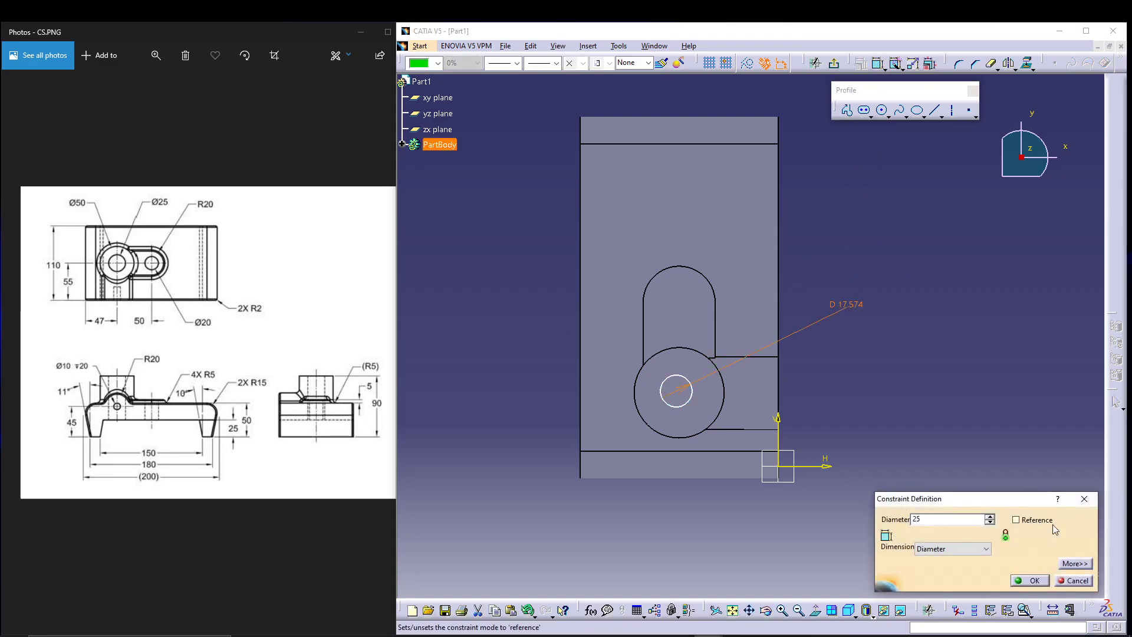
click(1017, 581)
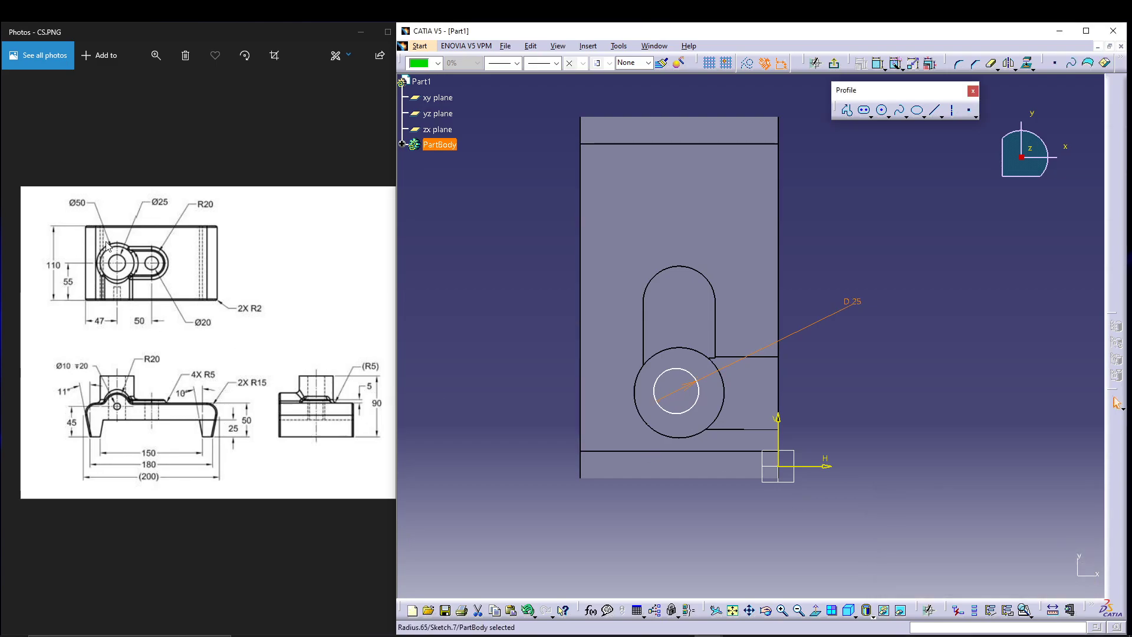
Step: Constrain the 25 mm circle to be concentric with the boss's outer edge
click(696, 403)
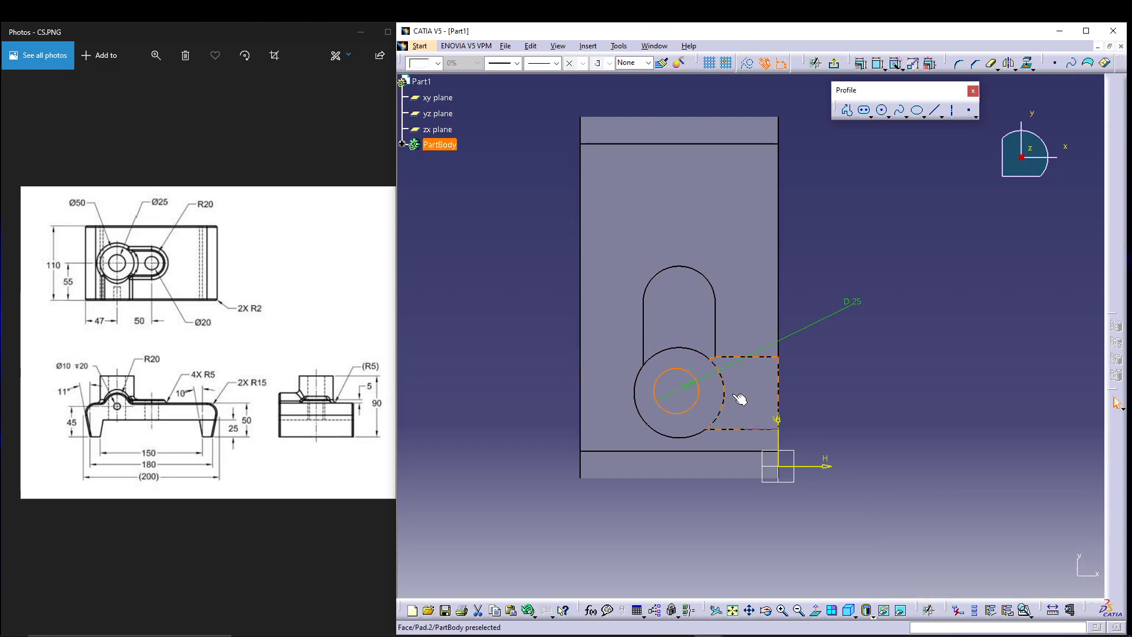
ctrl+click(715, 358)
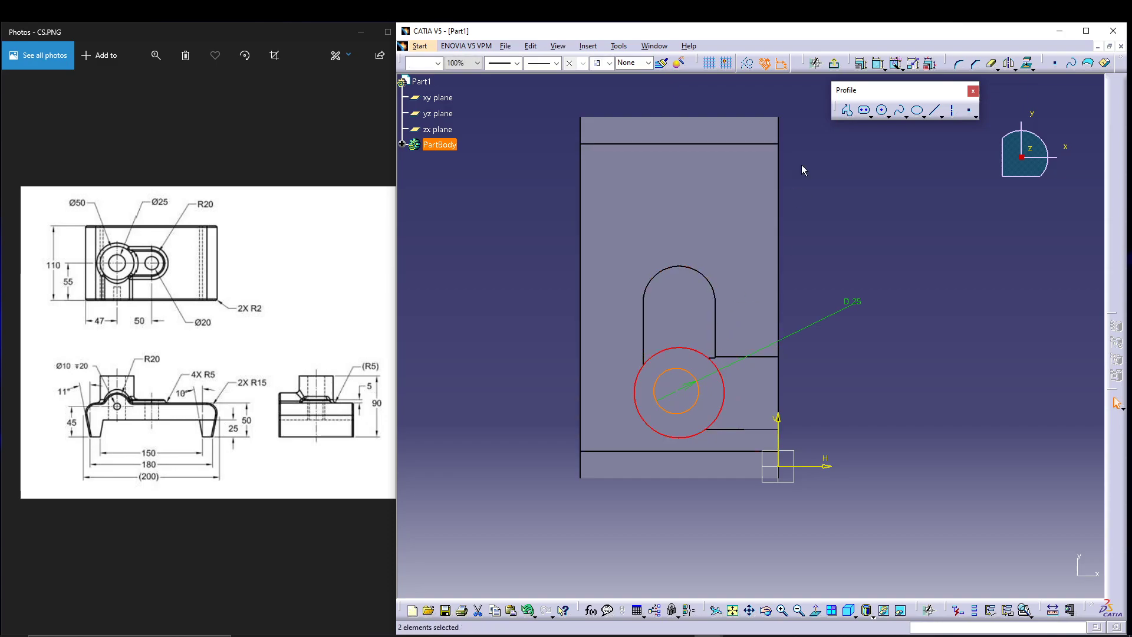
click(861, 65)
click(1039, 480)
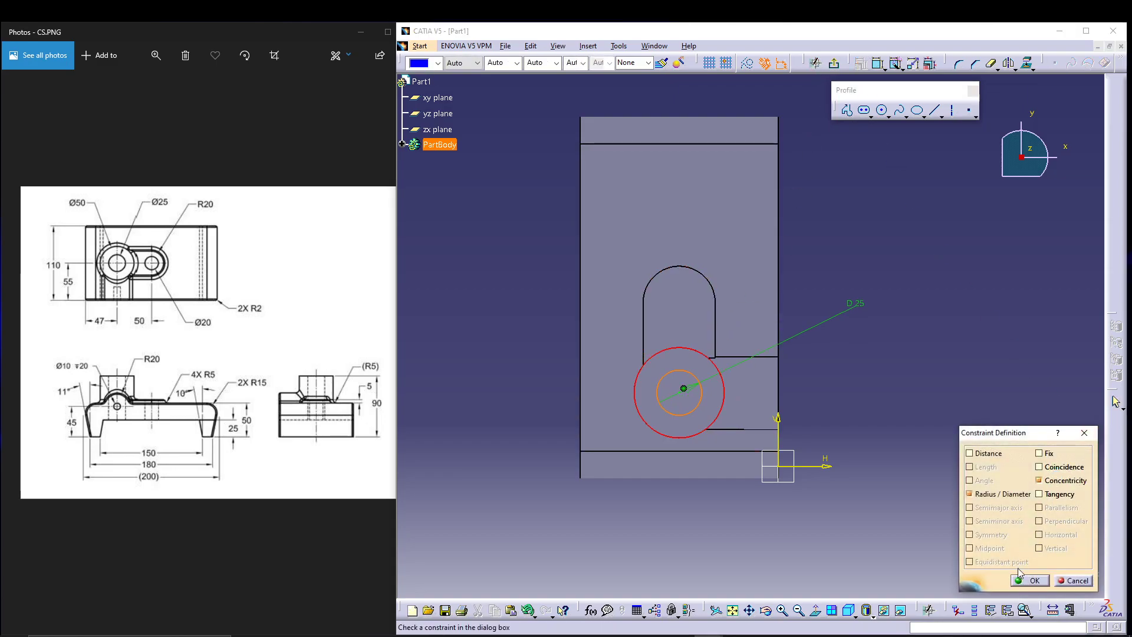
click(1032, 581)
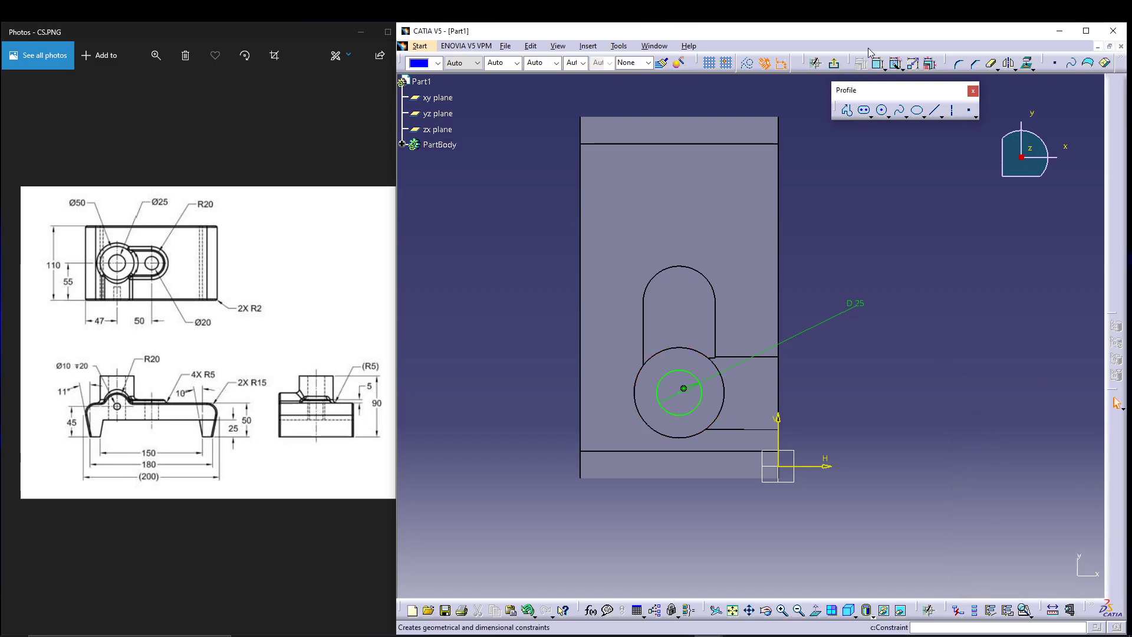
Step: Exit the sketch and cut the 25 mm circle as a pocket with the Up to next limit
click(834, 63)
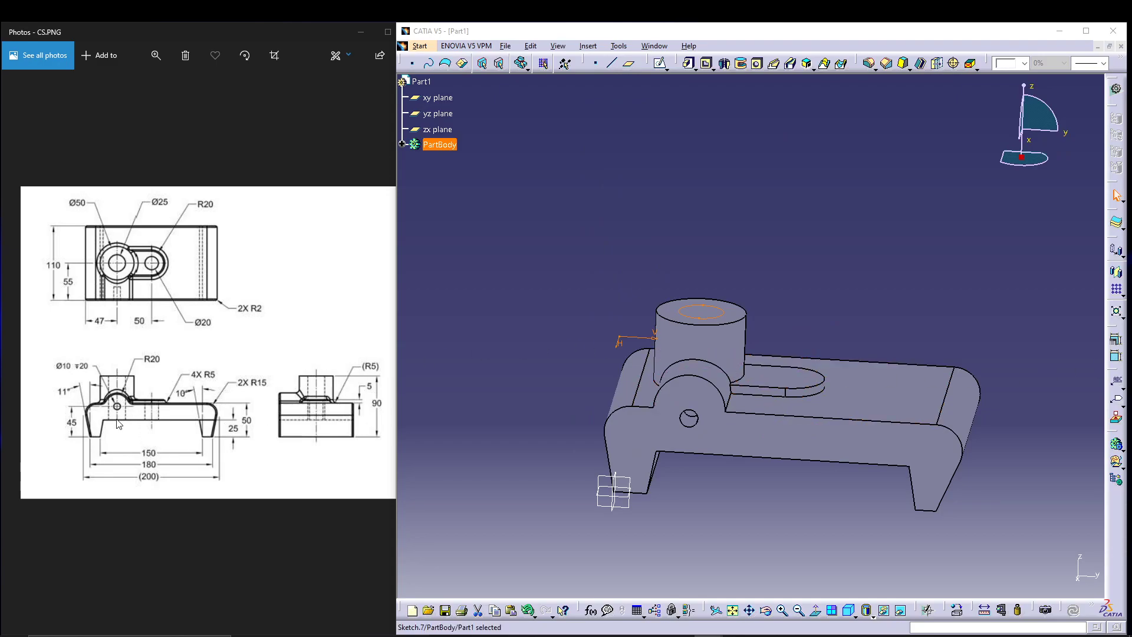
click(706, 64)
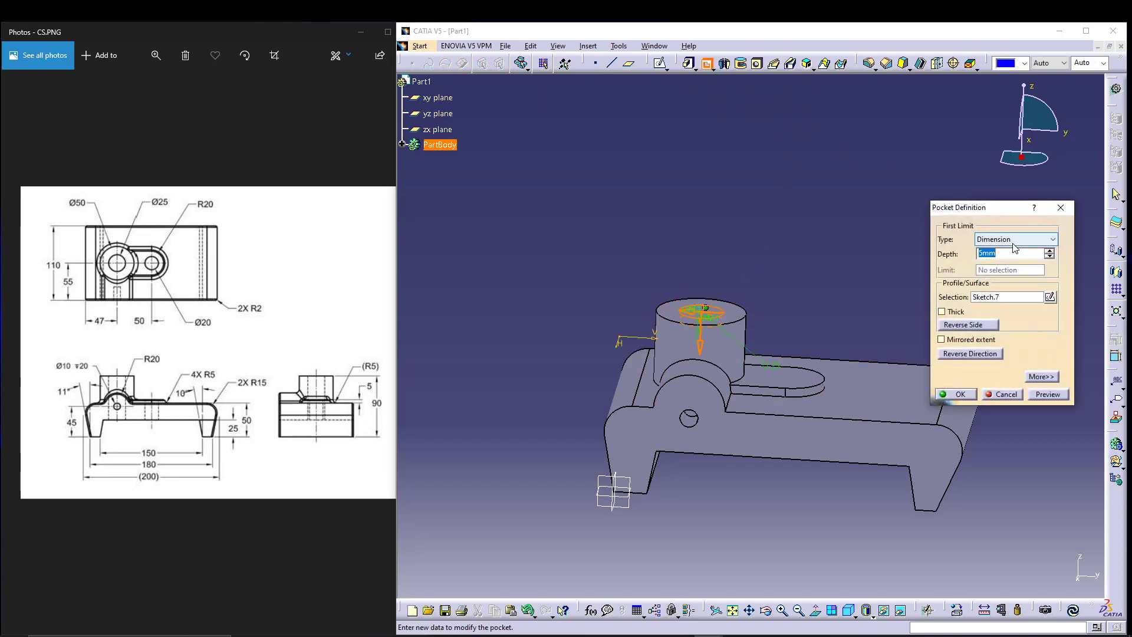
click(1014, 240)
click(1002, 258)
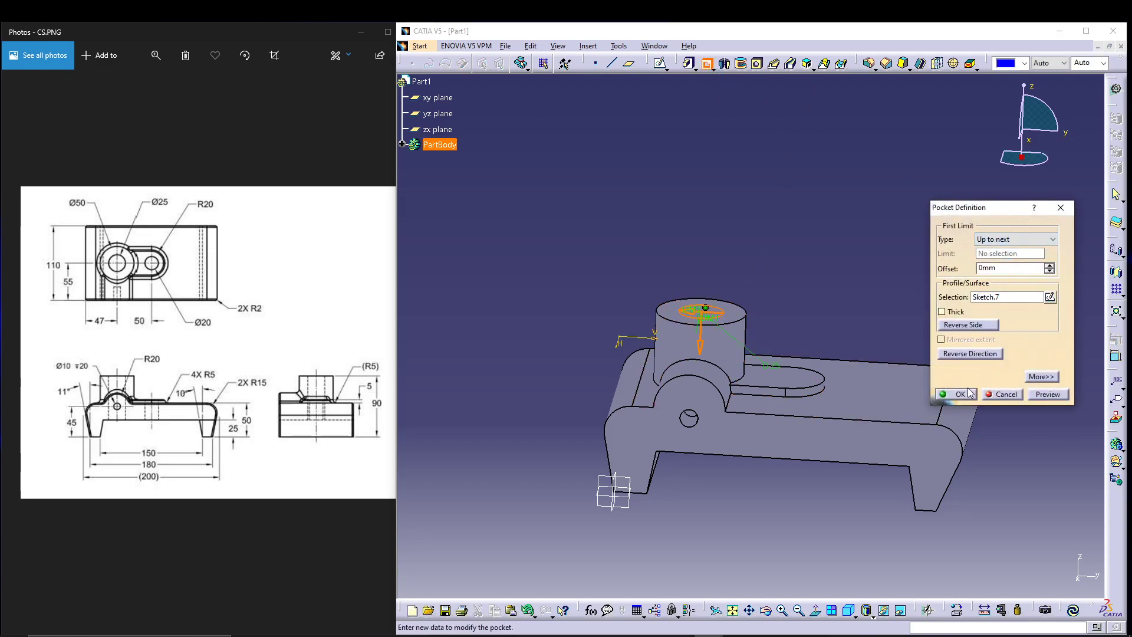
click(960, 395)
Step: Sketch a circle about 18 mm in diameter near the rounded end of the elongated pad's top face
middle_drag(718, 557, 711, 529)
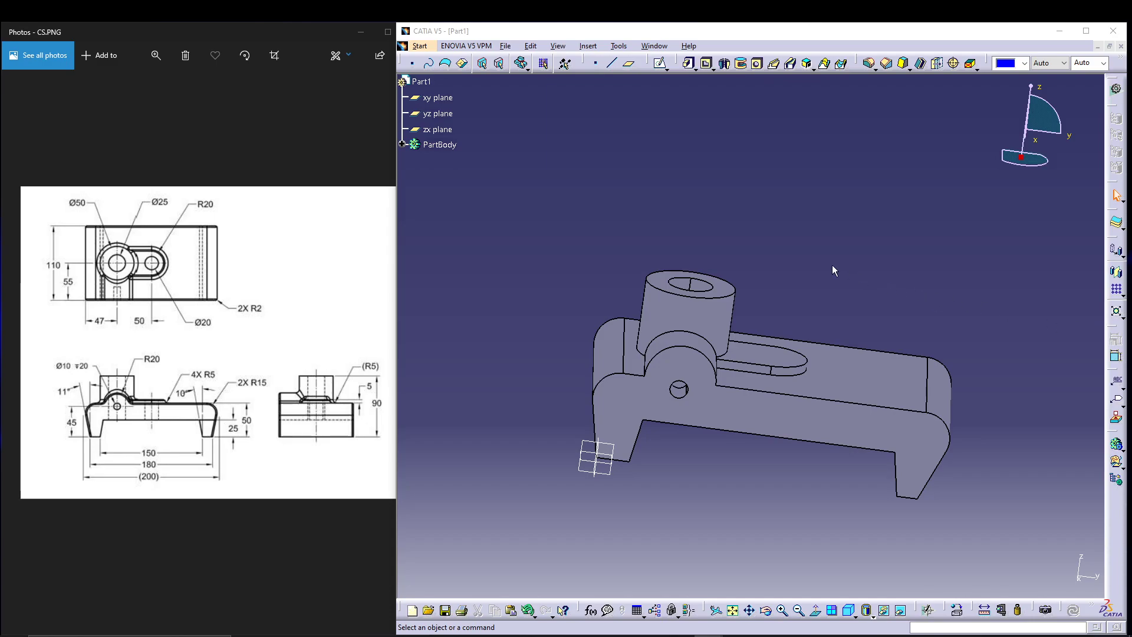
click(781, 364)
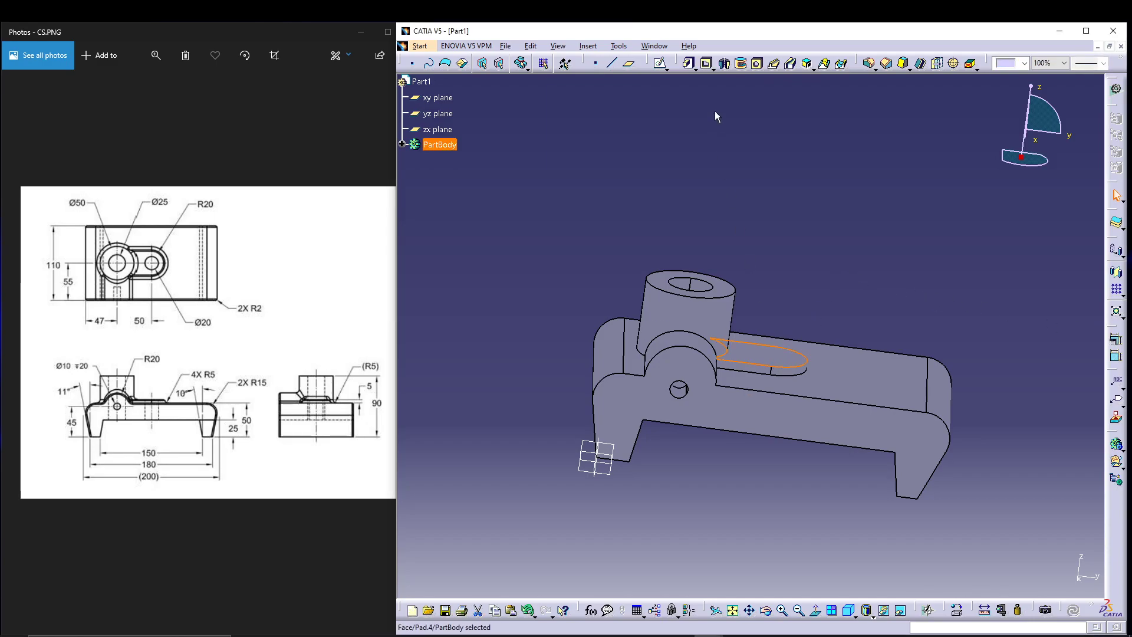
click(661, 63)
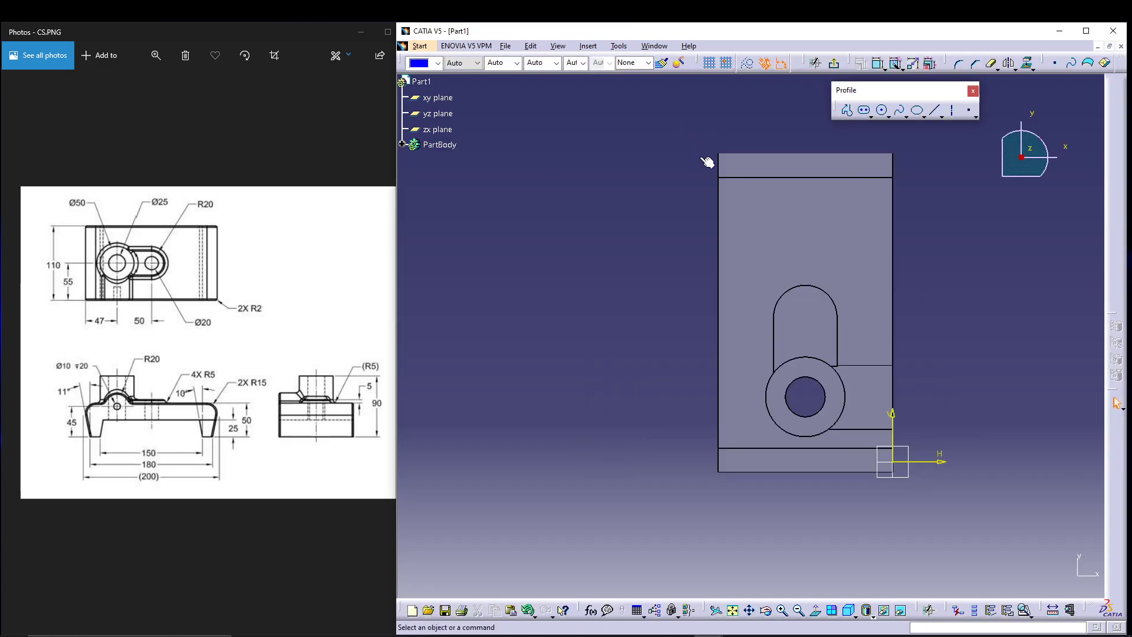
click(882, 110)
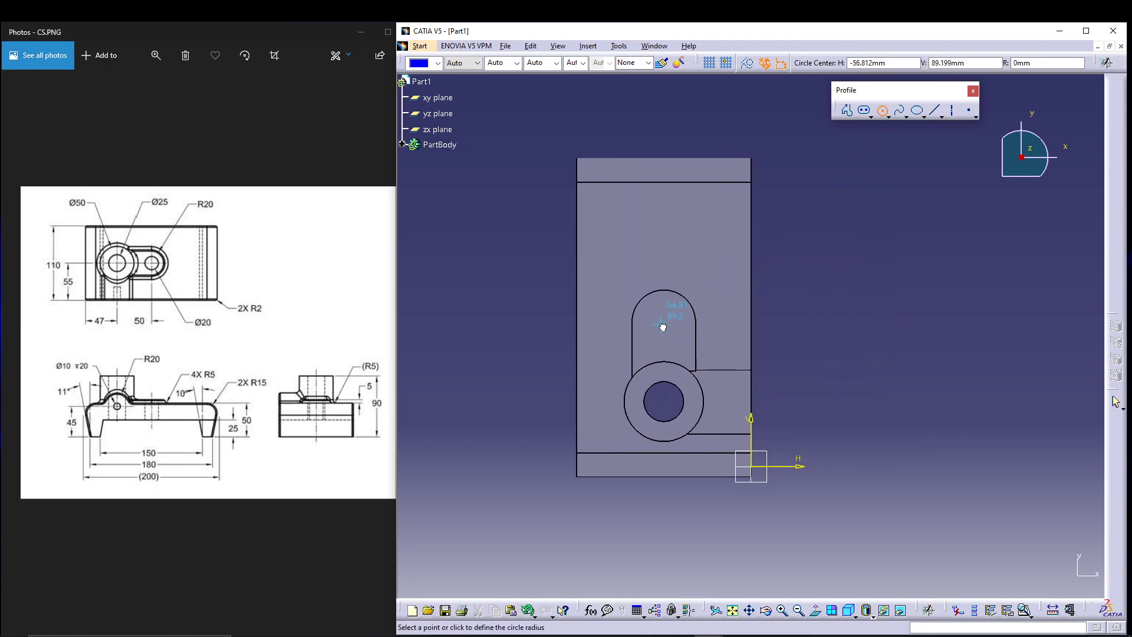
click(674, 315)
Step: Dimension the circle on the elongated pad and set its diameter to 20 mm
click(879, 63)
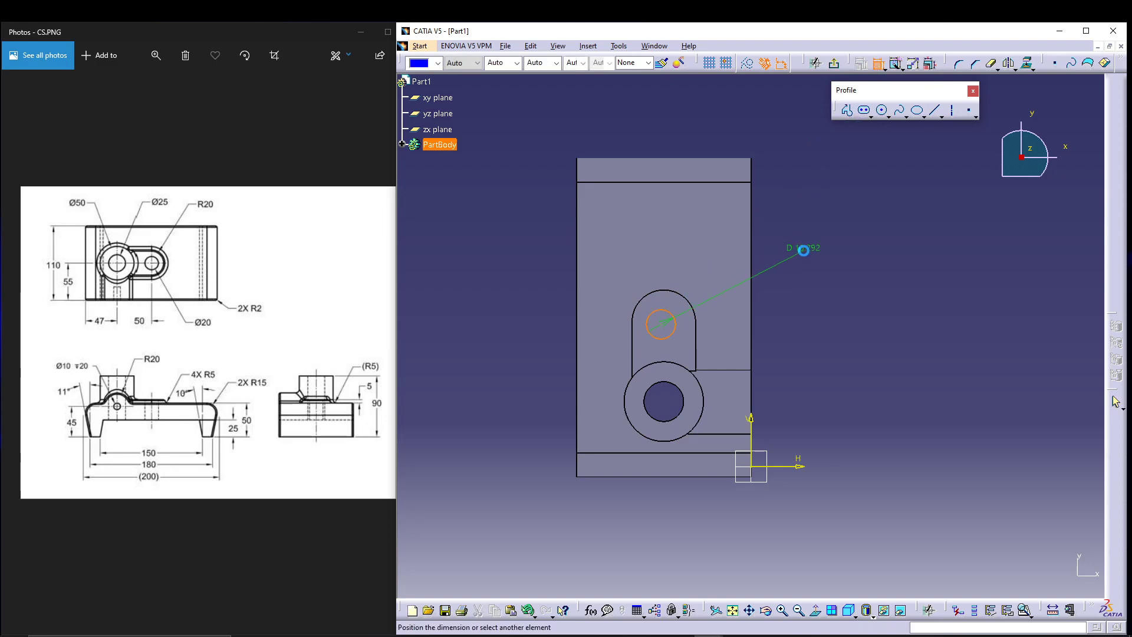
click(803, 251)
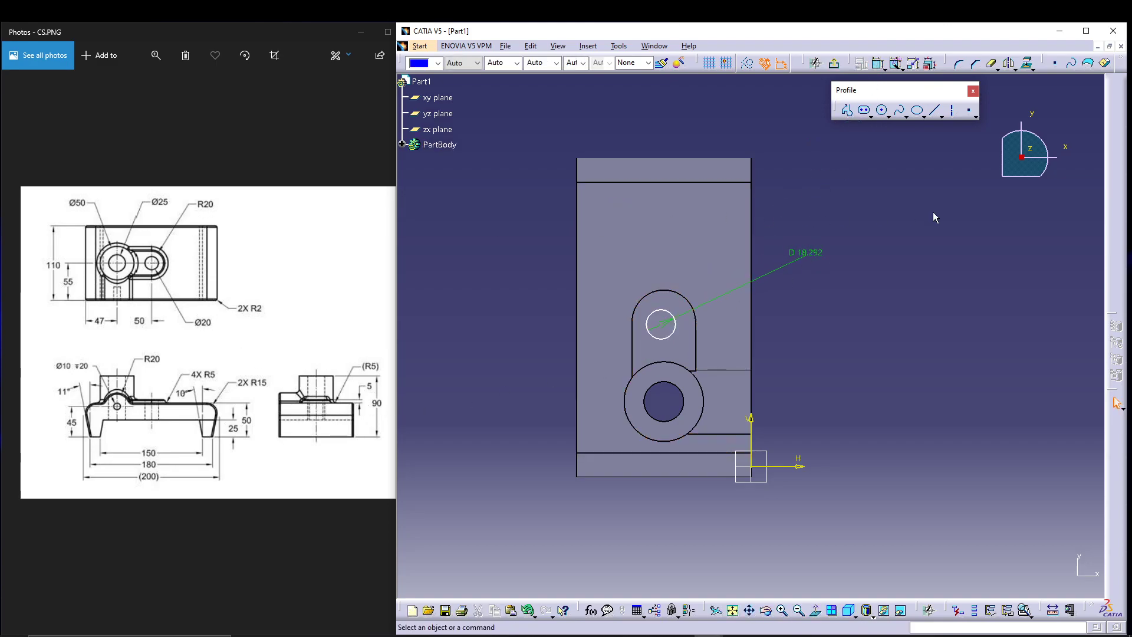
double_click(806, 252)
text(20)
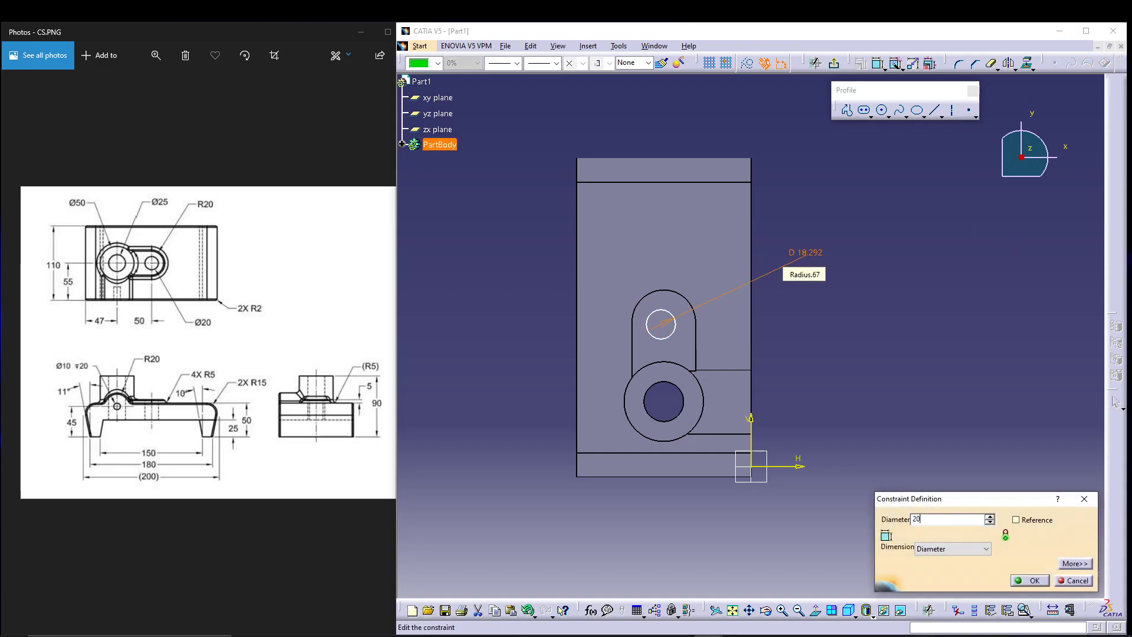
key(Return)
Step: Constrain the 20 mm circle to share its centre with the elongated pad's rounded end
click(662, 314)
click(671, 316)
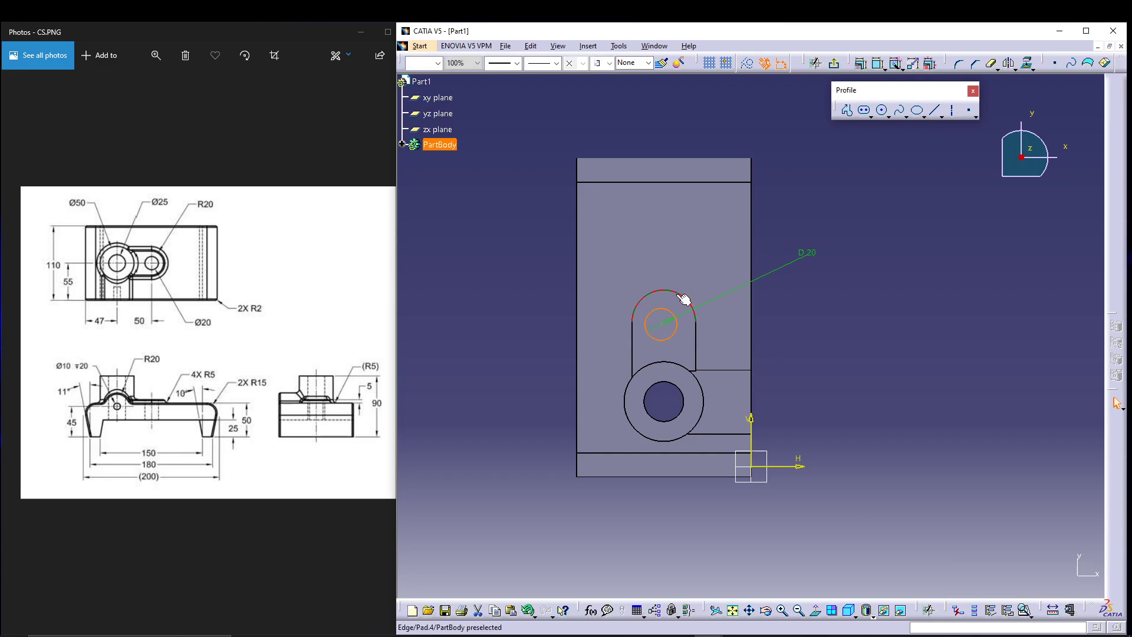
click(861, 63)
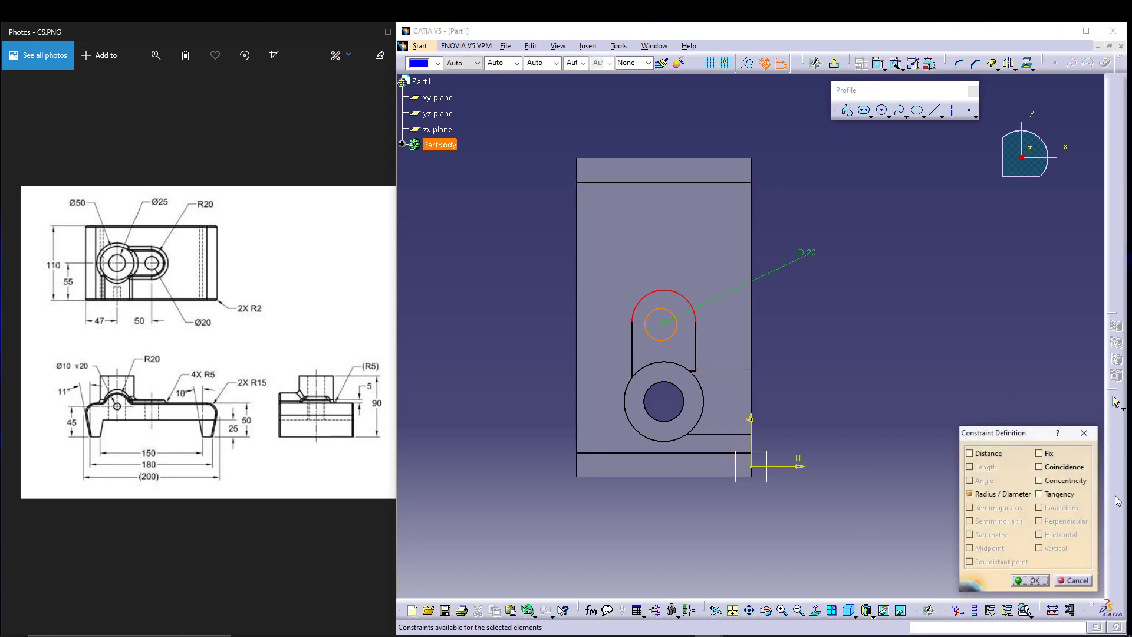
click(1061, 494)
key(Return)
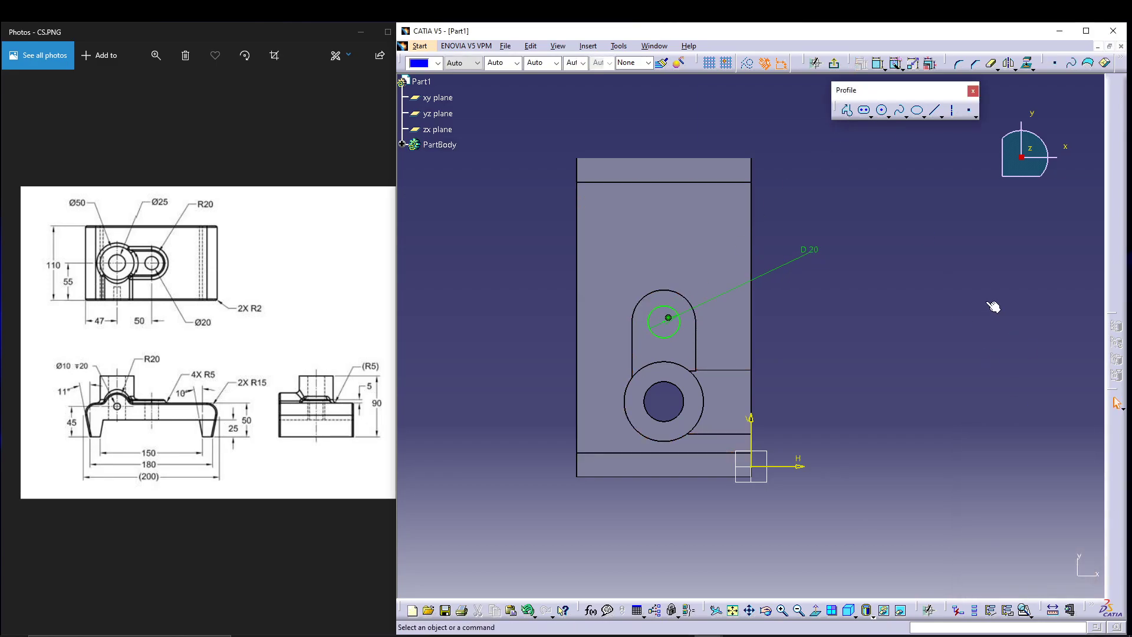
Step: Exit the sketch and pocket the 20 mm circle with the Up to next limit
click(834, 63)
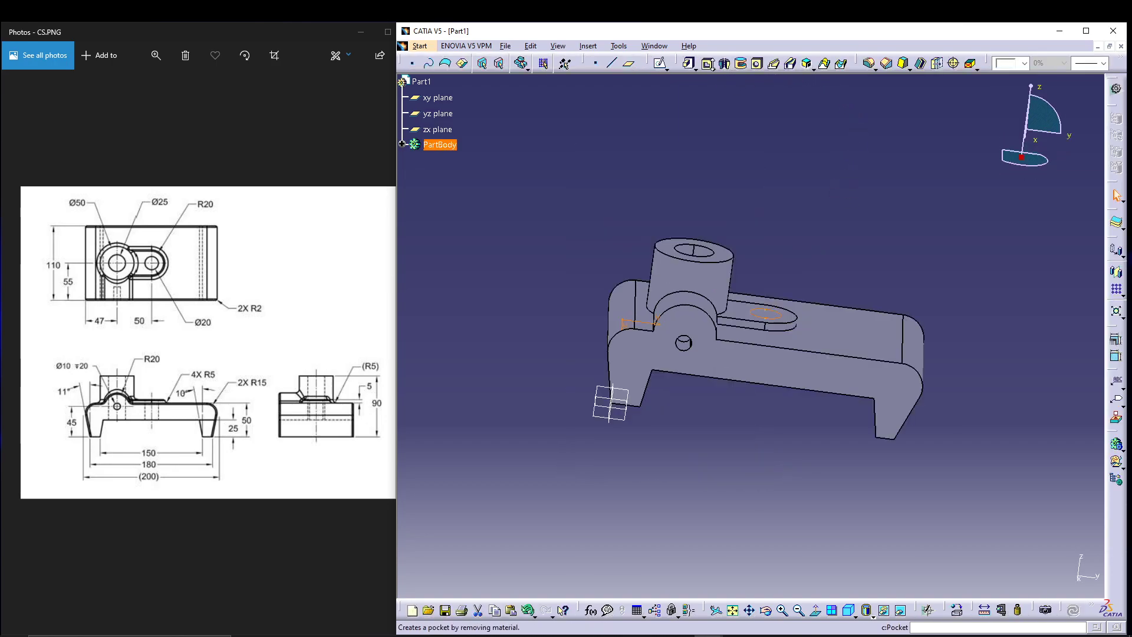
click(708, 64)
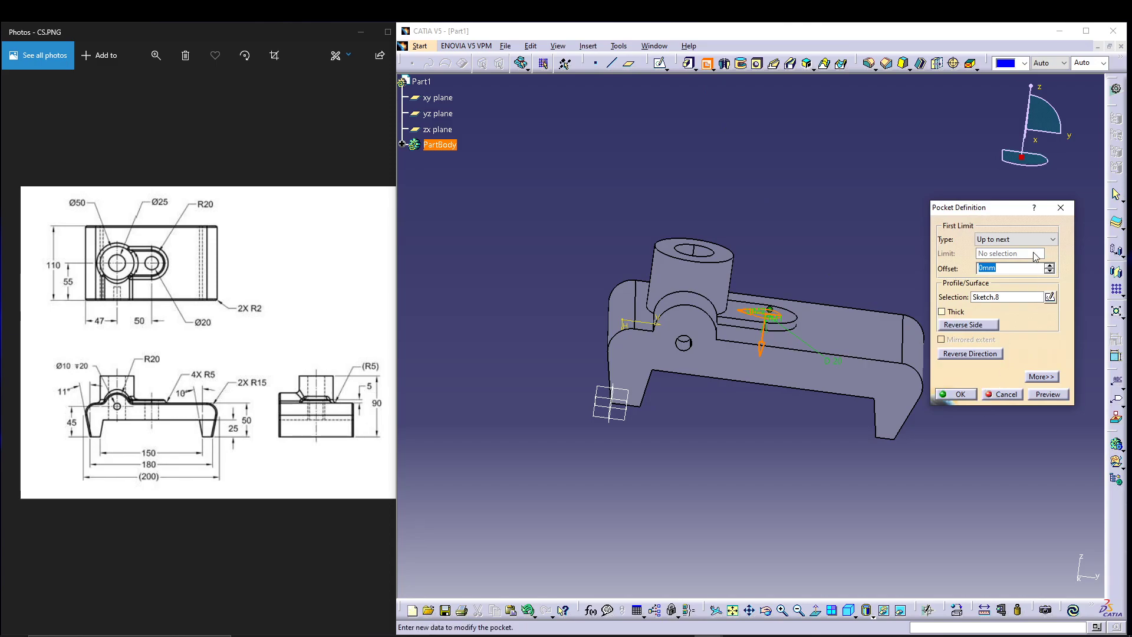
click(958, 394)
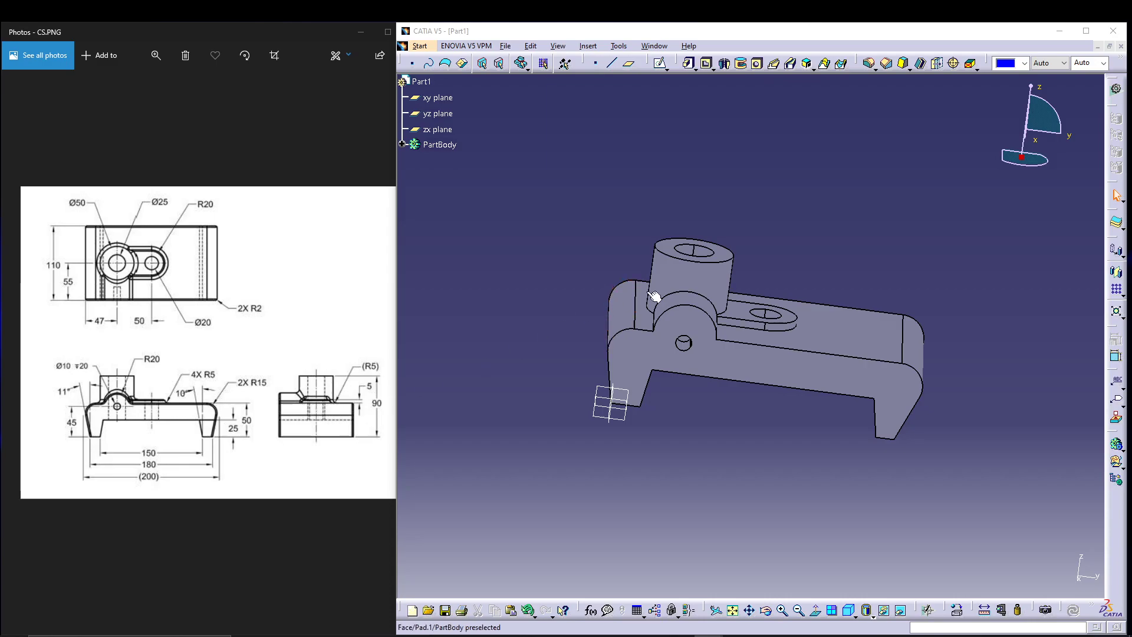
Step: Start a 5 mm edge fillet on the rounded rib's near straight edge and the elongated pad's lower and upper outlines
mouse_move(875, 161)
middle_down()
mouse_move(861, 195)
mouse_move(762, 210)
mouse_move(803, 200)
mouse_move(826, 147)
mouse_move(804, 237)
mouse_move(829, 106)
middle_up()
click(868, 63)
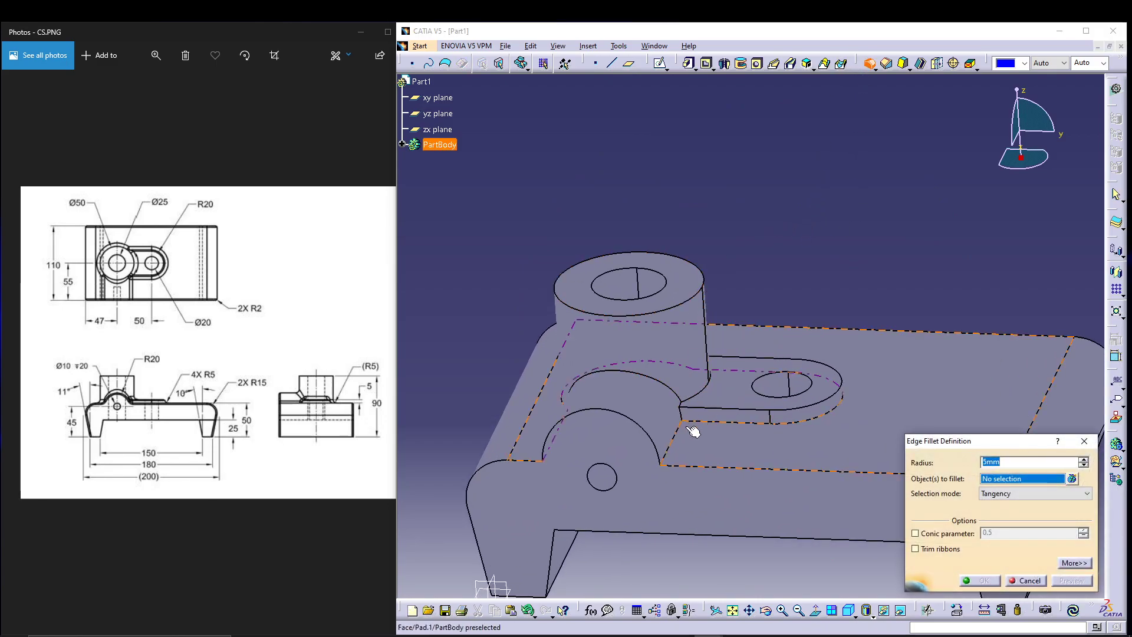
click(678, 444)
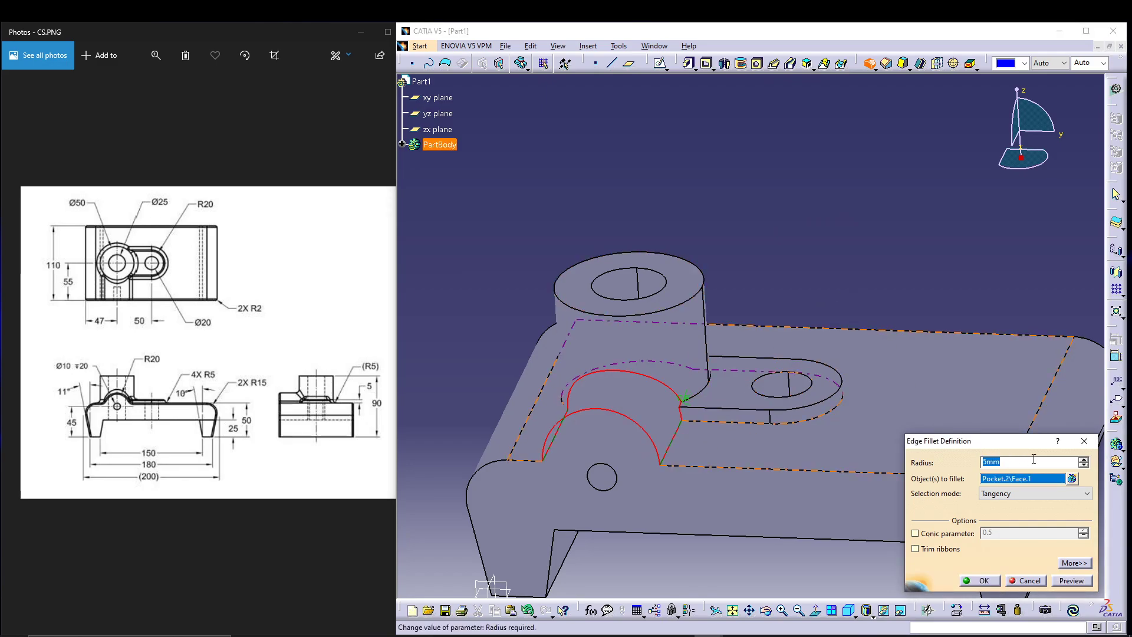
right_click(1053, 479)
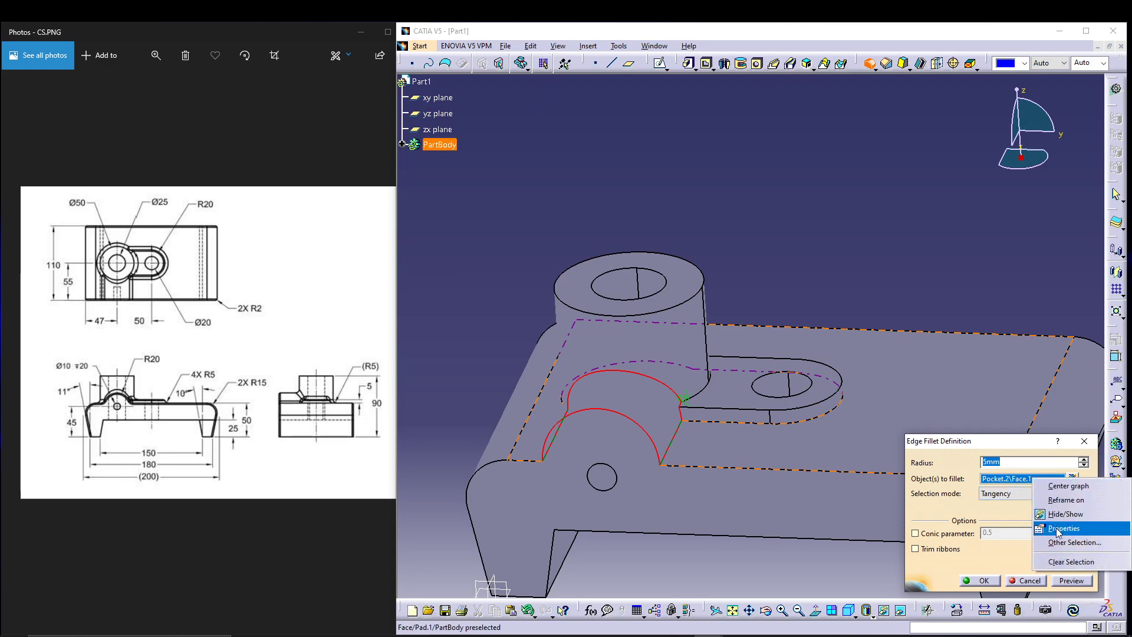
click(1067, 562)
click(676, 438)
click(717, 422)
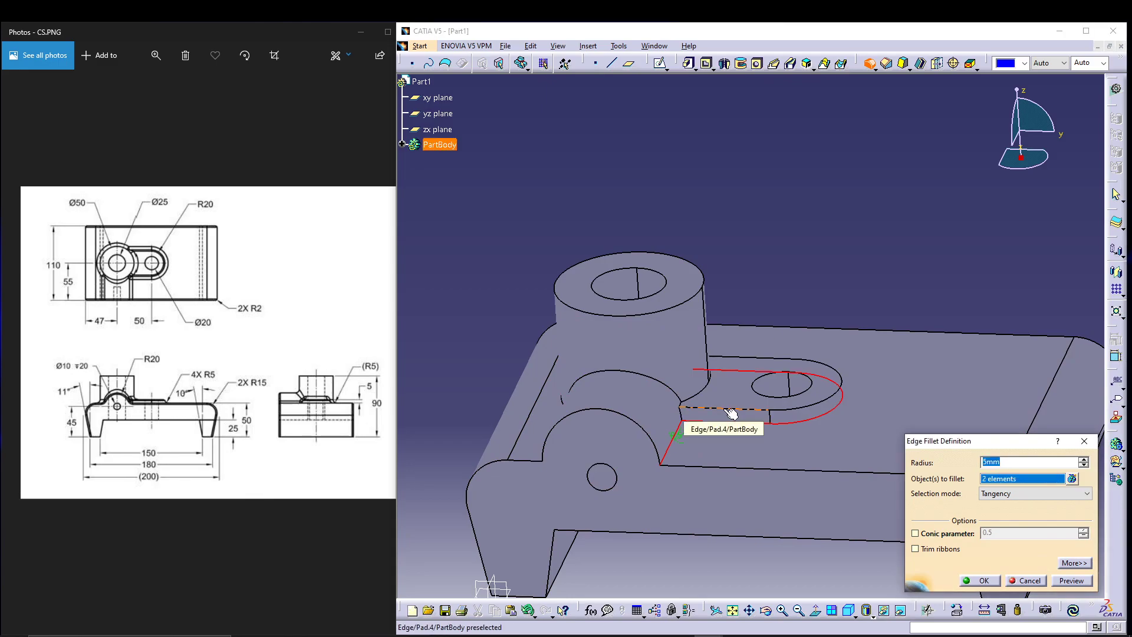
click(731, 413)
Step: Add the rib's far straight edge and the boss's junctions with the base, elongated pad and rib, and apply the 5 mm edge fillet
middle_drag(461, 349, 640, 362)
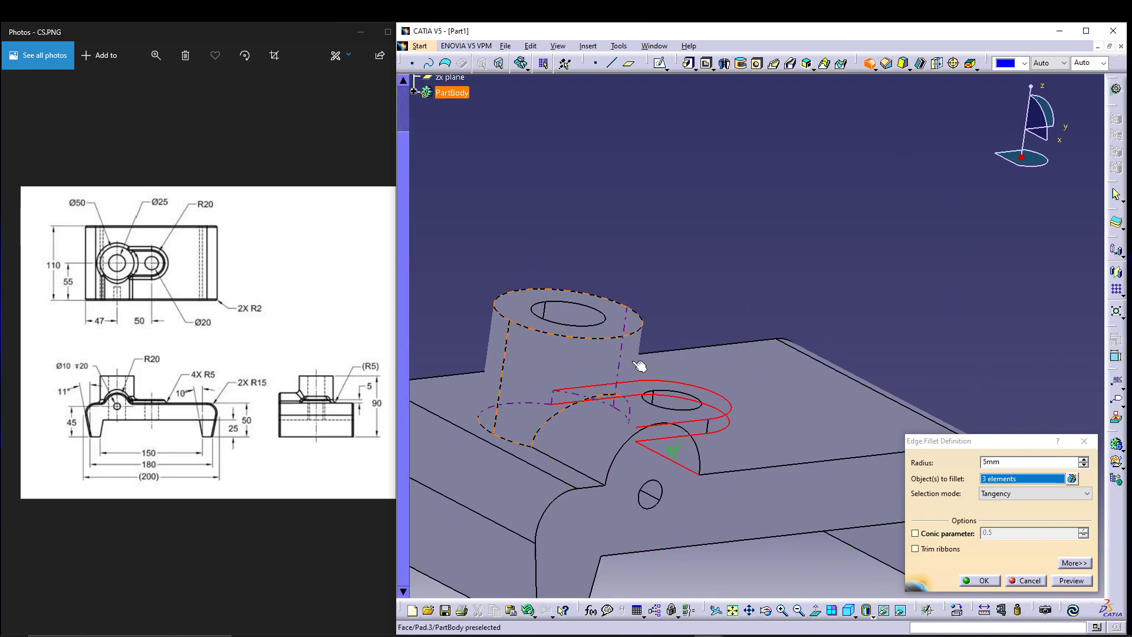
click(587, 478)
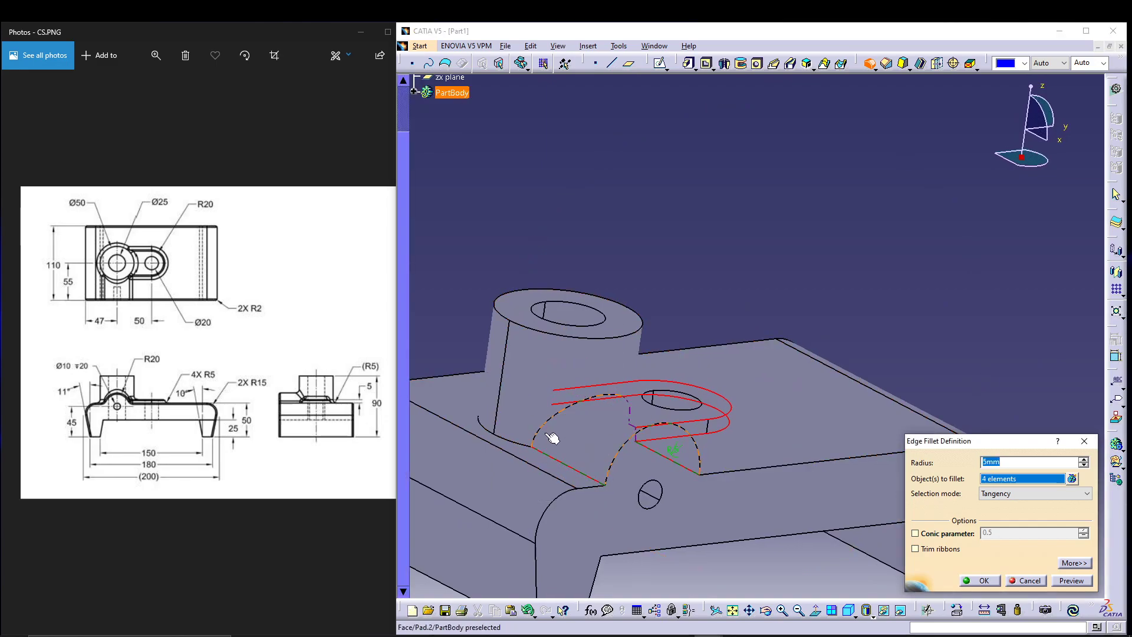
click(500, 440)
middle_drag(875, 224, 616, 265)
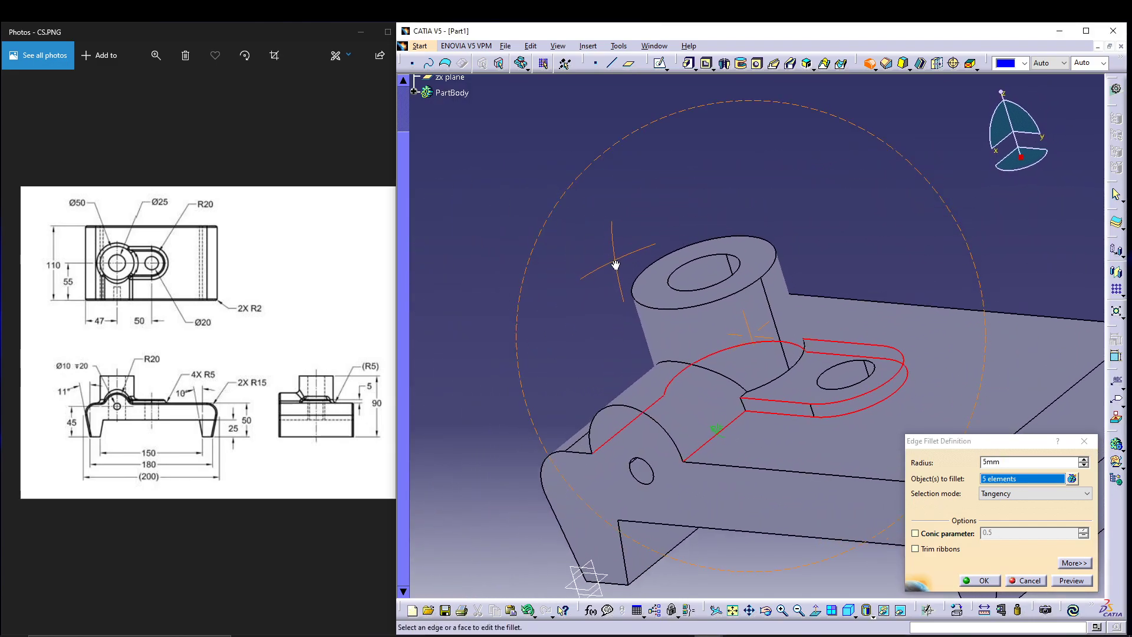
click(794, 371)
middle_drag(798, 373, 908, 342)
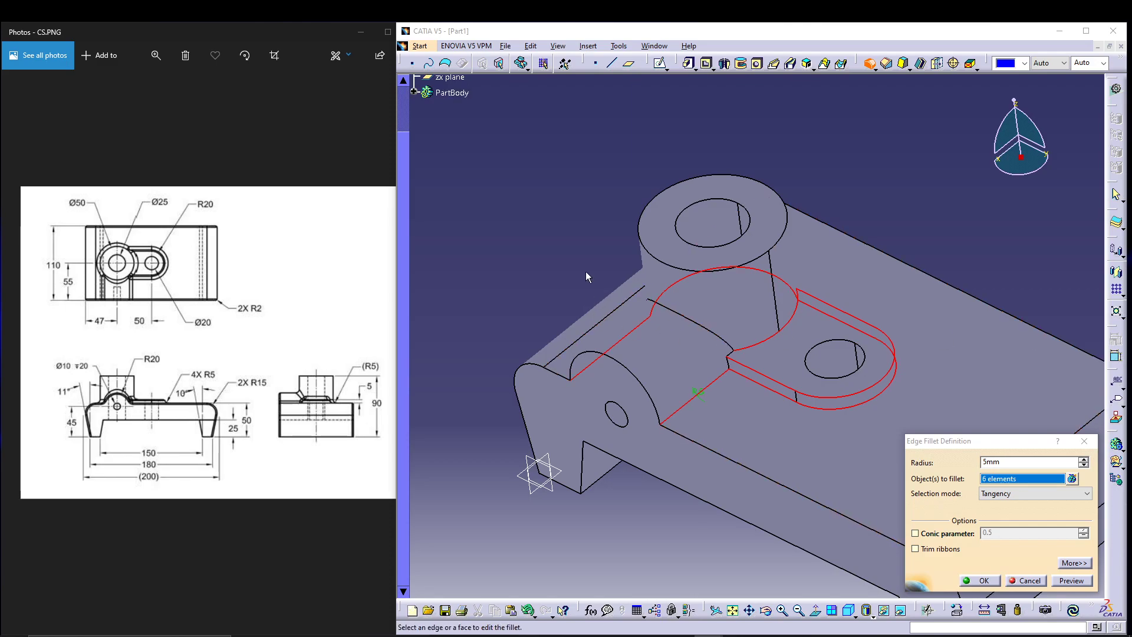
click(682, 317)
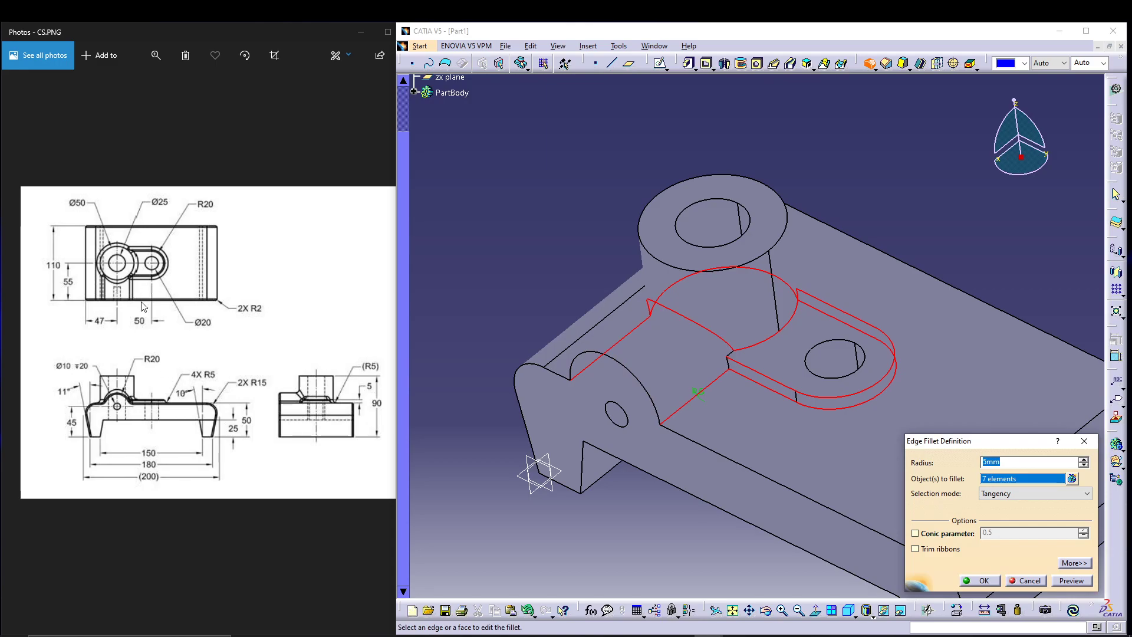
click(1073, 580)
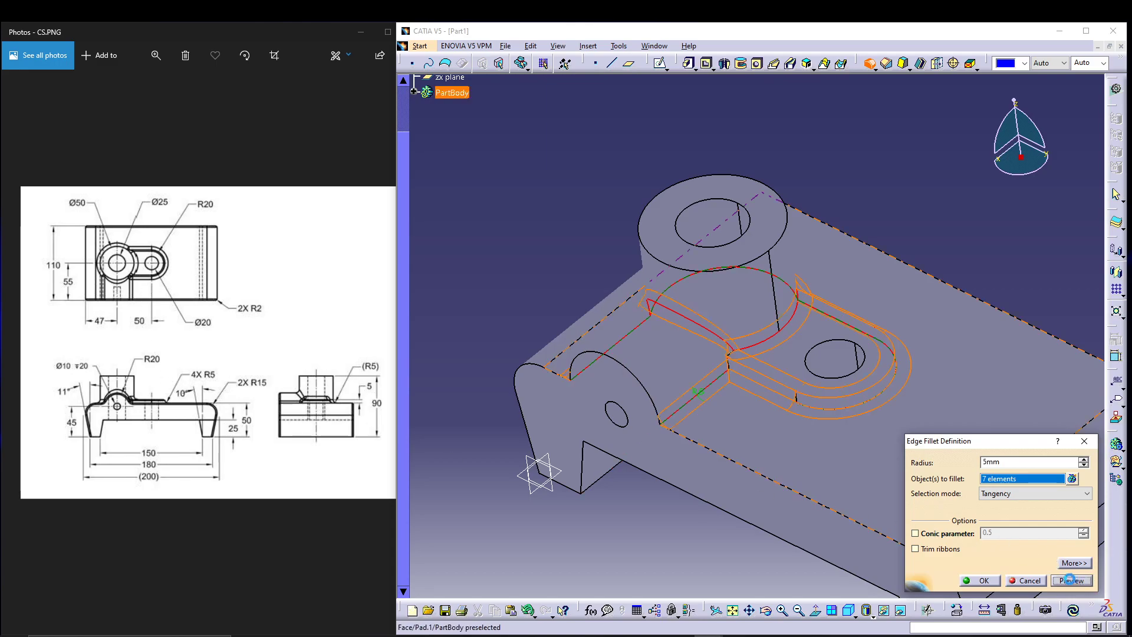
click(979, 581)
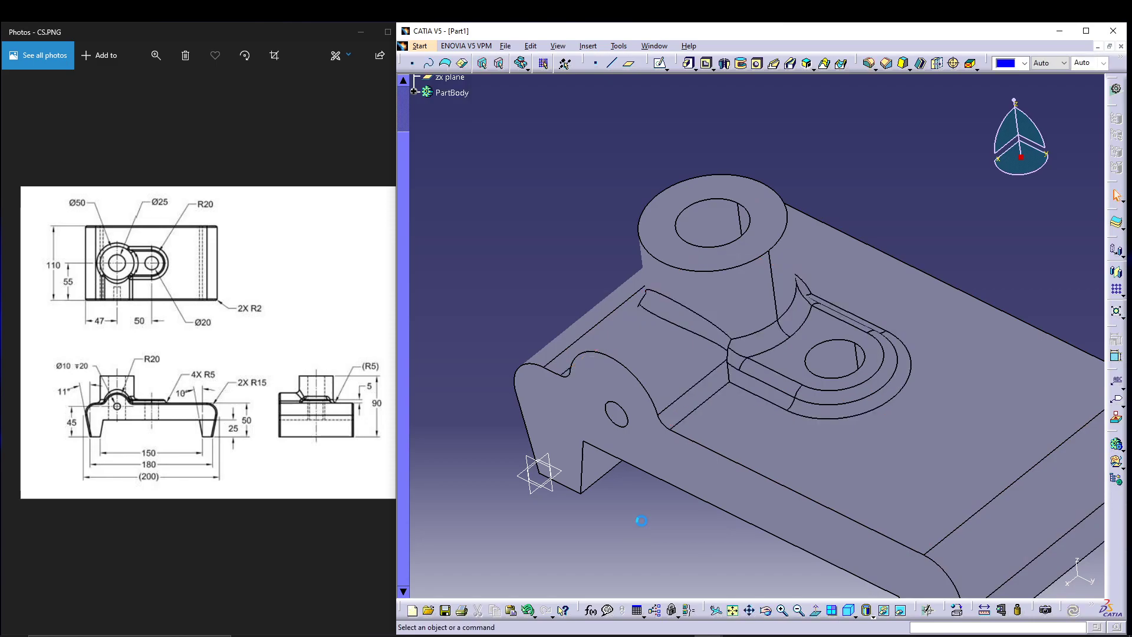
Step: Apply a 2 mm edge fillet to the upper outlines of the base's front and rear faces
middle_drag(642, 511, 667, 516)
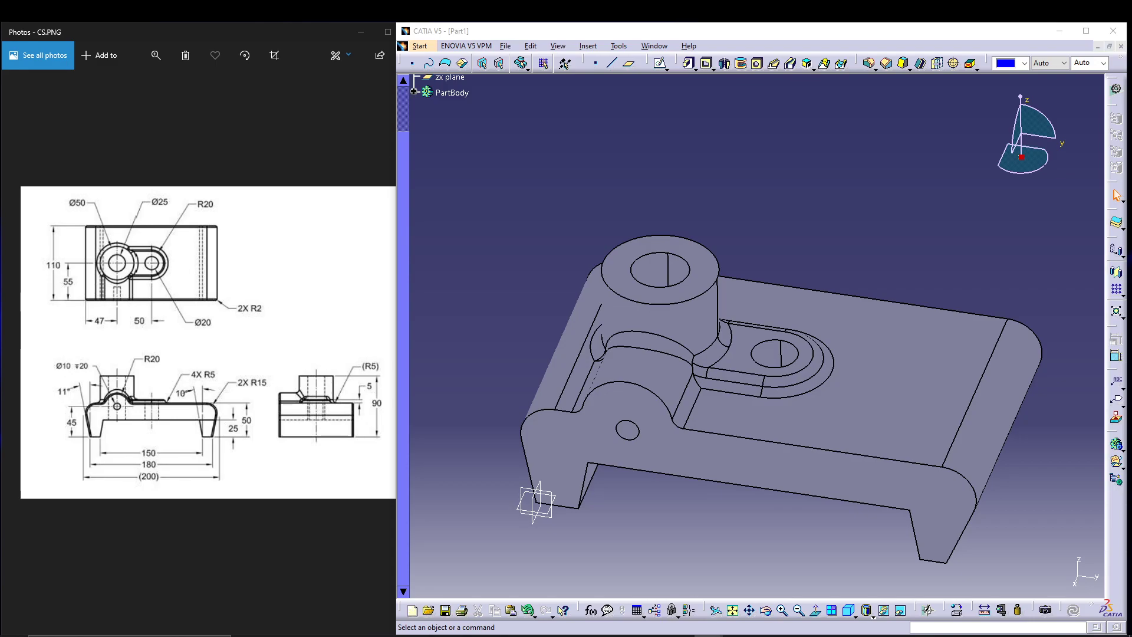
click(869, 65)
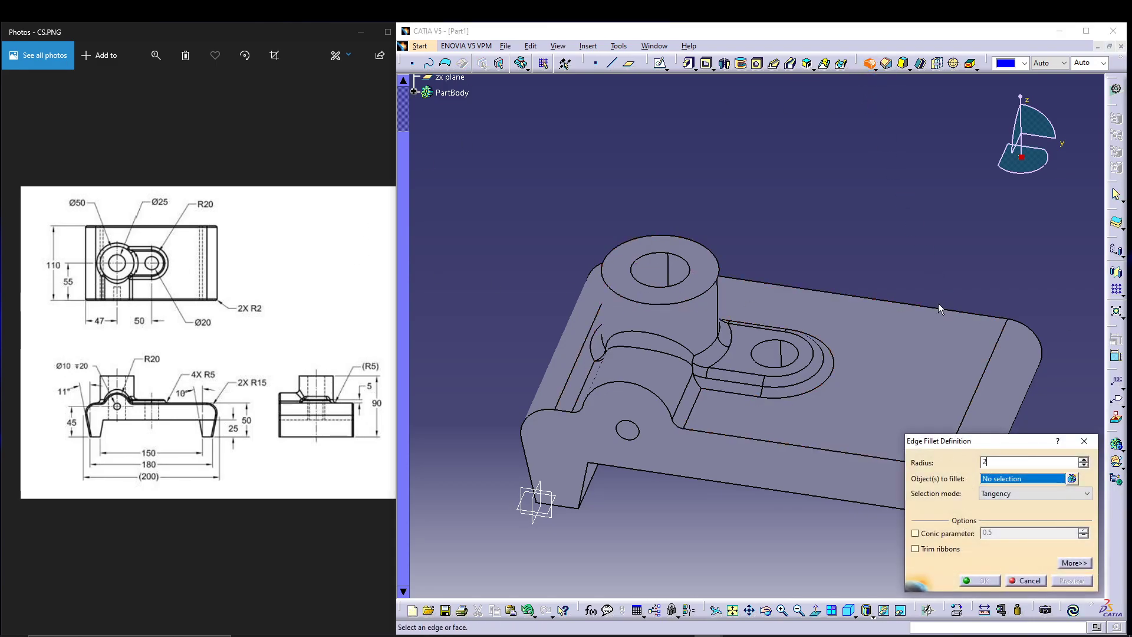
click(768, 445)
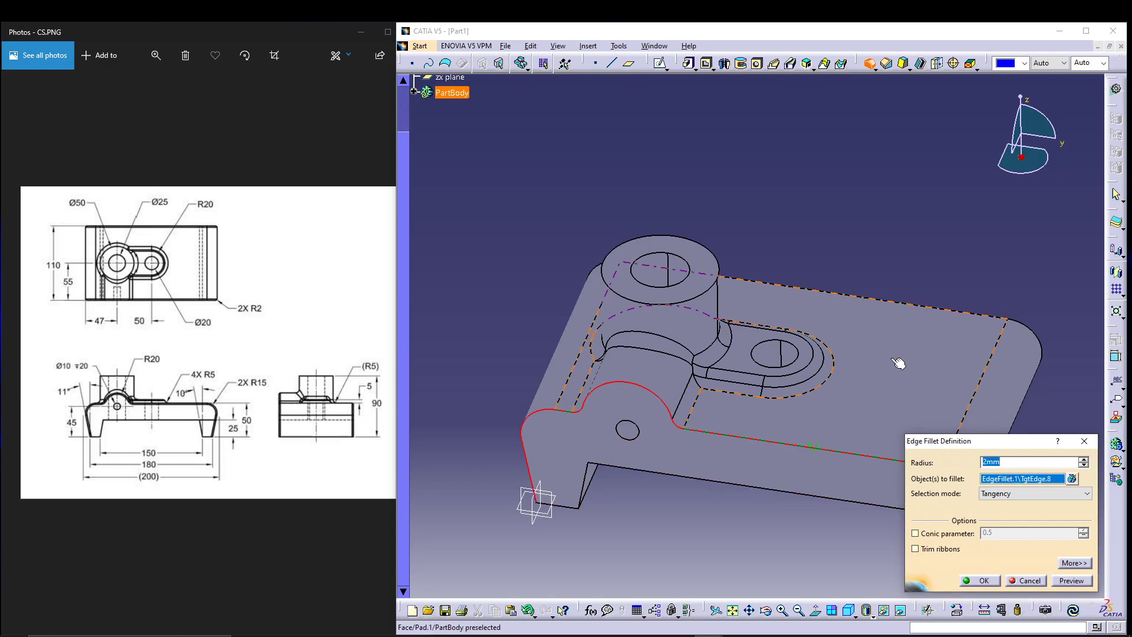
click(926, 308)
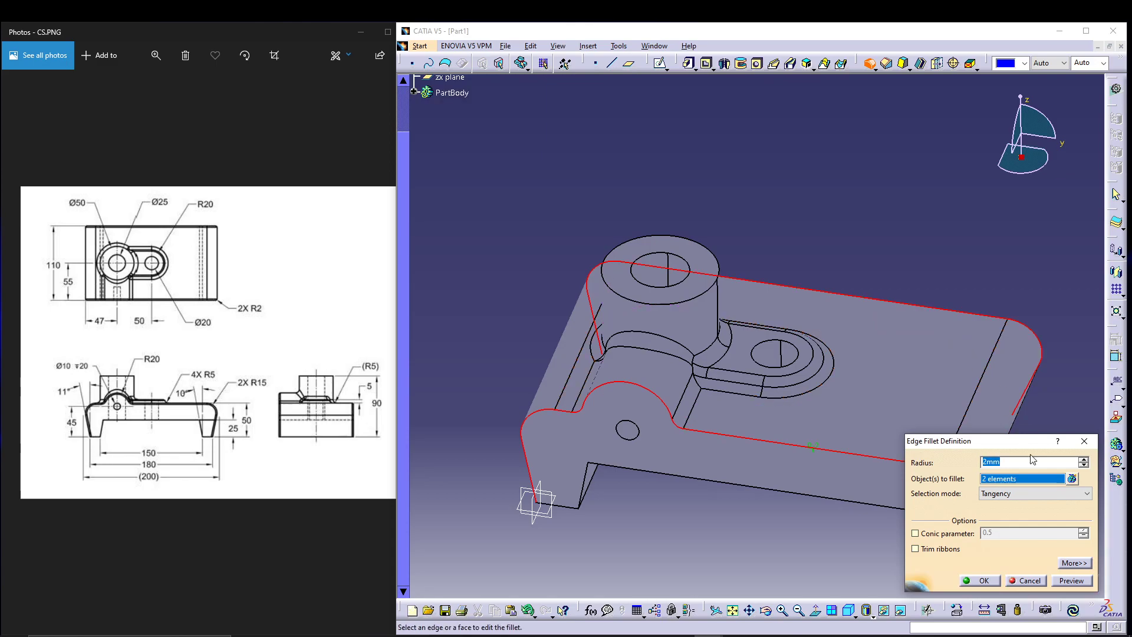
click(1066, 581)
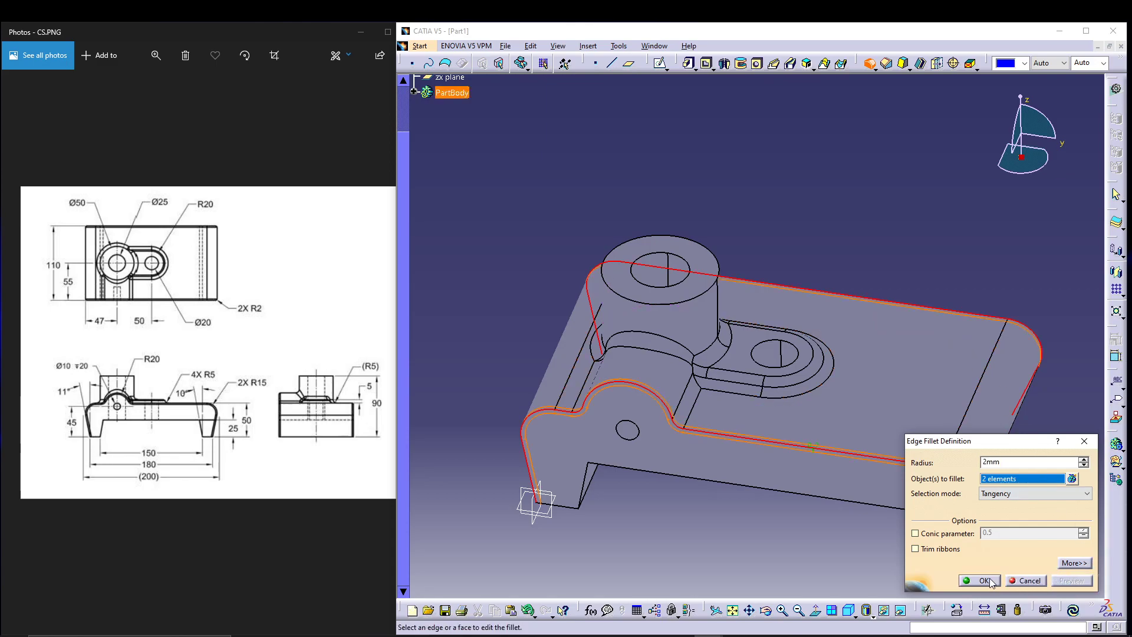
click(990, 581)
Step: Try other shading styles on the finished part and restore shading with edges
middle_drag(863, 188, 849, 153)
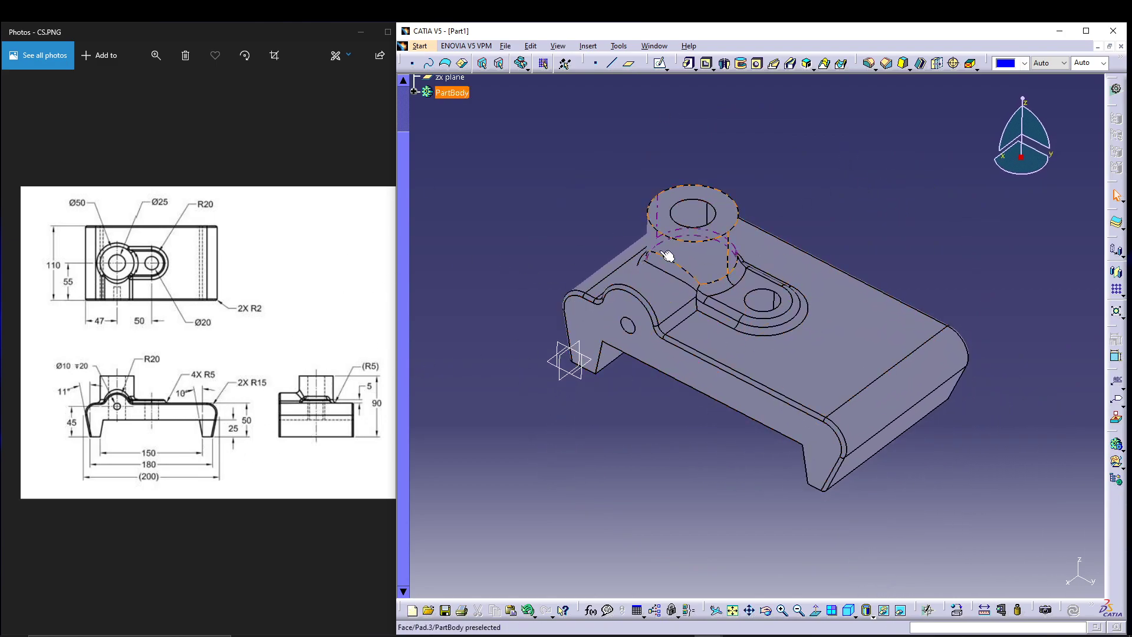
middle_drag(541, 306, 613, 448)
middle_drag(877, 488, 827, 356)
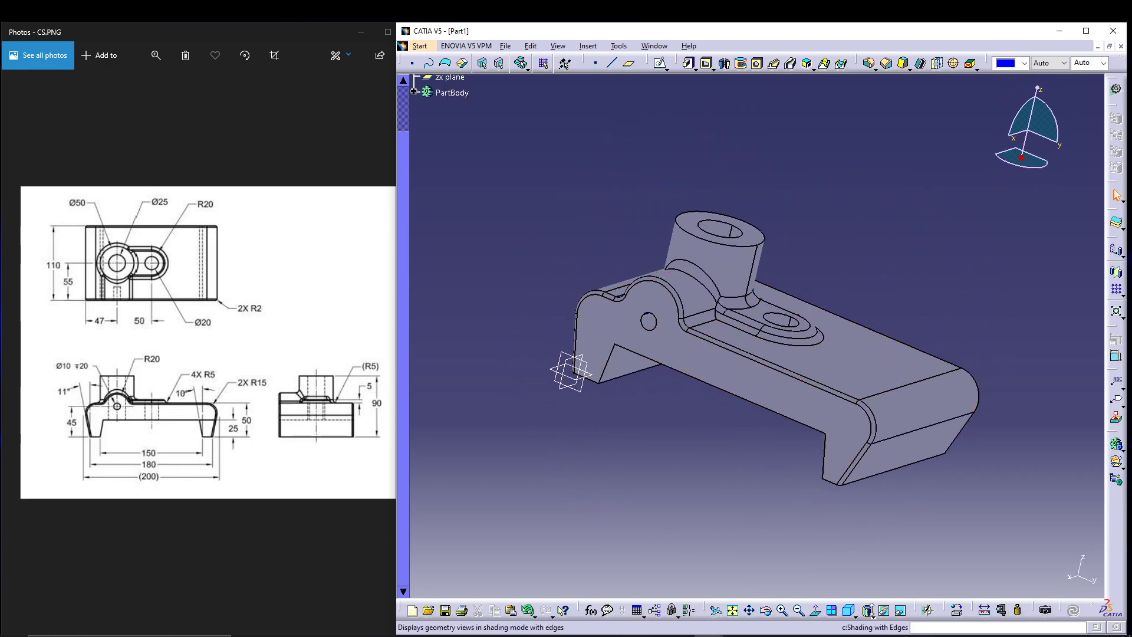
click(872, 616)
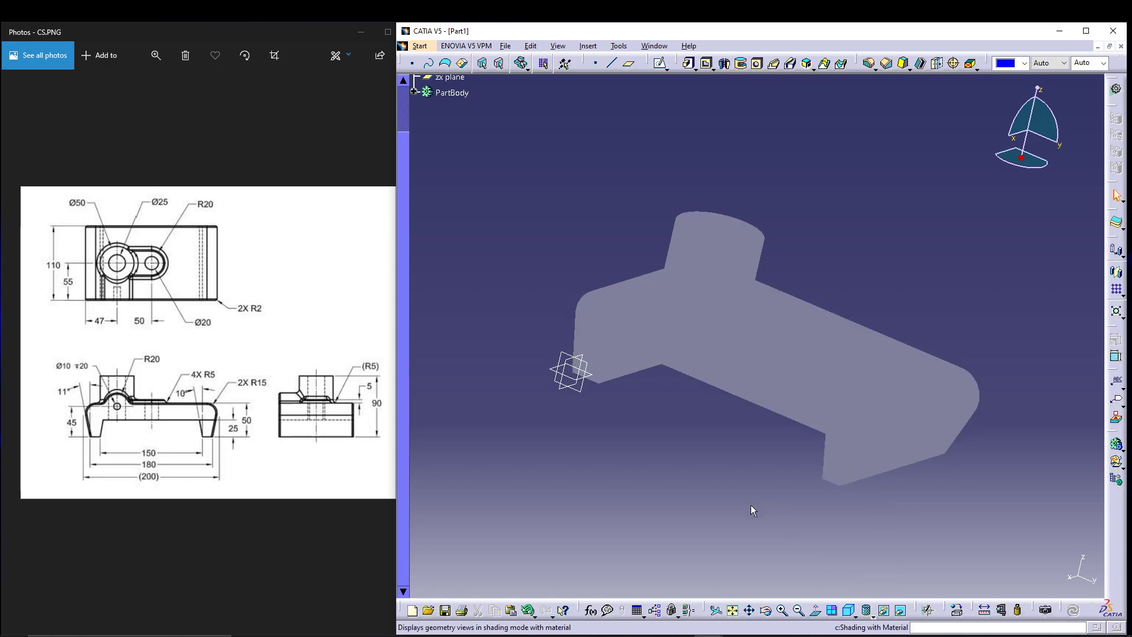
click(866, 610)
click(881, 559)
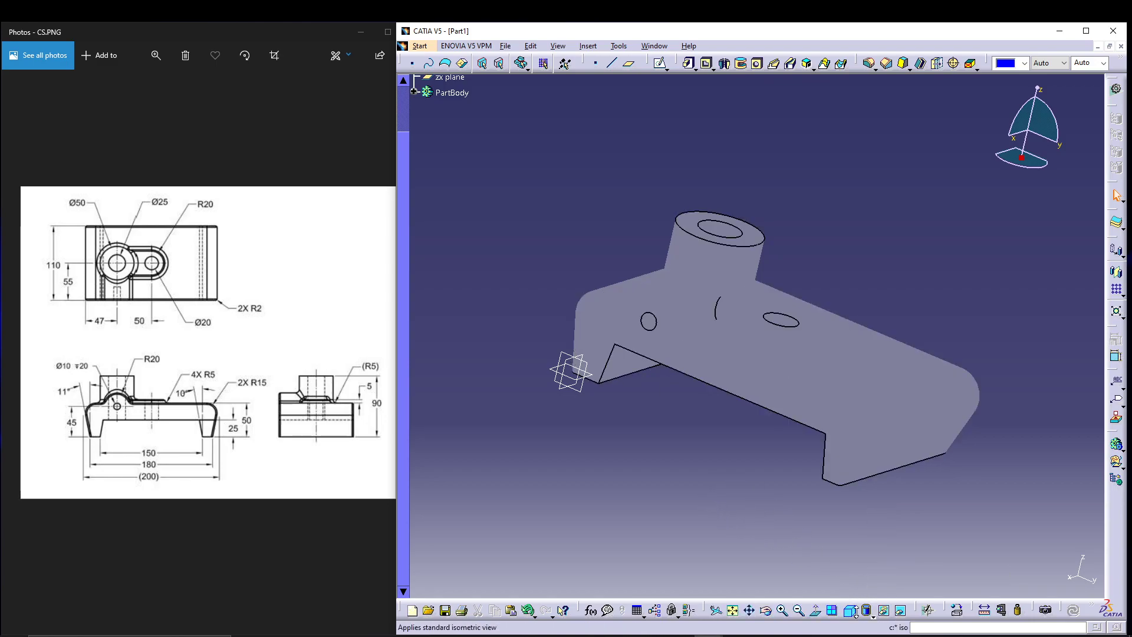
click(871, 615)
click(871, 542)
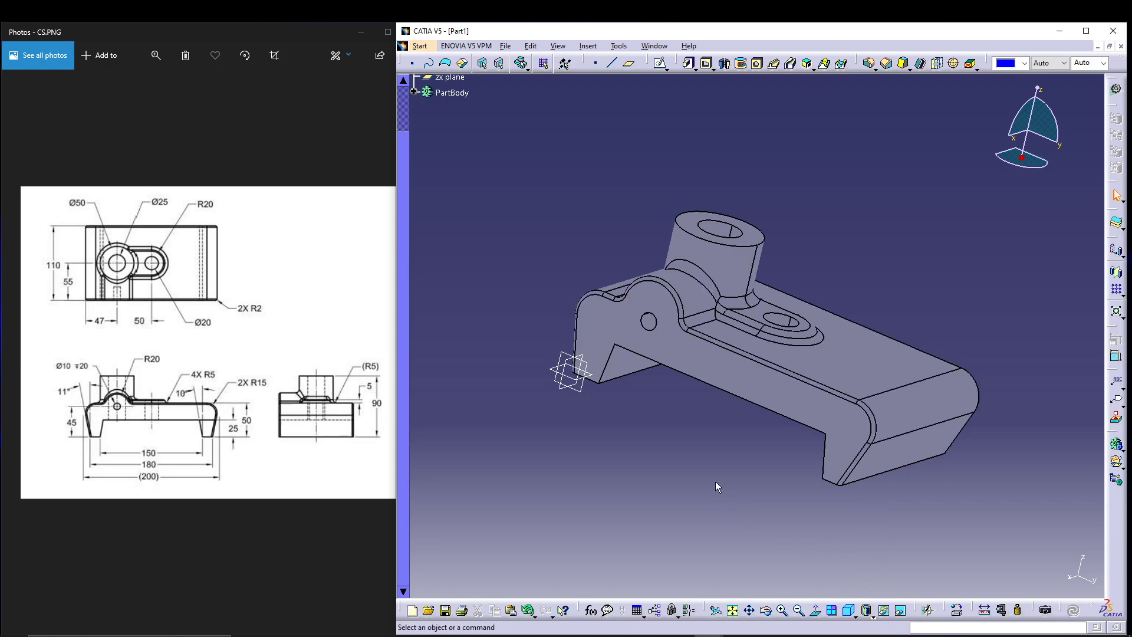
click(356, 353)
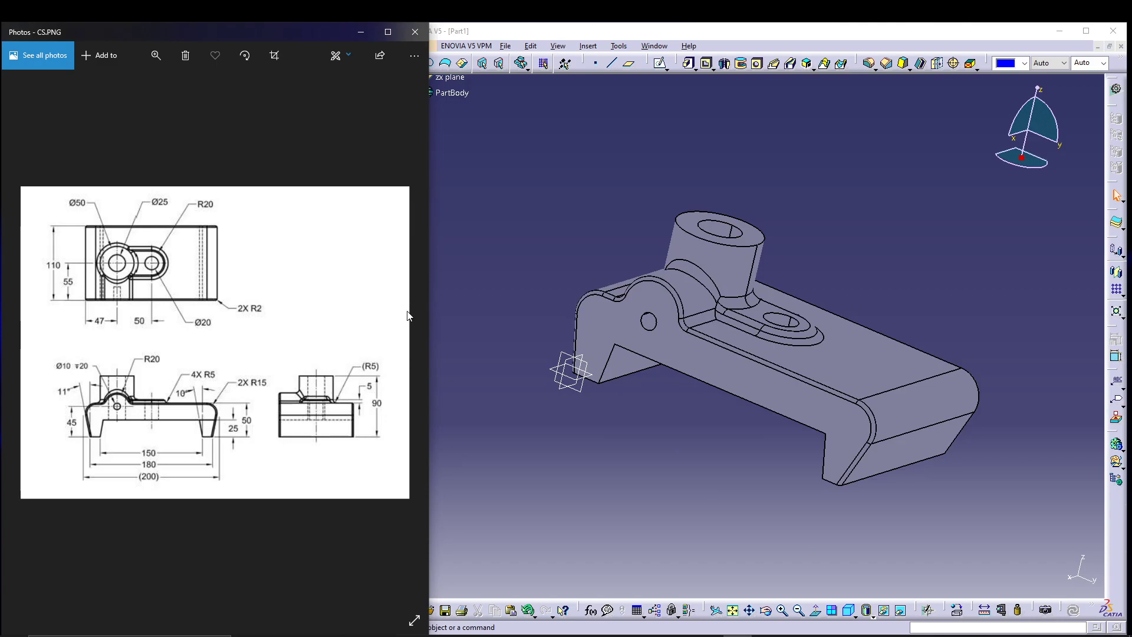
middle_drag(568, 432, 648, 508)
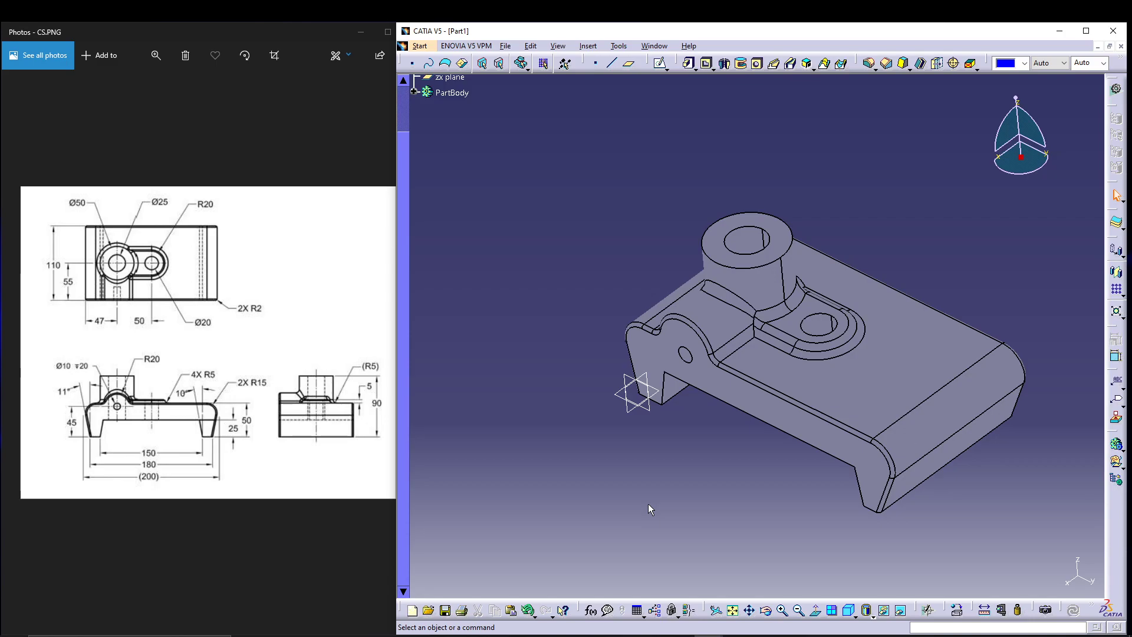
middle_drag(592, 570, 579, 467)
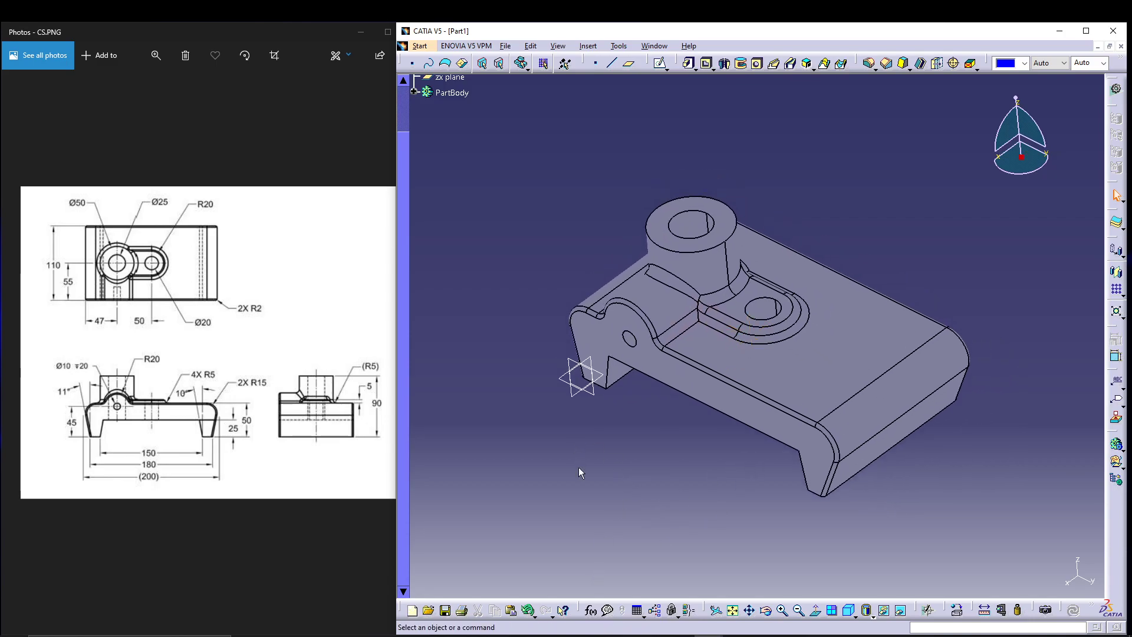